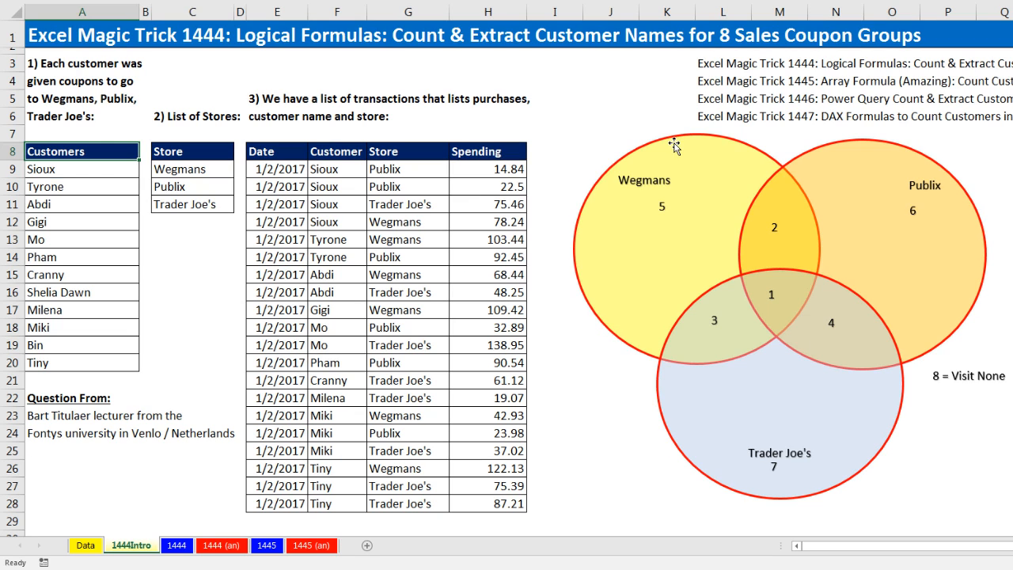
- Examine the customer list, the store list and the transaction table against the three-store Venn diagram on the 1444Intro sheet
left_click_drag(57, 153, 60, 360)
left_click(108, 169)
left_click(93, 191)
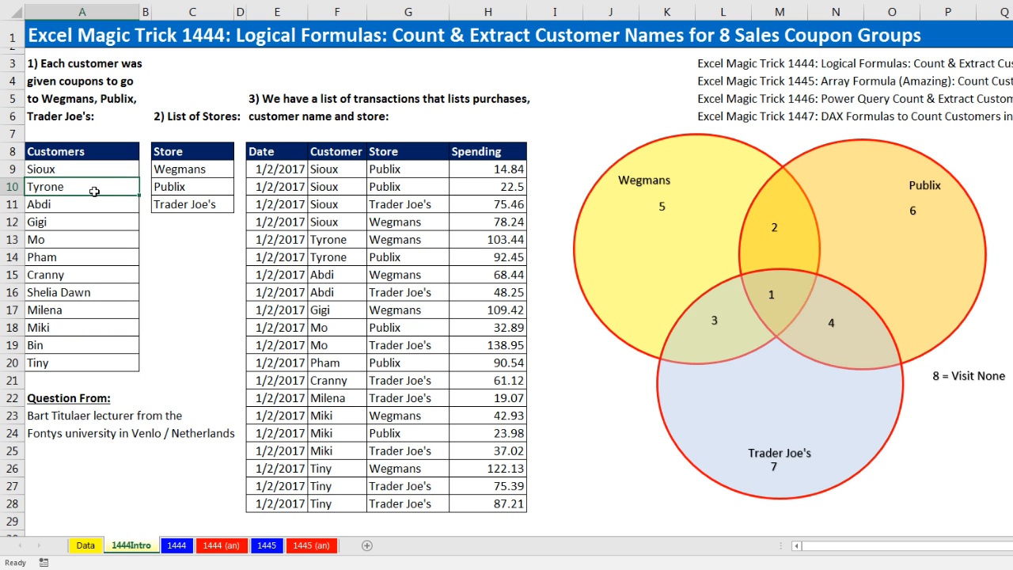
left_click(203, 187)
left_click(207, 206)
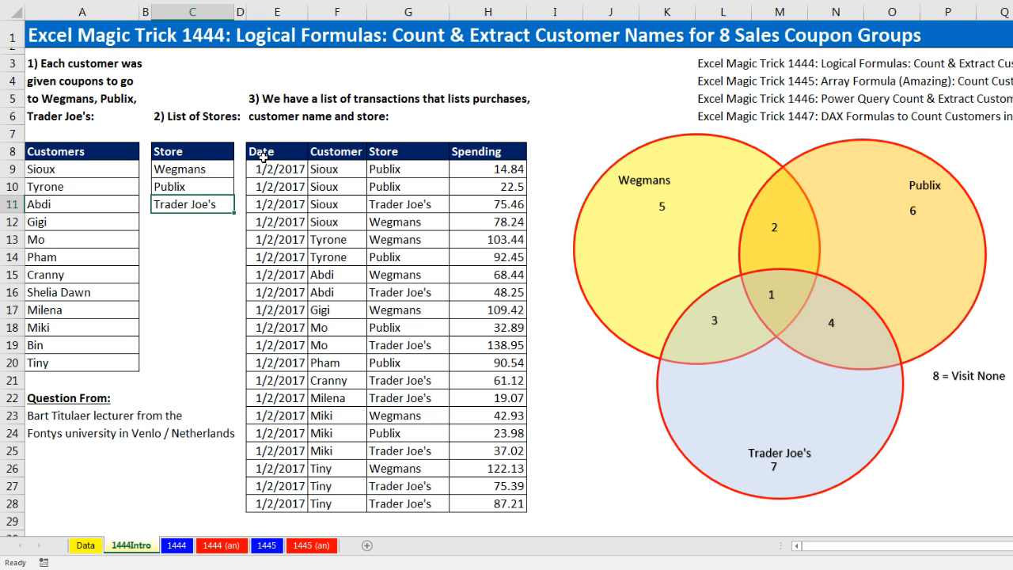
left_click_drag(265, 157, 487, 502)
left_click_drag(269, 174, 492, 206)
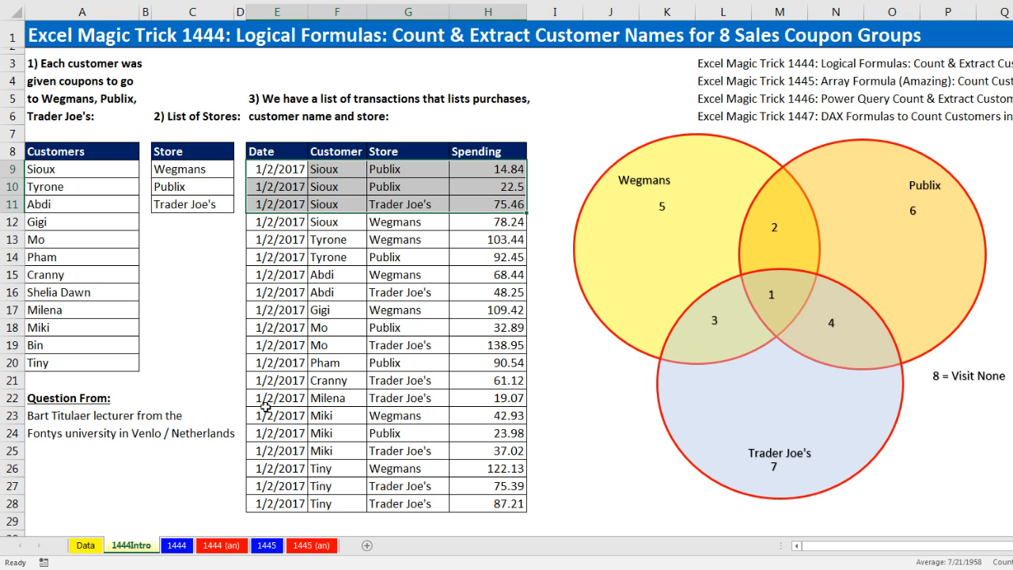
left_click_drag(266, 415, 481, 448)
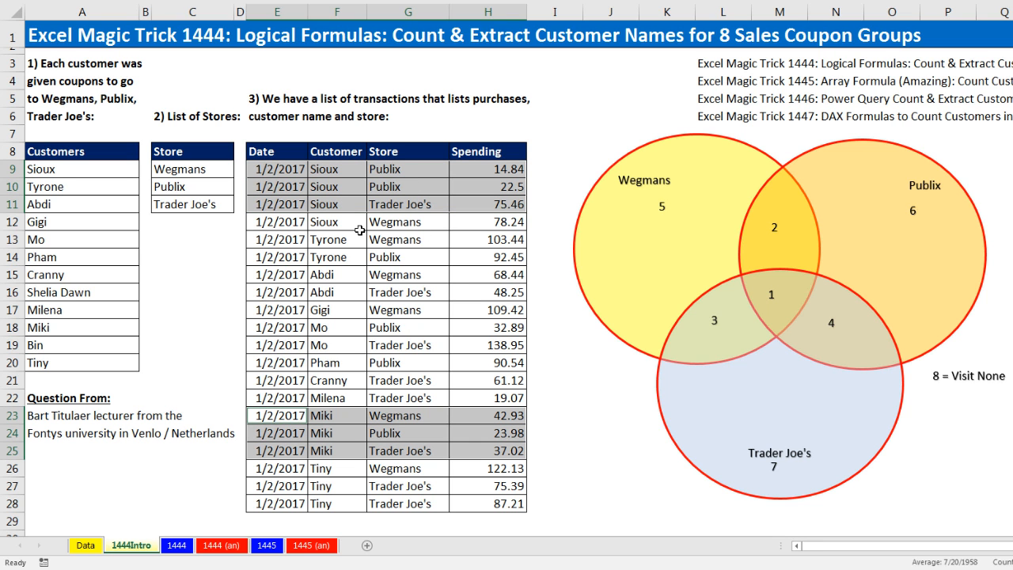
left_click_drag(282, 222, 475, 220)
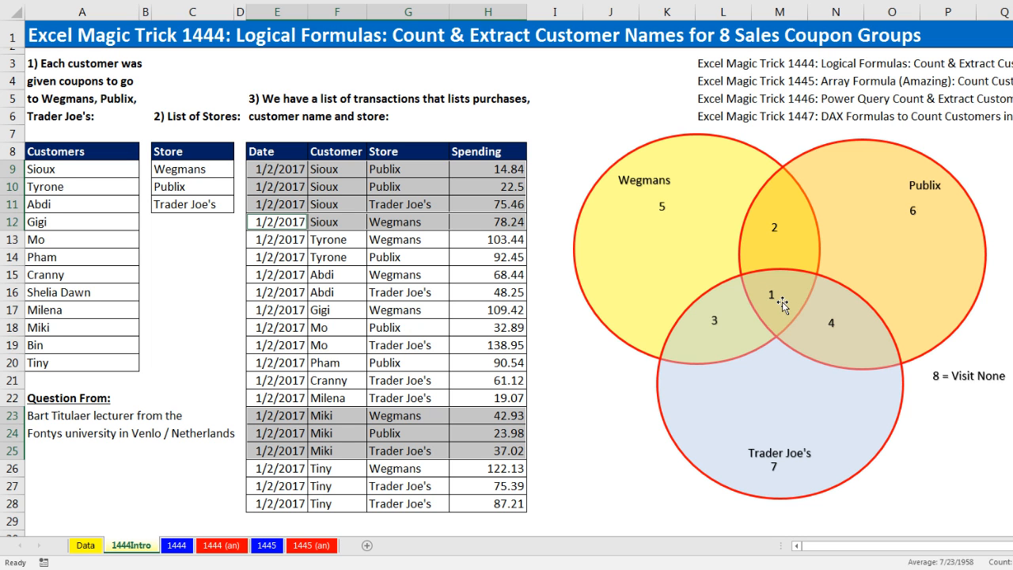
left_click_drag(255, 369, 495, 368)
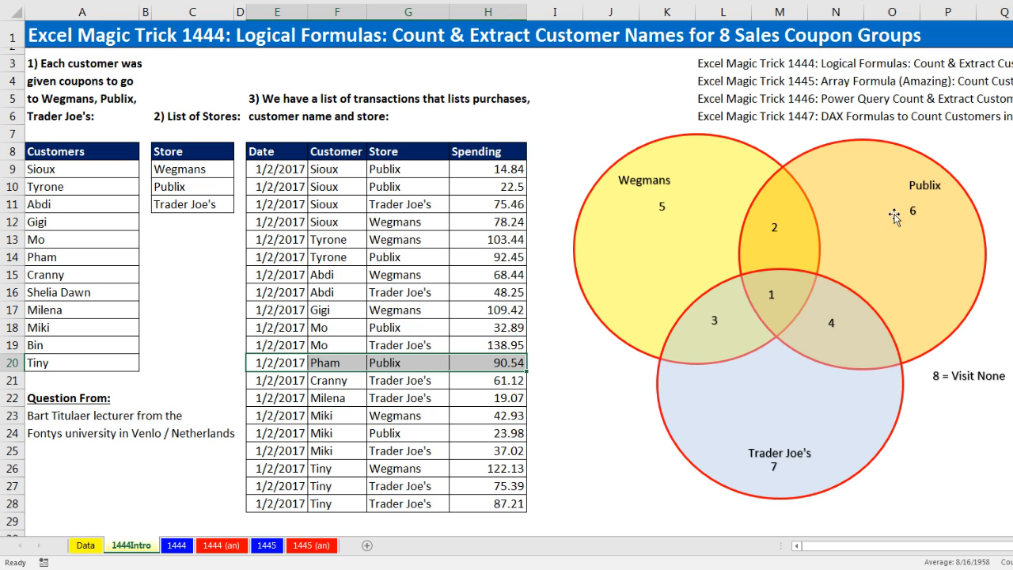
left_click(72, 343)
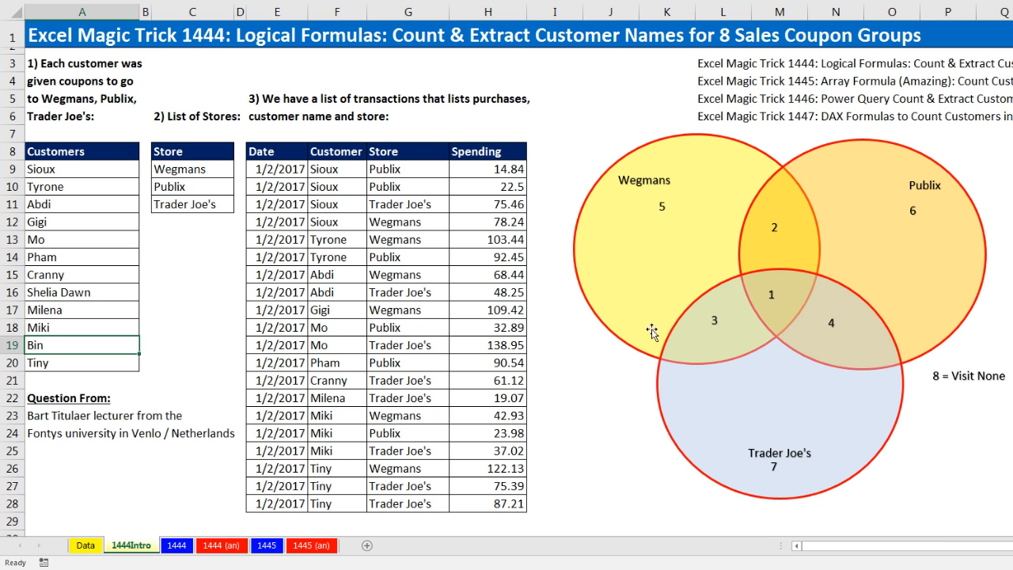
- Review the larger data set on the Data sheet and the finished solution on the 1444 (an) sheet
left_click(85, 545)
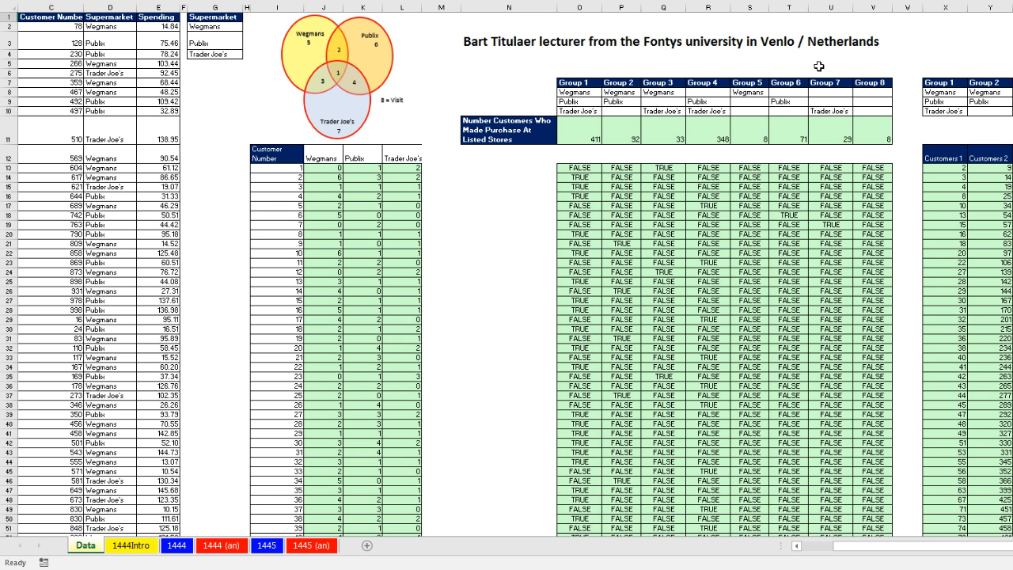
left_click_drag(840, 550, 783, 556)
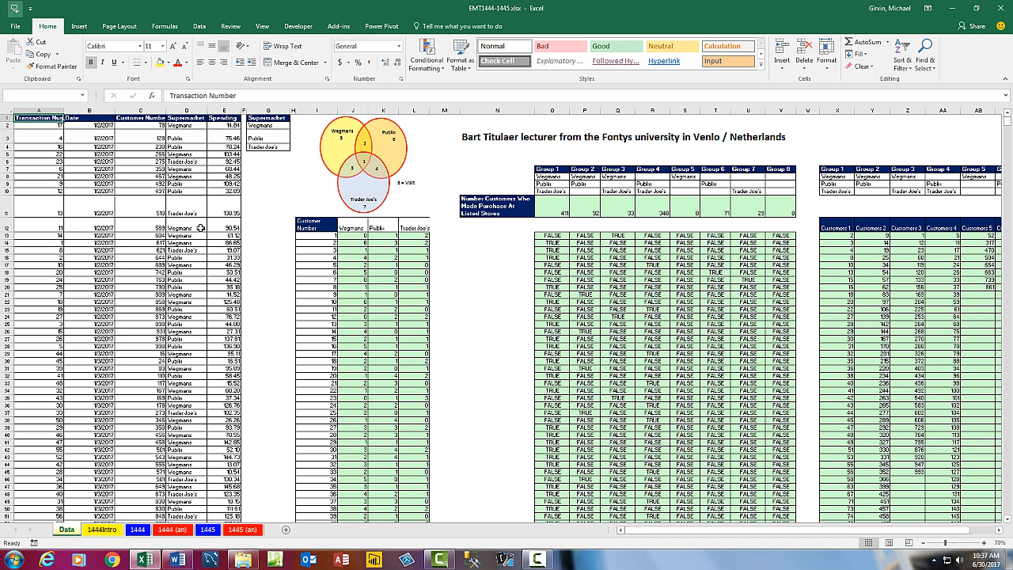
left_click(107, 532)
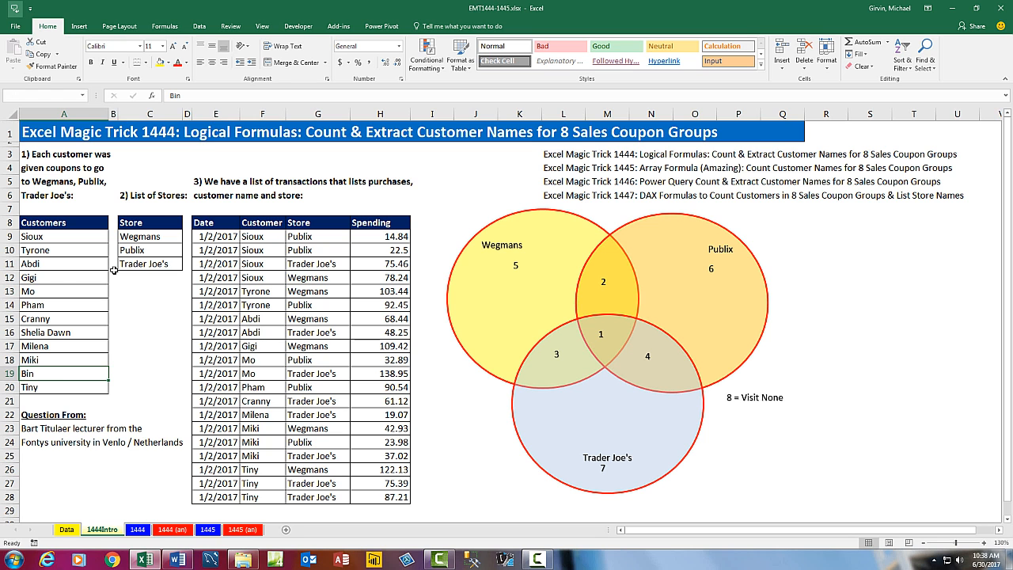
left_click(67, 529)
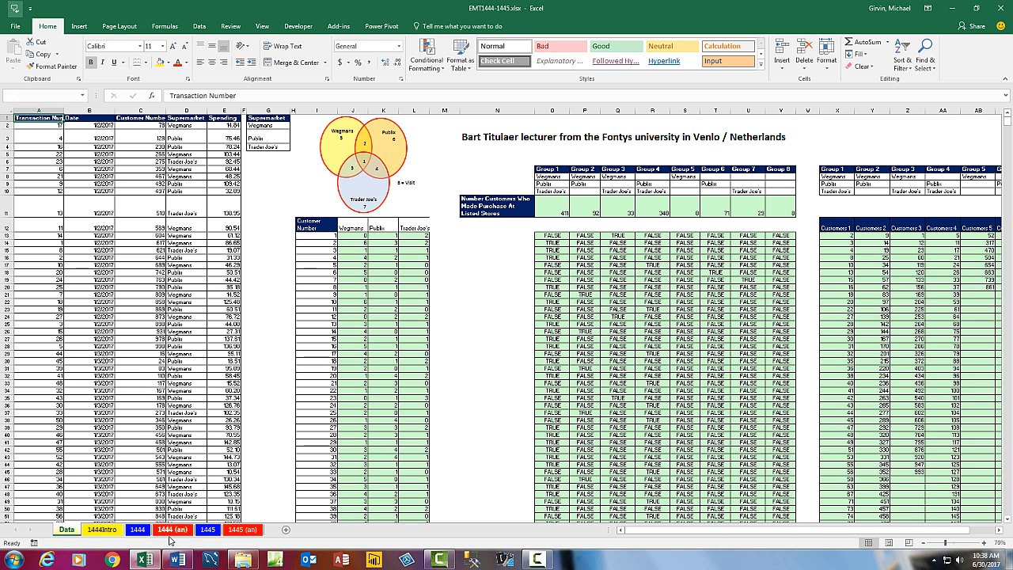
left_click(169, 533)
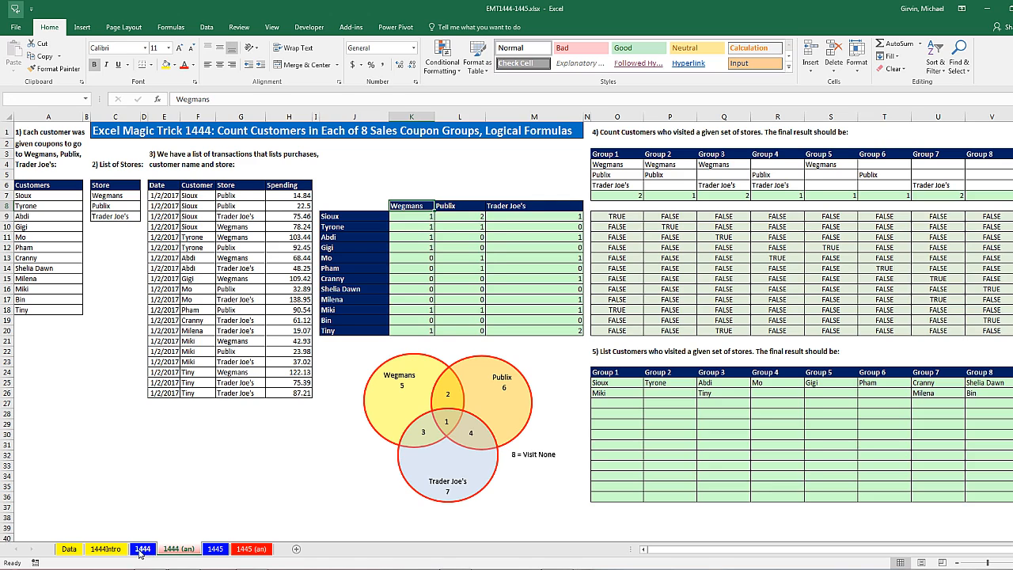
- Open the 1444 sheet and go over the empty customer-by-store count table
left_click(140, 551)
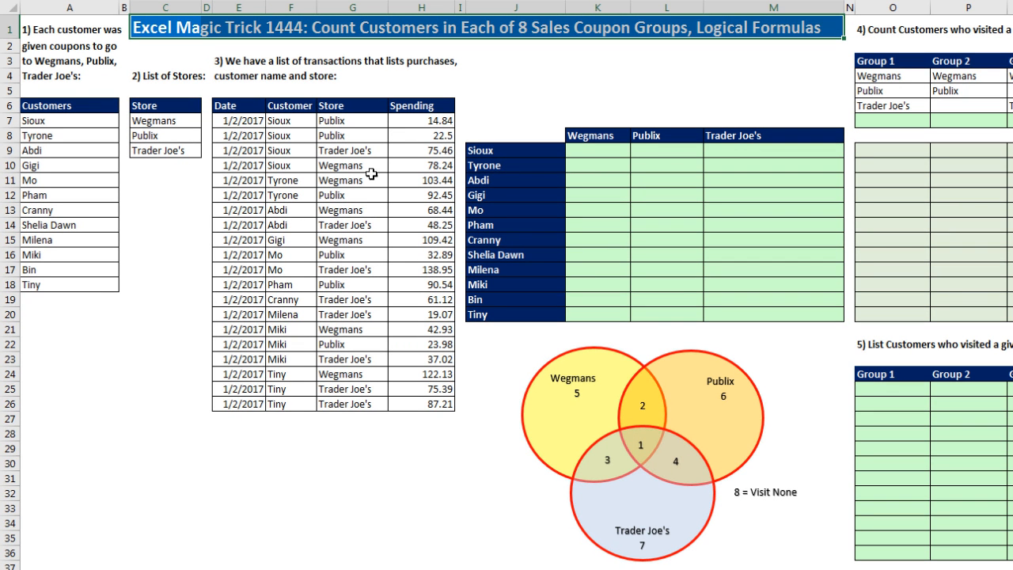
left_click(504, 152)
left_click(506, 164)
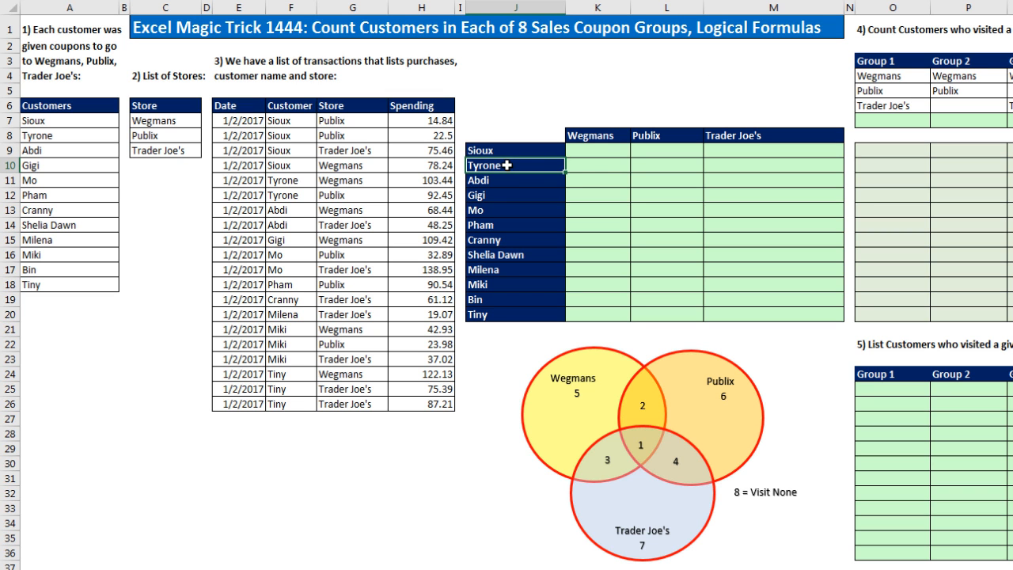
left_click(581, 168)
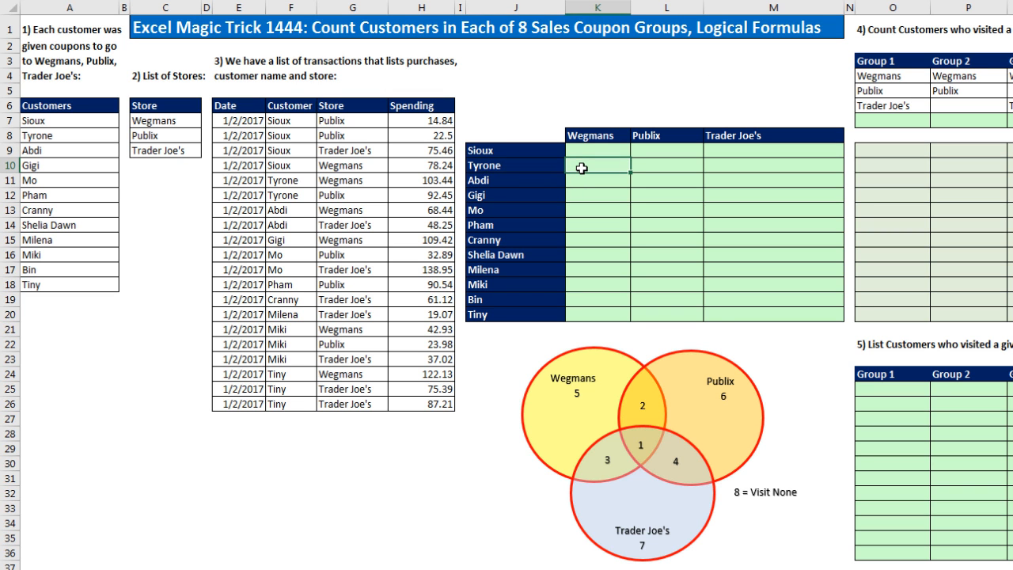
left_click(648, 162)
left_click(729, 170)
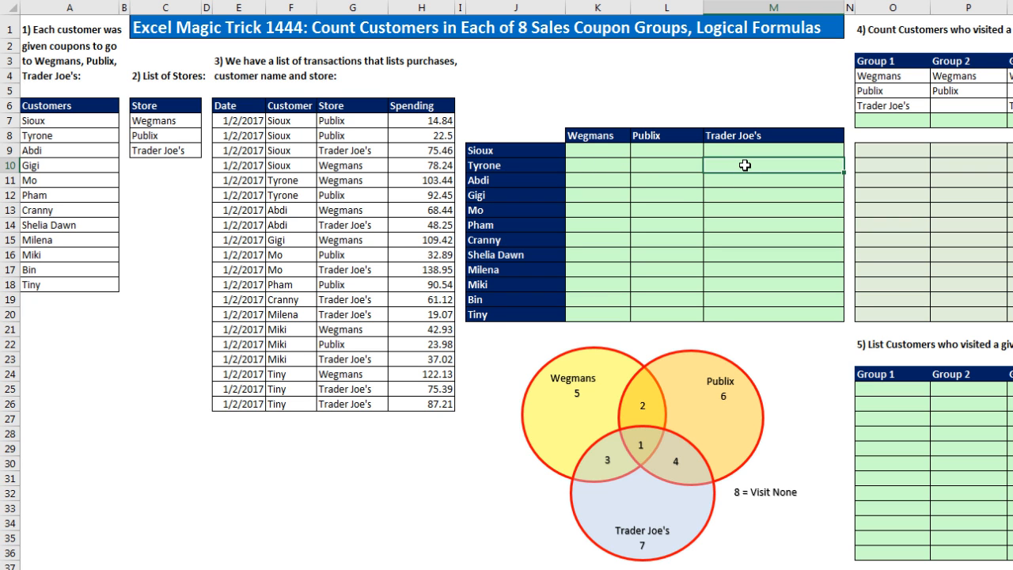
left_click(662, 196)
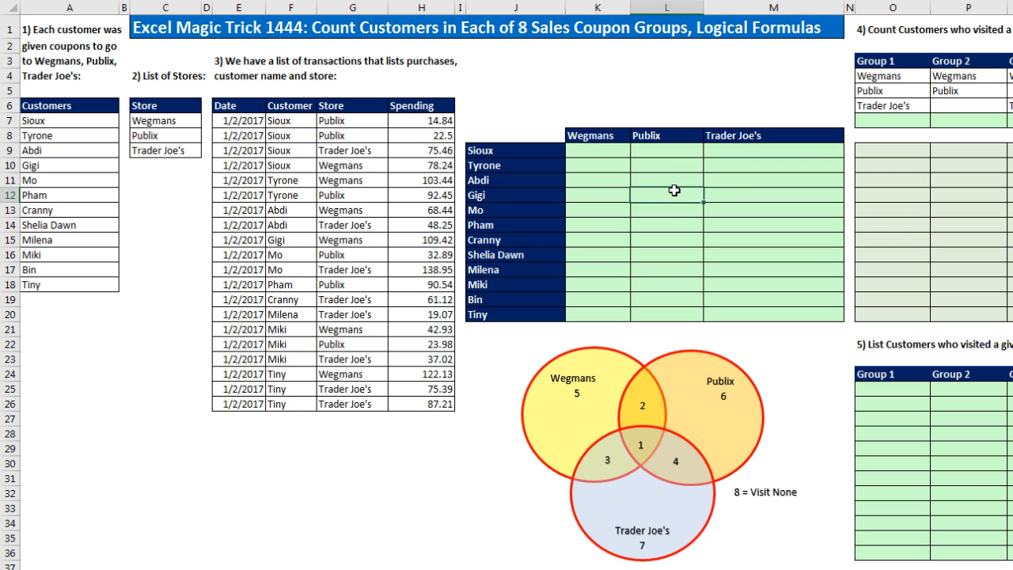
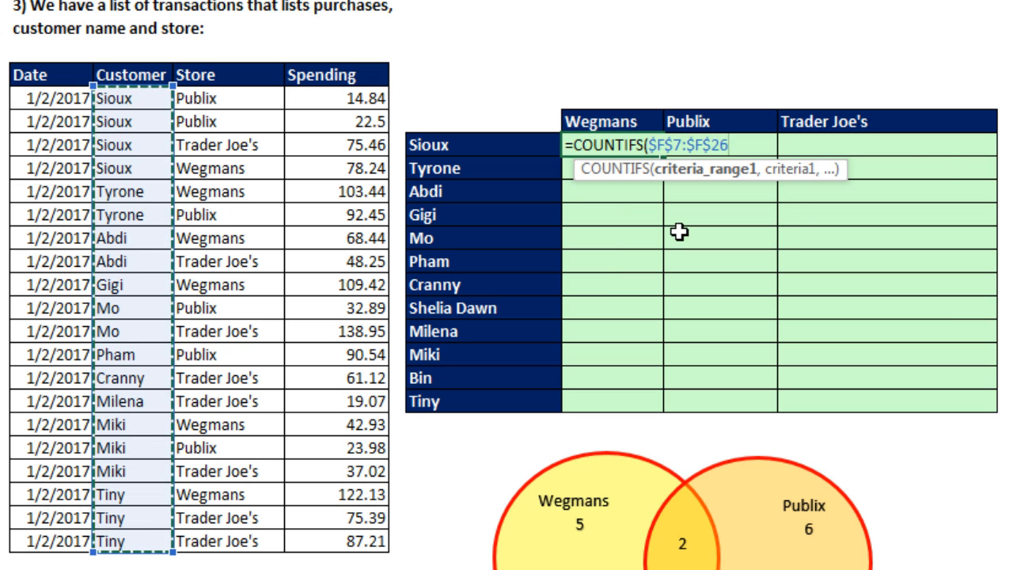
- Add the first customer's header cell as the first COUNTIFS criterion in K9, locking only its column as $J9
type(",")
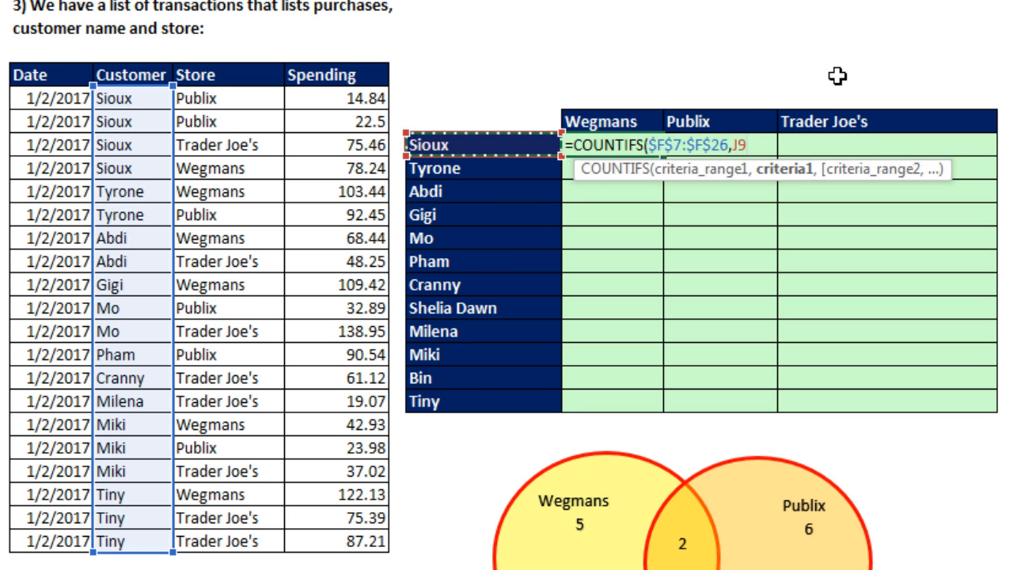
key("F4")
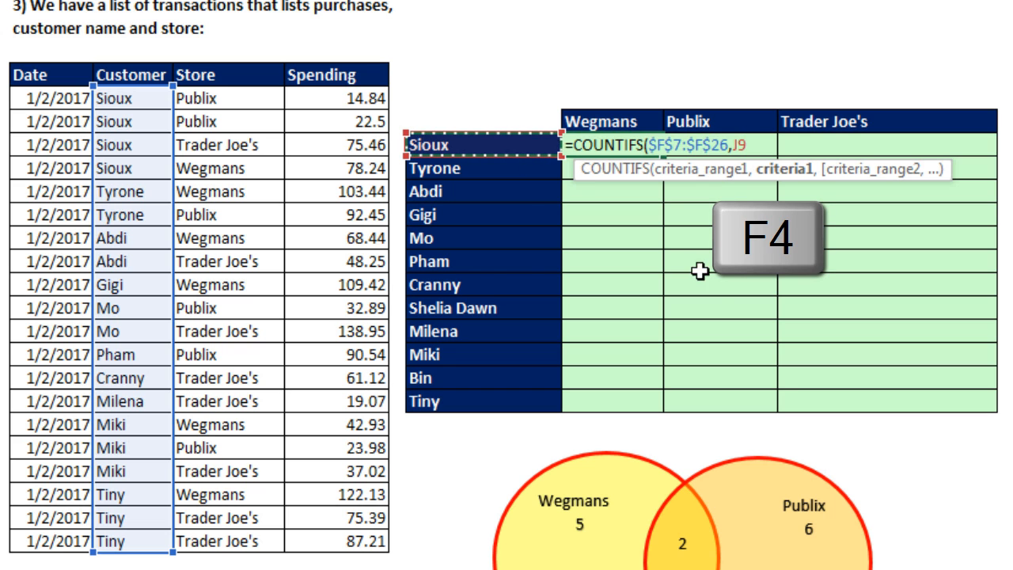
key("F4")
key("F4")
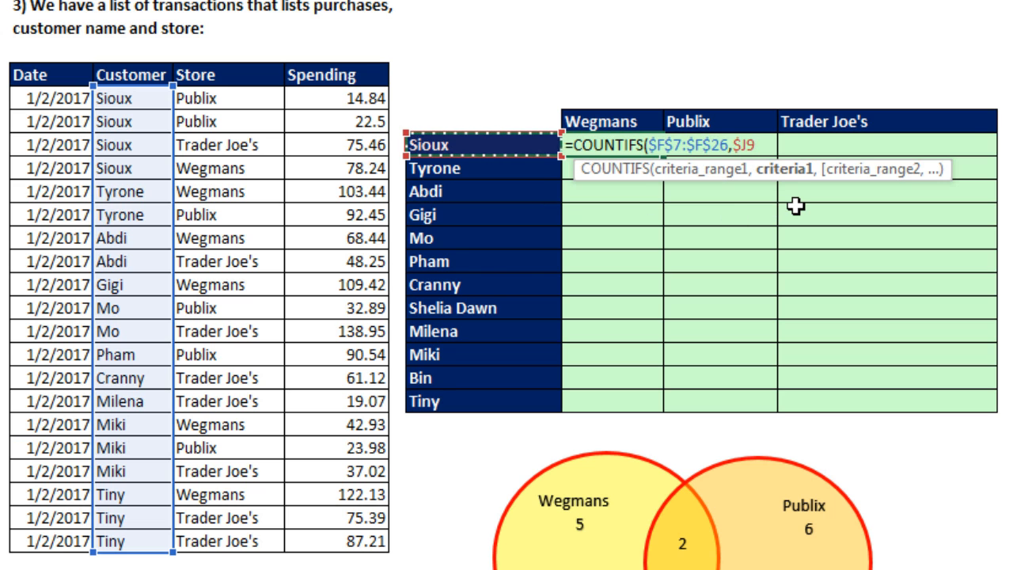
- Add the transaction table's Store column as the second COUNTIFS criteria range, with absolute references $G$7:$G$26
type(",")
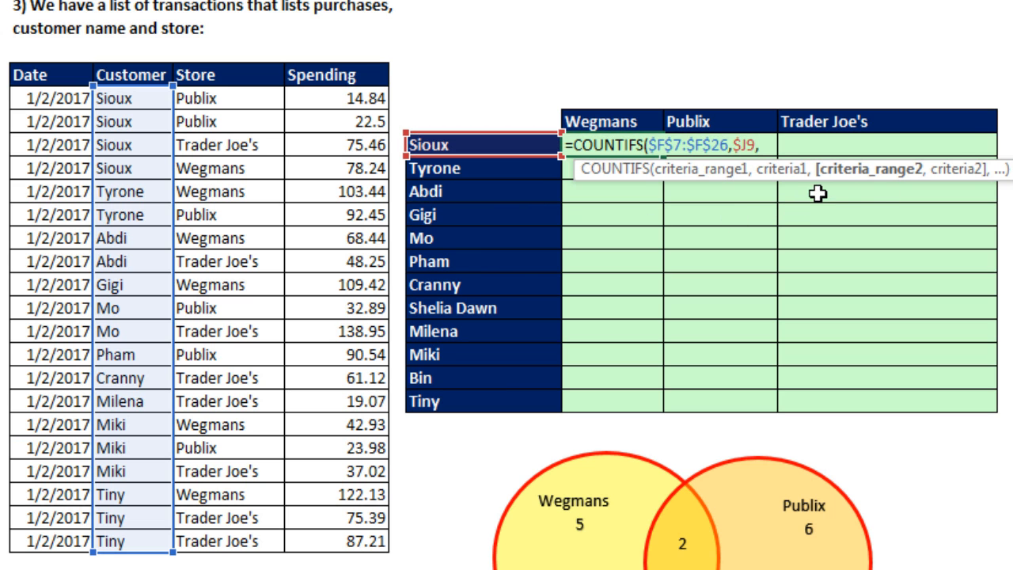
left_click_drag(209, 99, 235, 547)
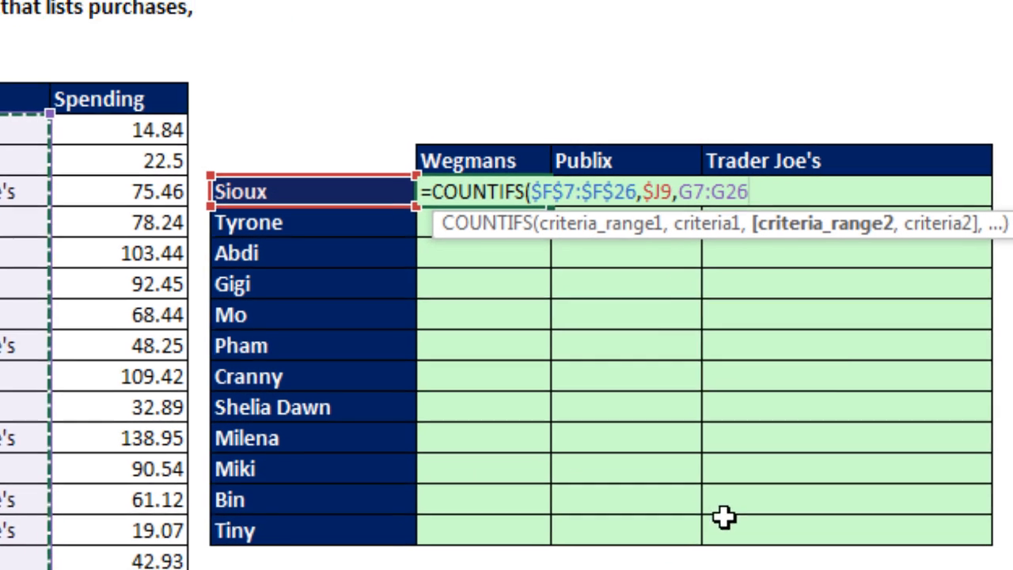
key("F4")
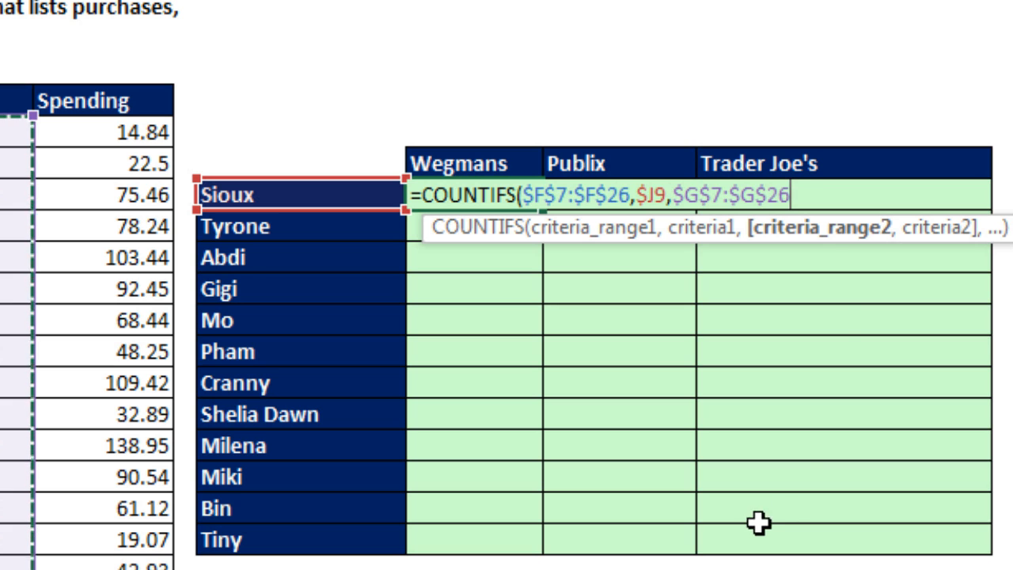
type(",")
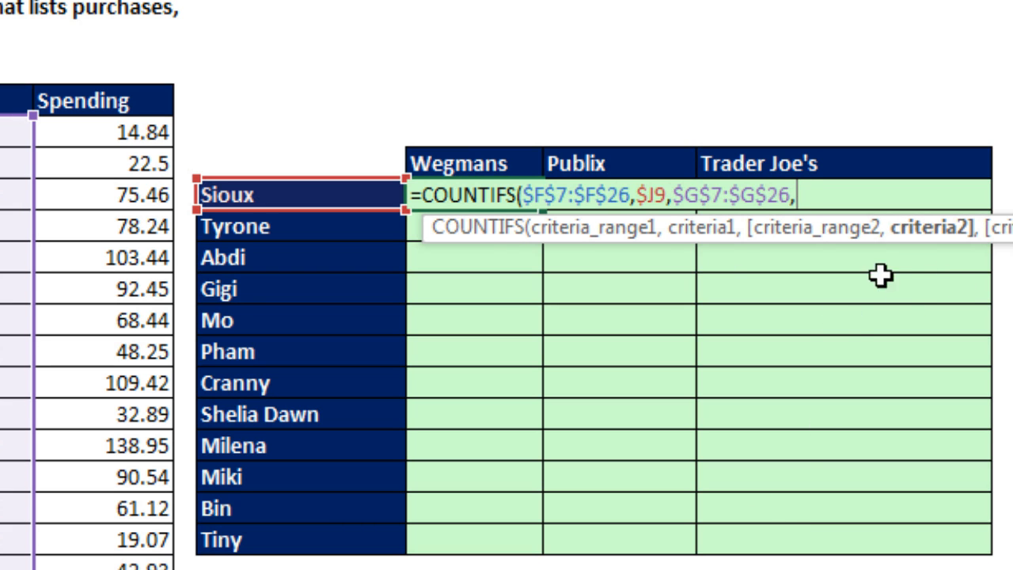
- Use the Wegmans header as the second criterion with only its row locked, K$8, and enter the COUNTIFS formula in K9
left_click(474, 168)
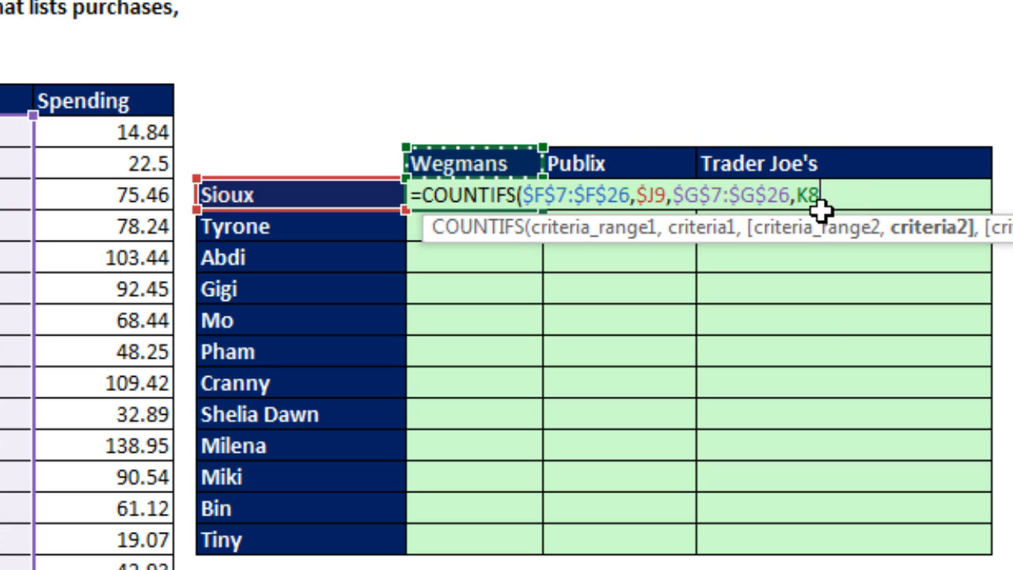
key("F4")
key("F4")
key("F4")
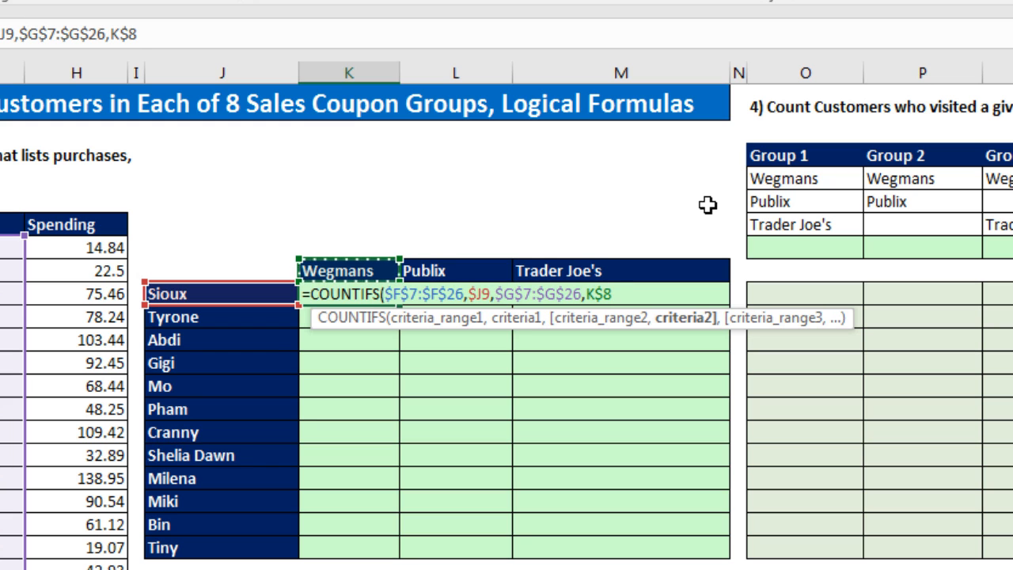
type(")")
key("ctrl+Return")
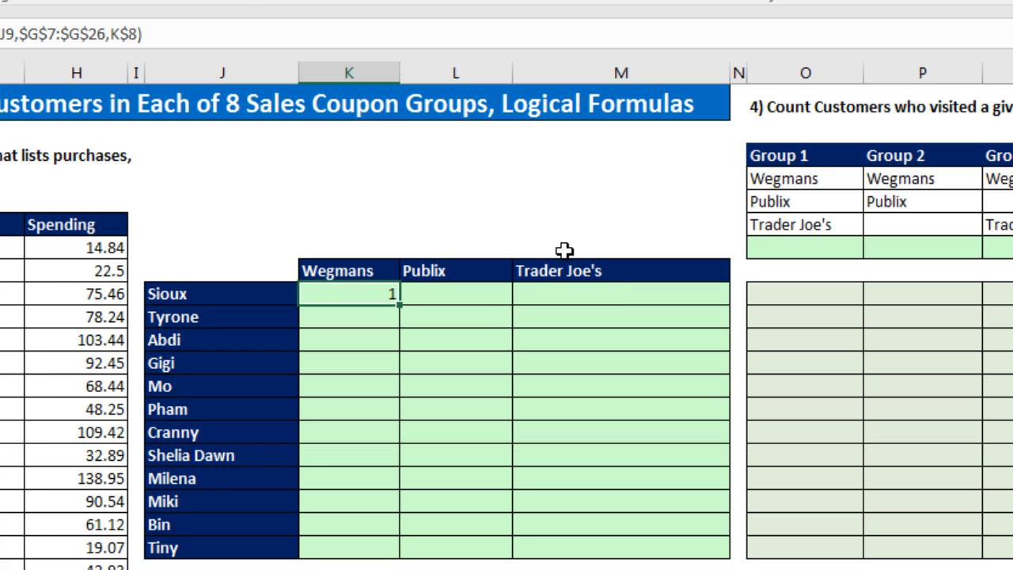
- Copy the COUNTIFS formula from K9 across to the Trader Joe's column and down to the last customer row
left_click_drag(399, 307, 737, 300)
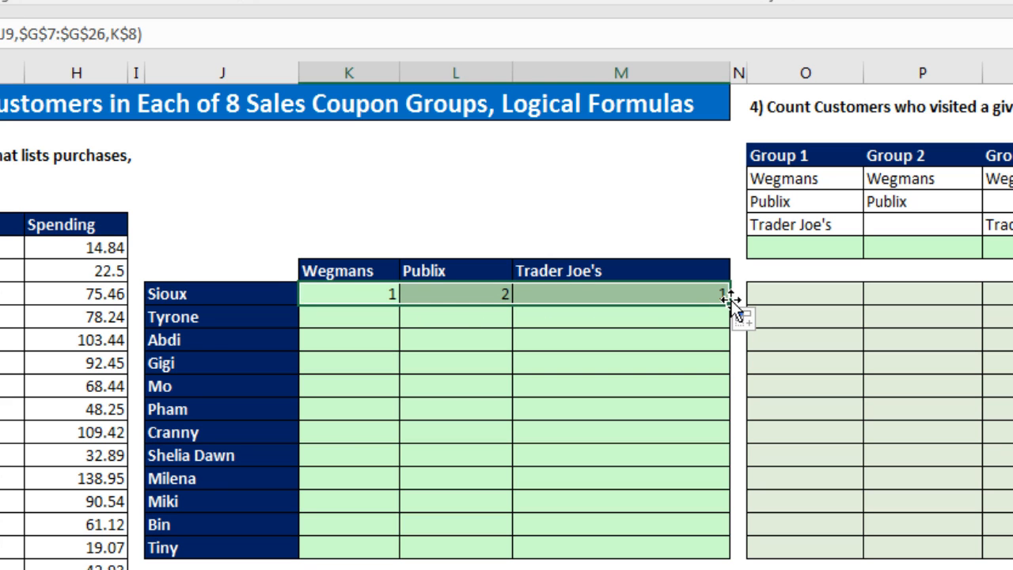
double_click(727, 305)
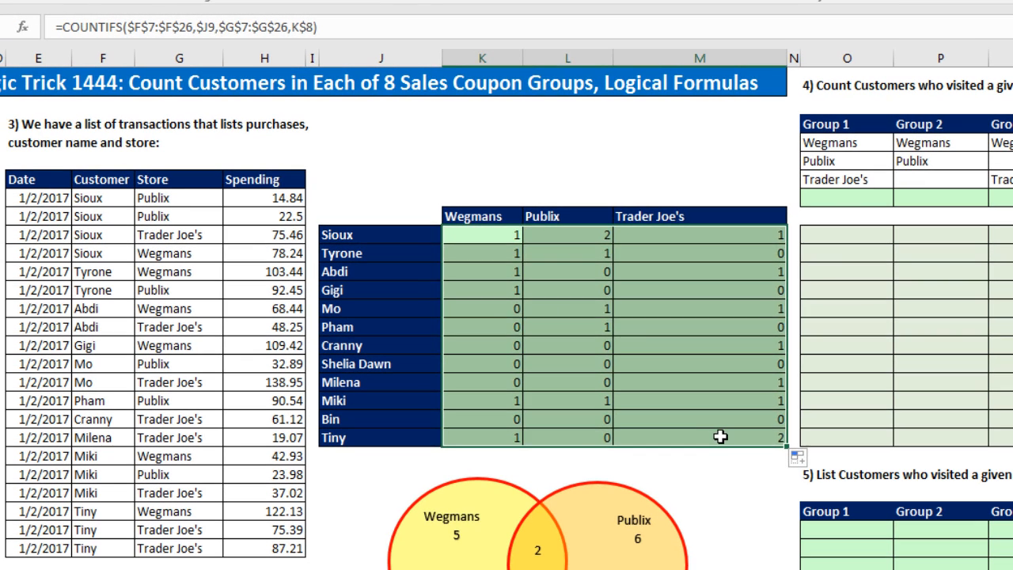
- Check the cell references of the copied formula in M20 and look over the first two customers' store counts
left_click(698, 470)
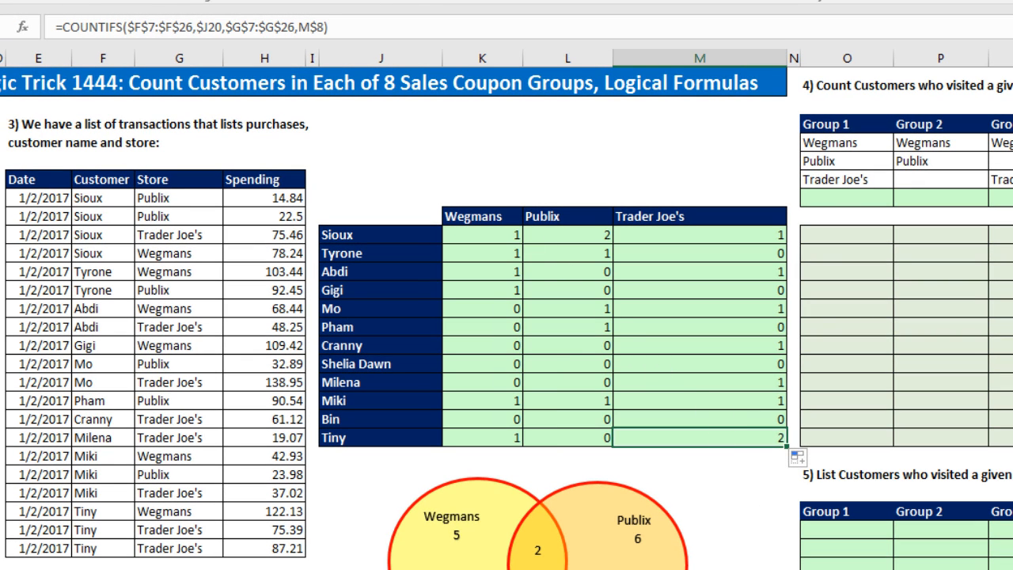
key("F2")
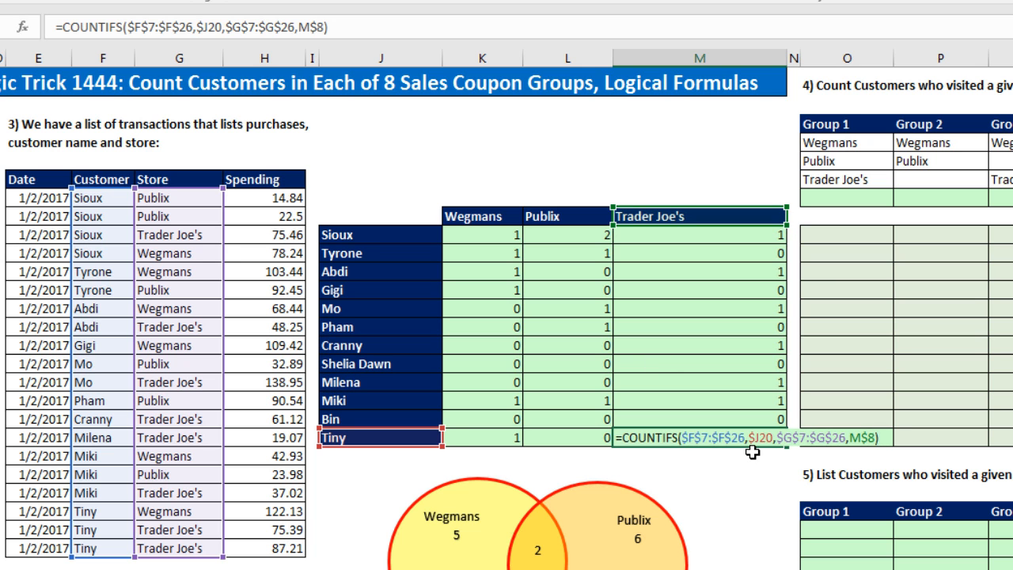
key("ctrl+Return")
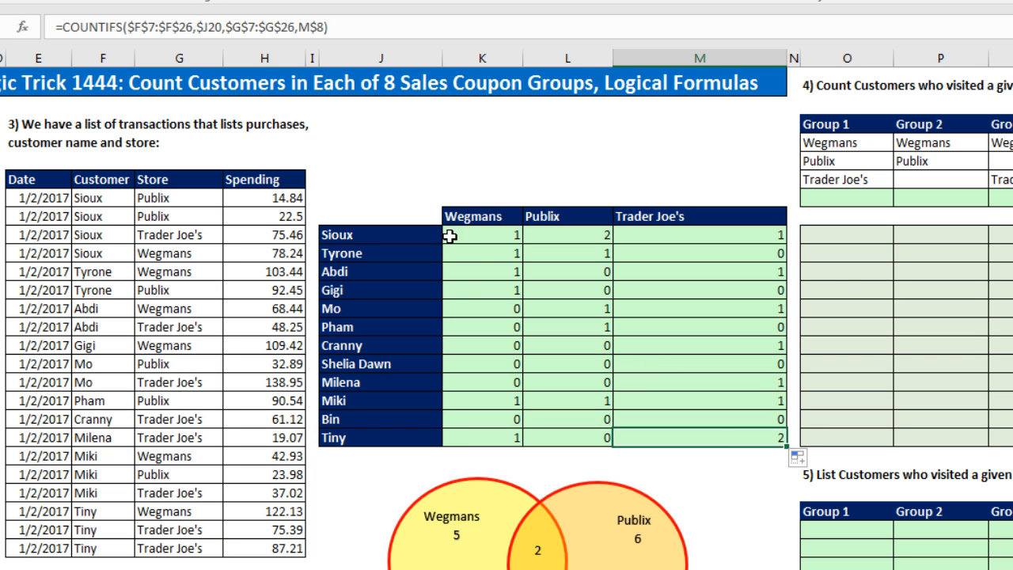
left_click_drag(457, 236, 700, 234)
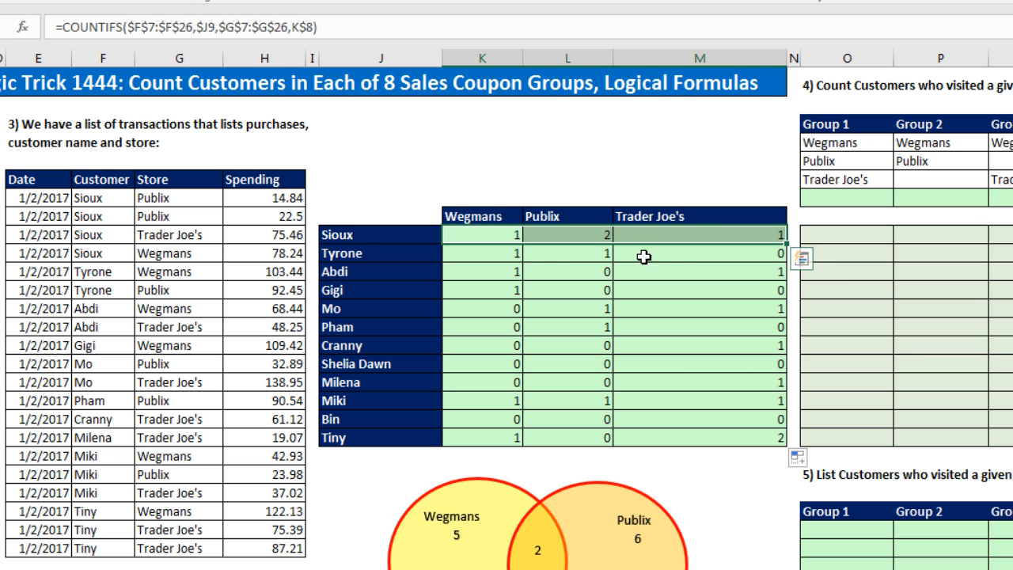
left_click_drag(499, 258, 653, 254)
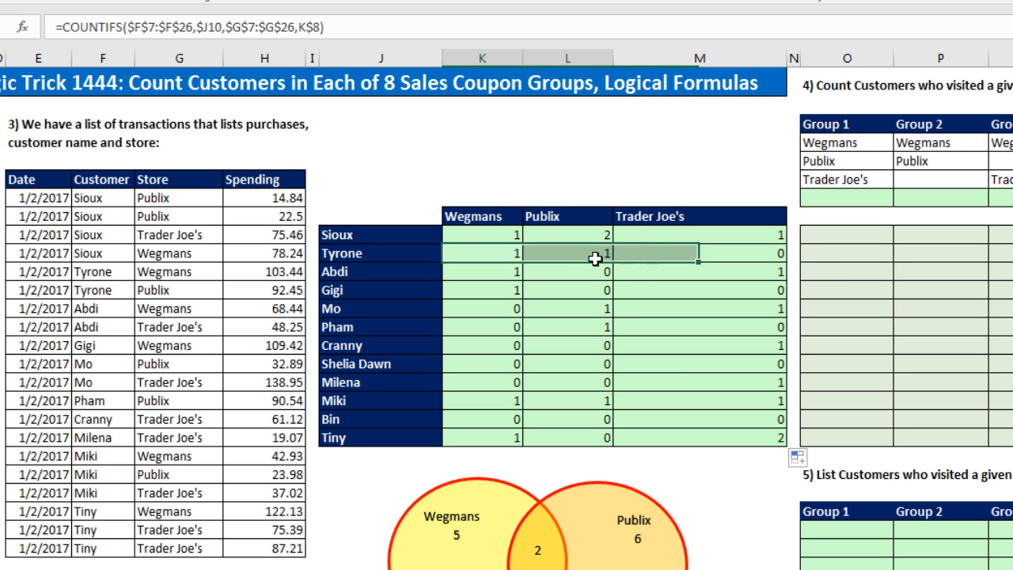
- Select the first customer's cell in the Group 1 column, O9
left_click(678, 254)
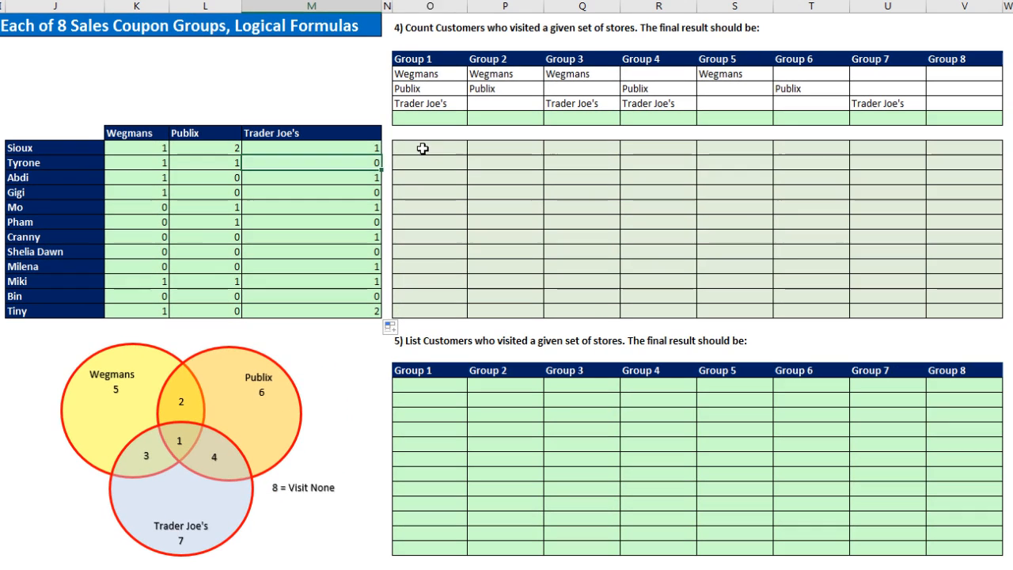
left_click(838, 235)
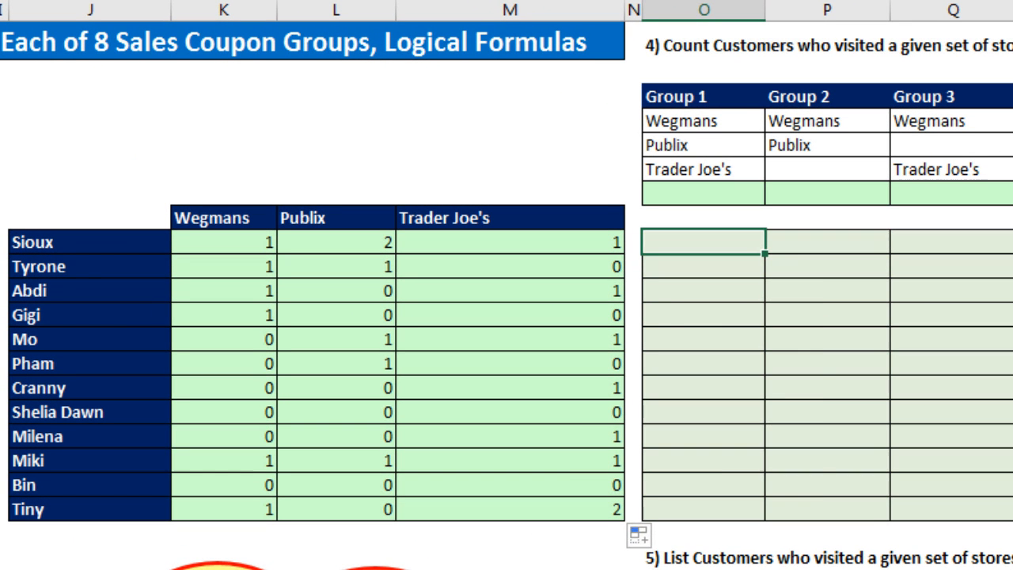
type("=if")
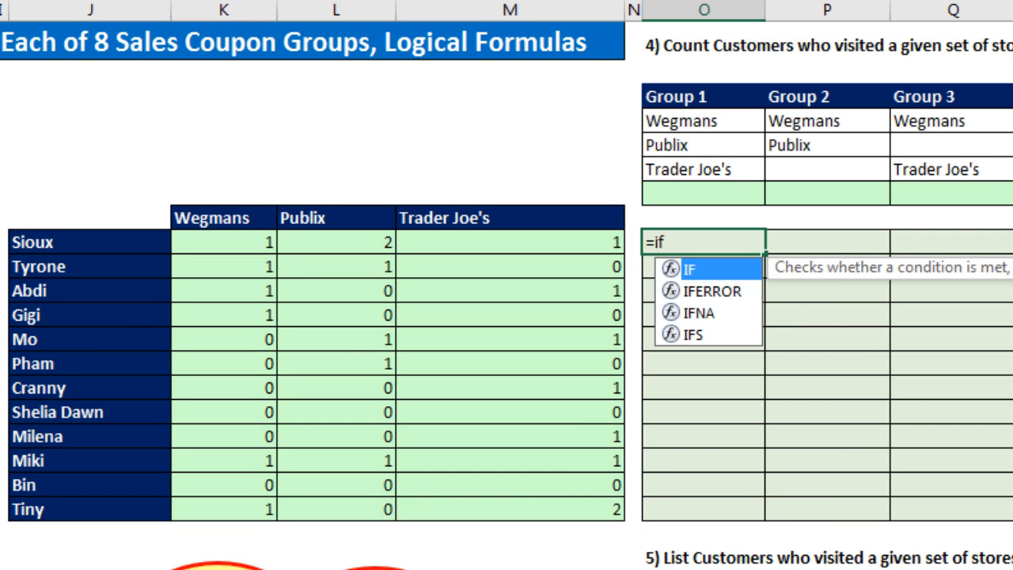
key("BackSpace")
key("BackSpace")
type("and")
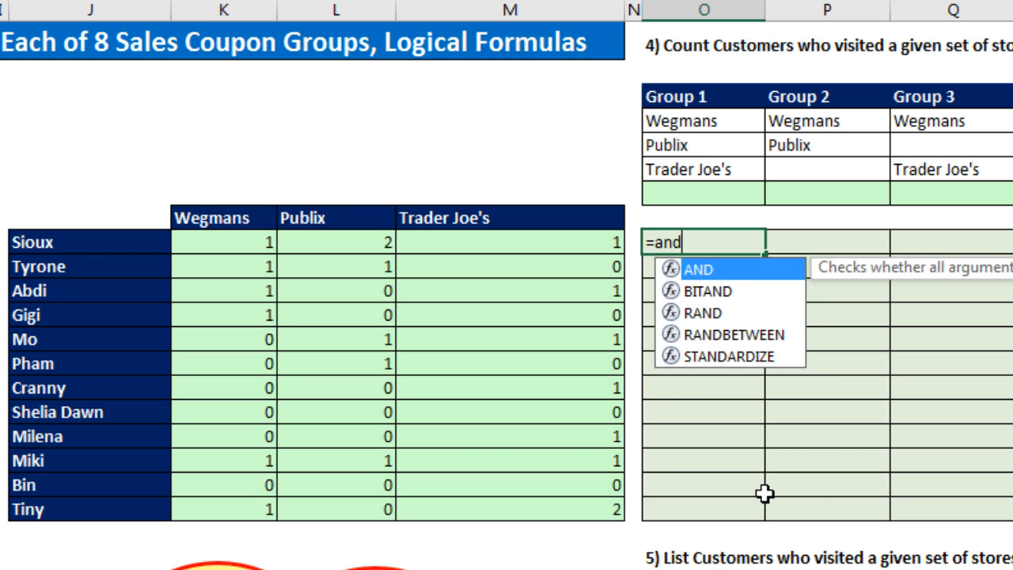
key("BackSpace")
key("BackSpace")
key("BackSpace")
type("not")
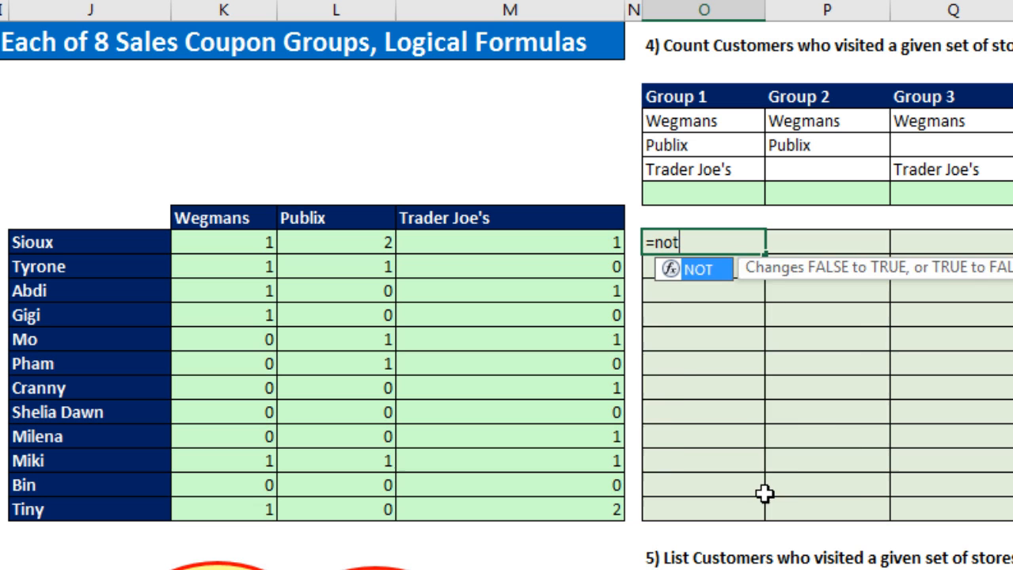
key("BackSpace")
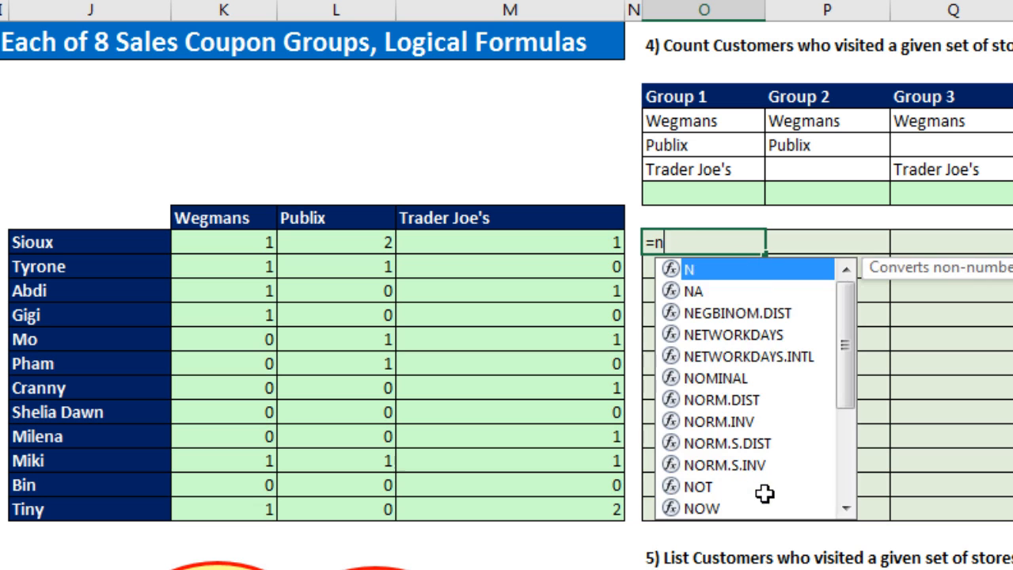
key("BackSpace")
type("or")
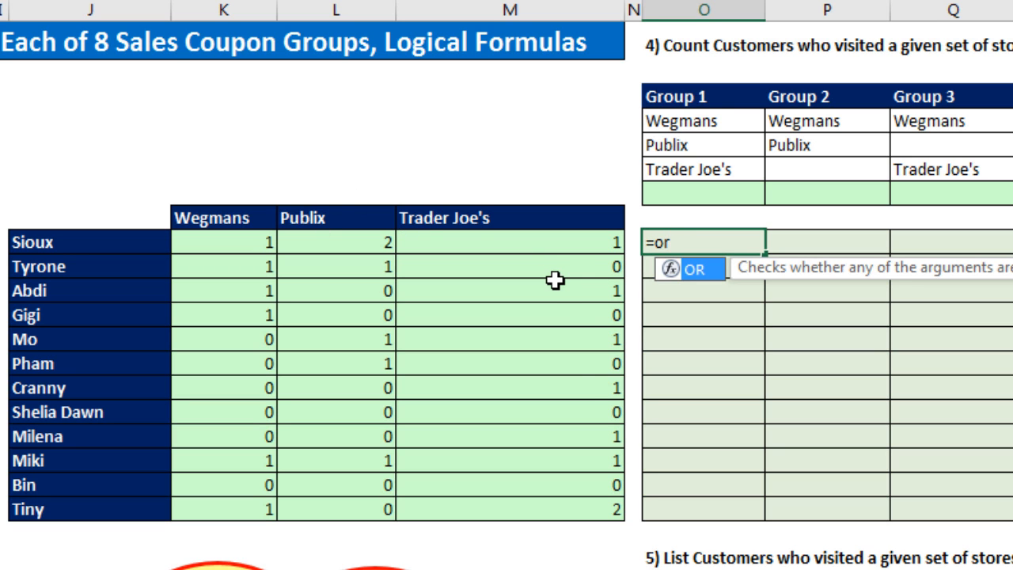
key("Escape")
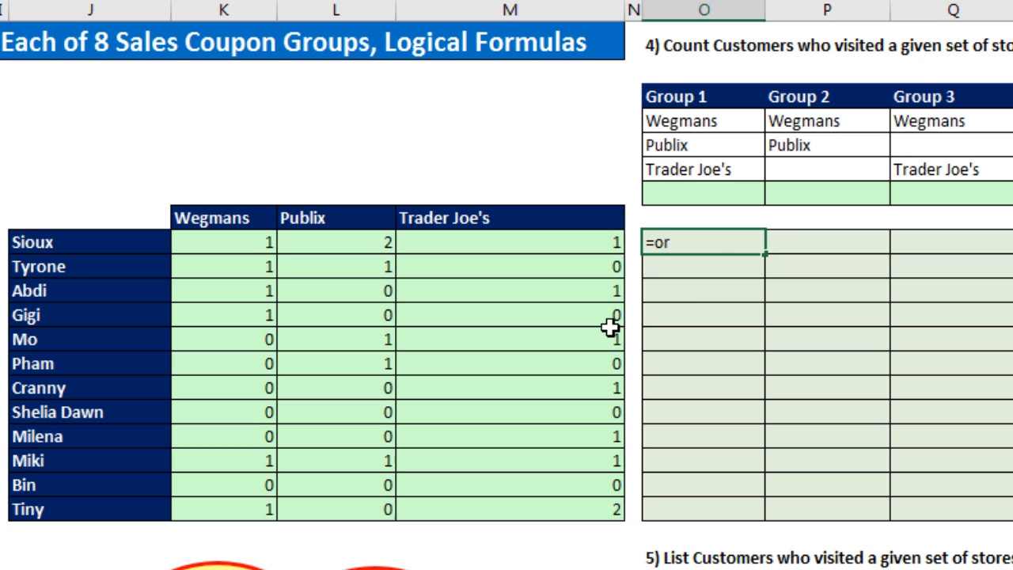
key("Escape")
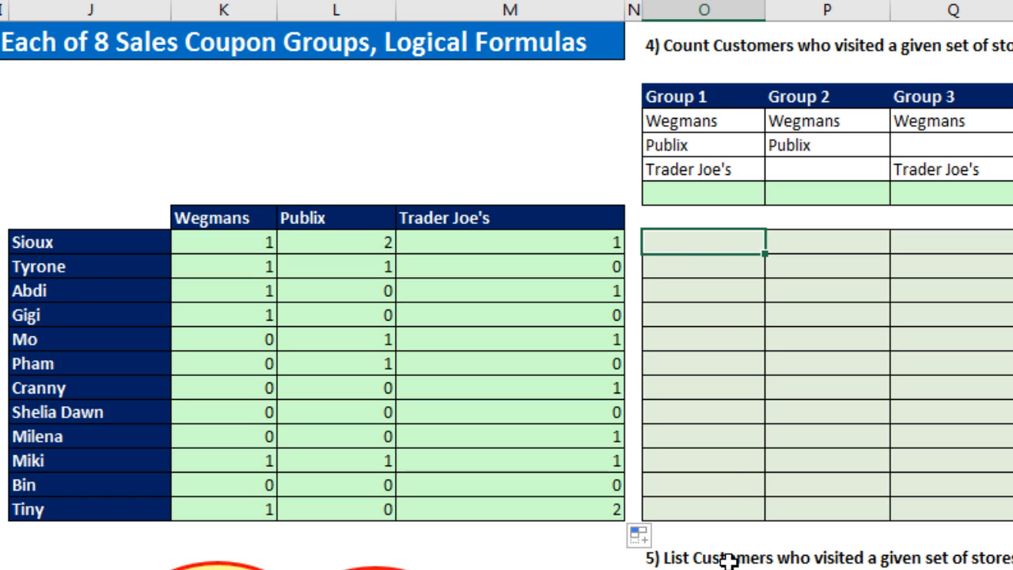
- Enter =AND(K9:M9) in O9 as the Group 1 test and copy it down to the last customer row
type("=and")
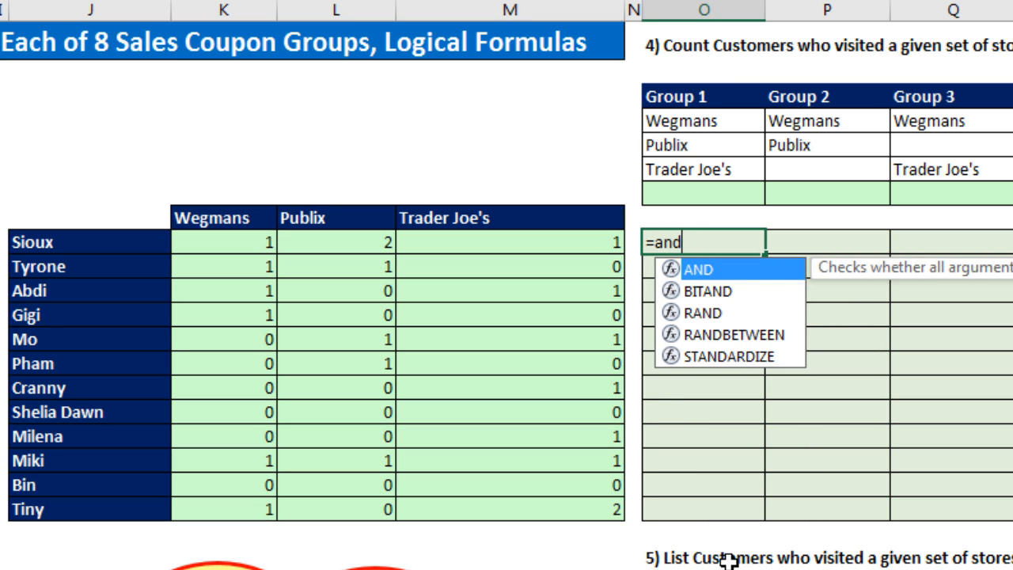
key("Tab")
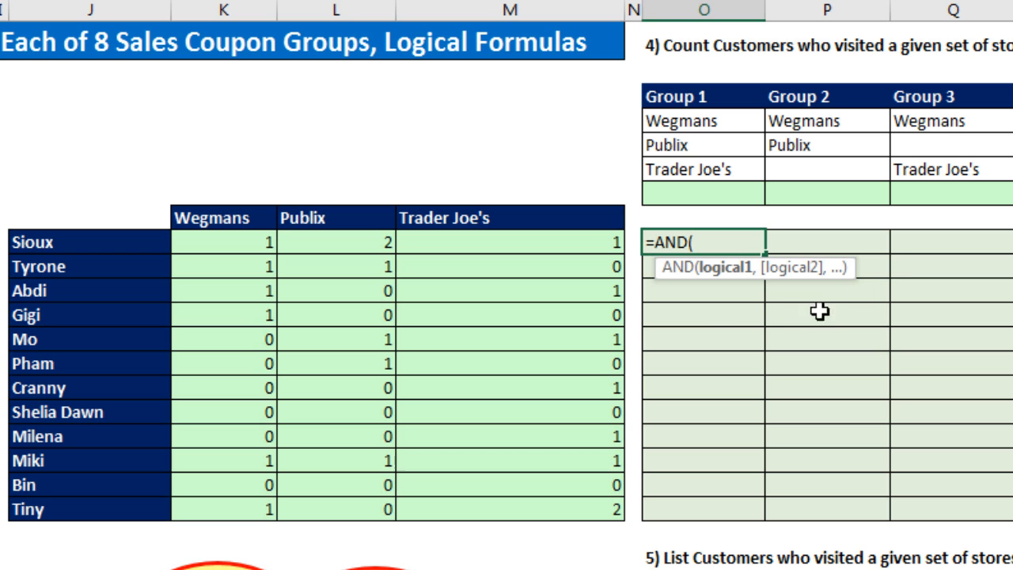
left_click_drag(198, 249, 519, 240)
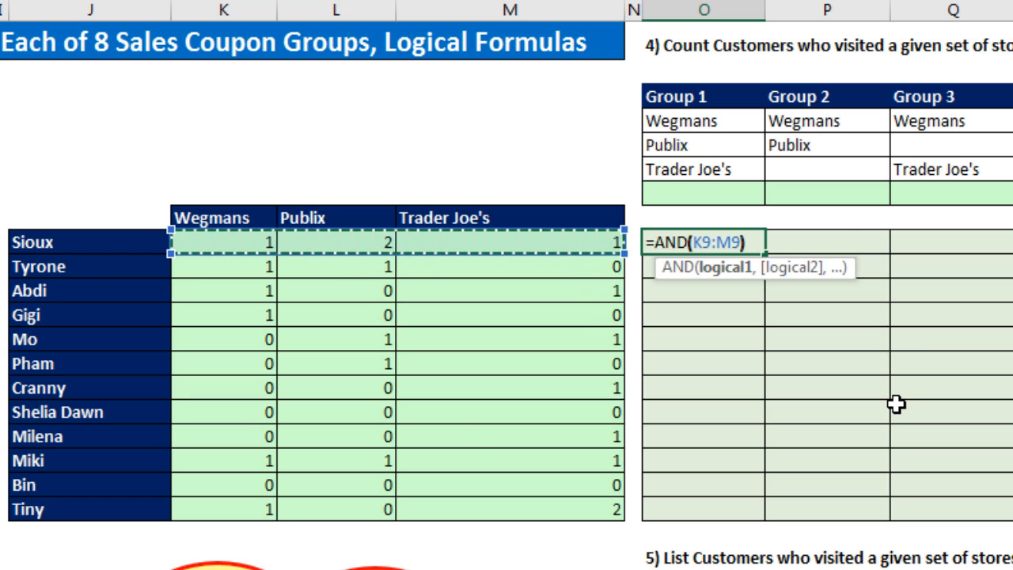
type(")")
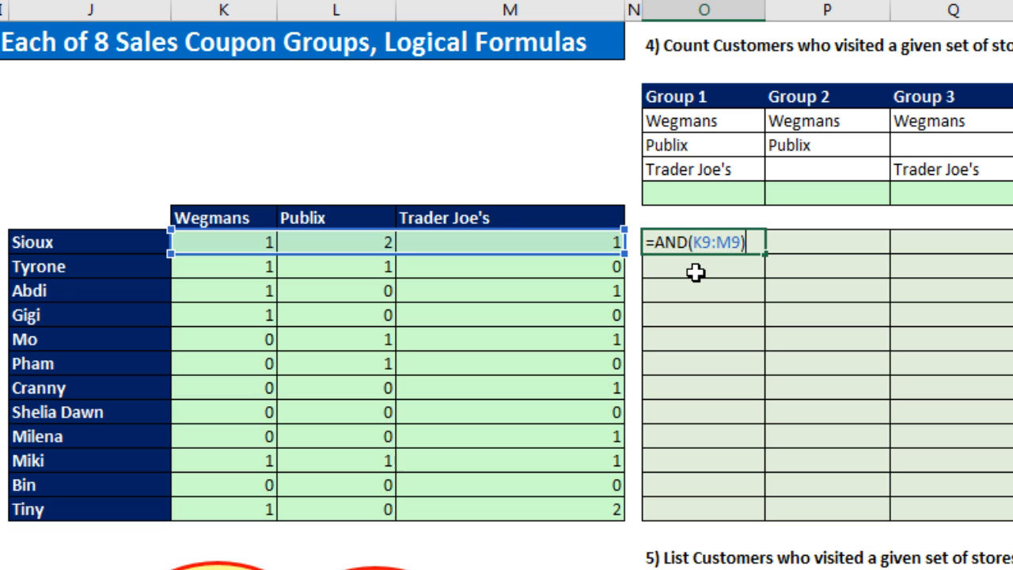
key("ctrl+Return")
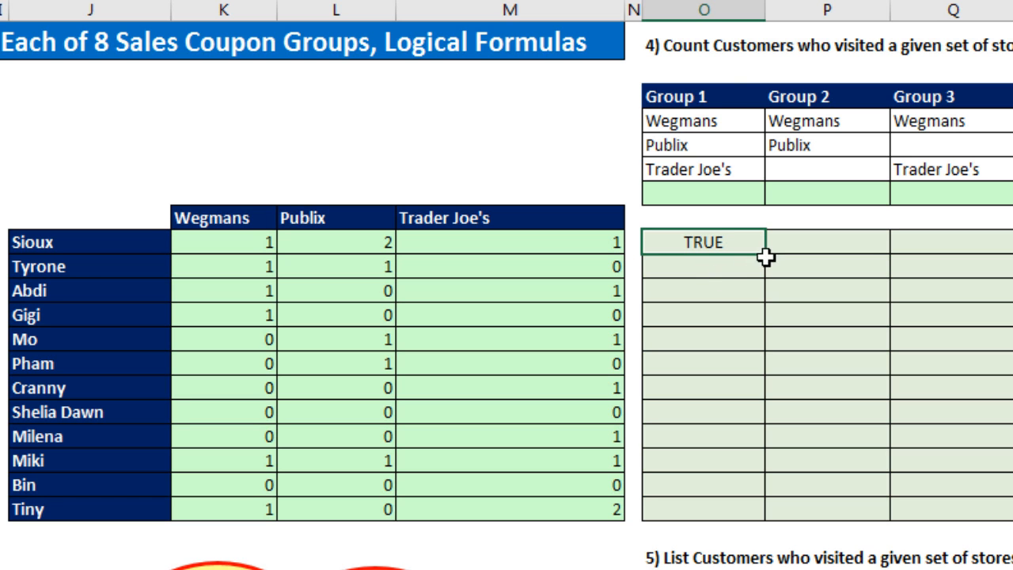
left_click_drag(768, 256, 768, 524)
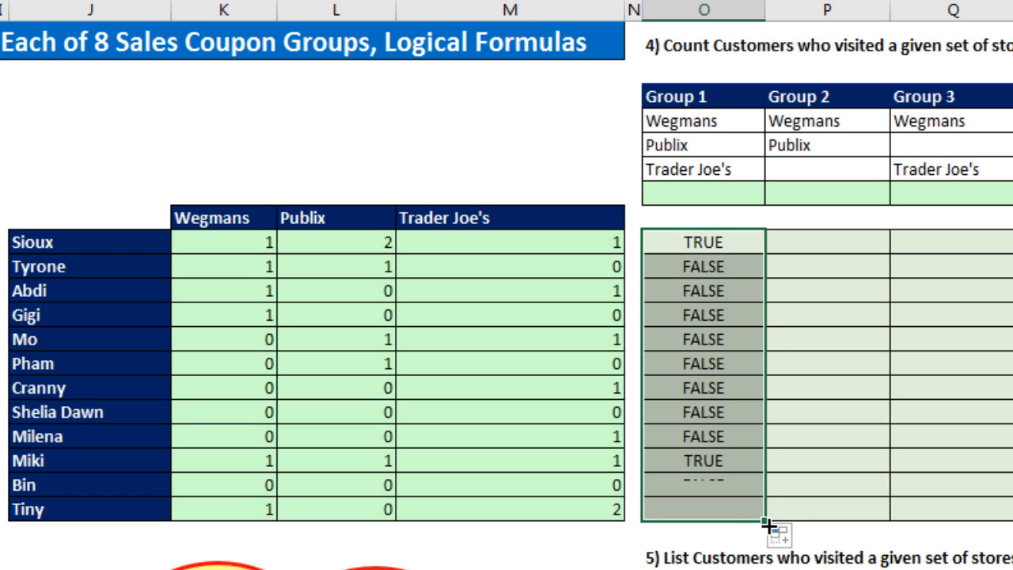
- Check the cell references of the copied AND formula in O20 and examine the Group 1 results in O18 and O9
left_click(674, 507)
key("F2")
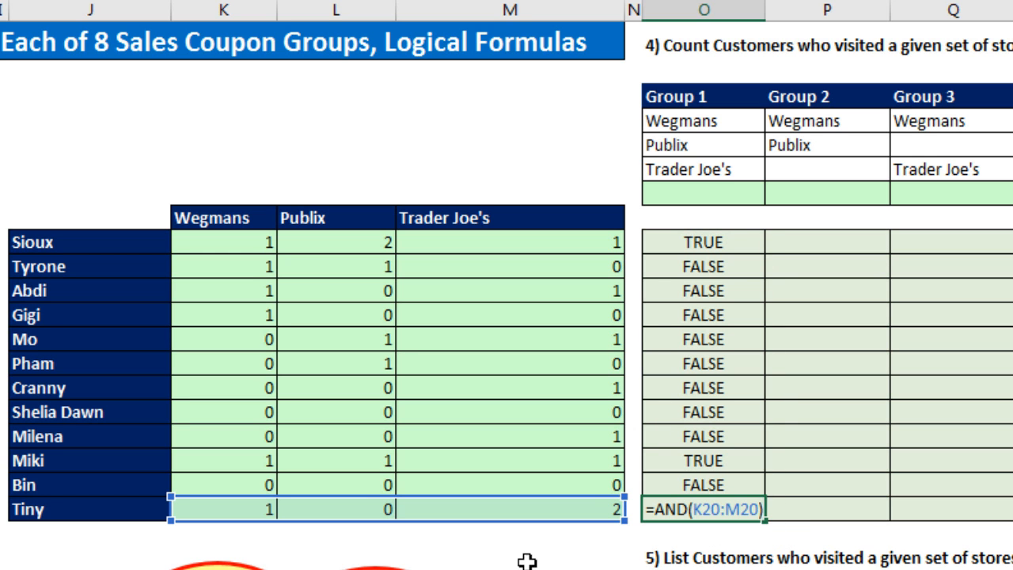
key("Escape")
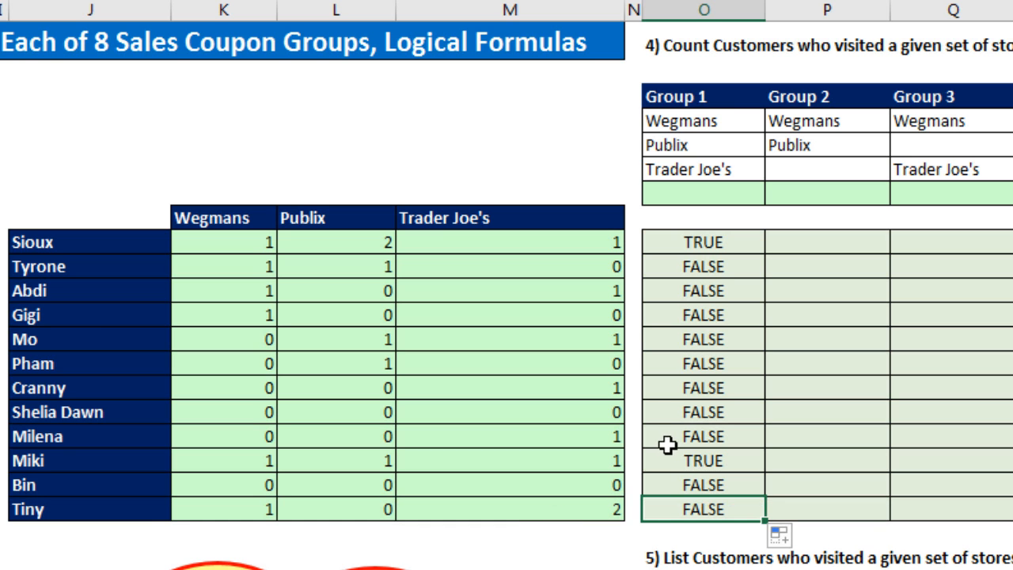
left_click(685, 460)
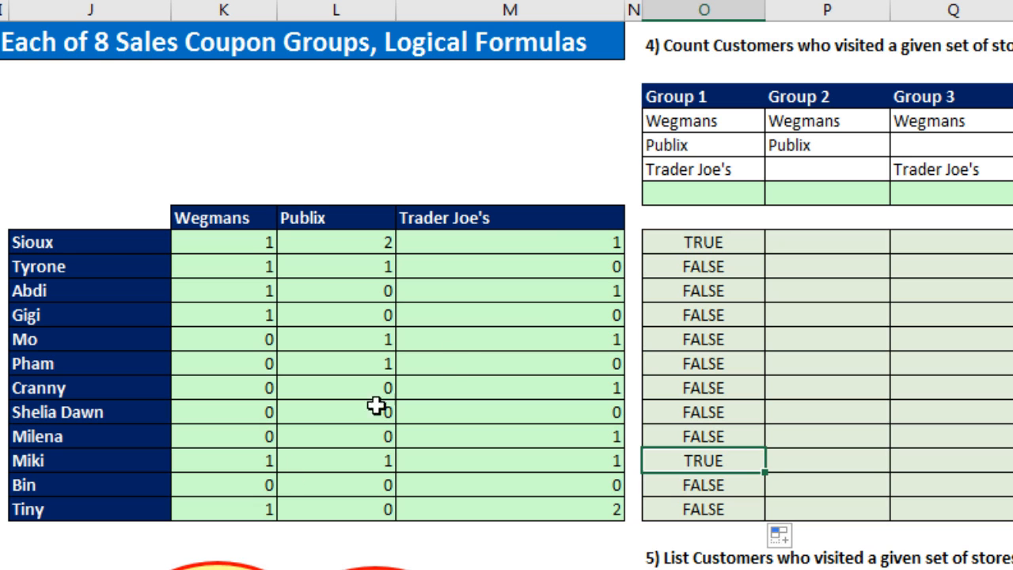
left_click(701, 236)
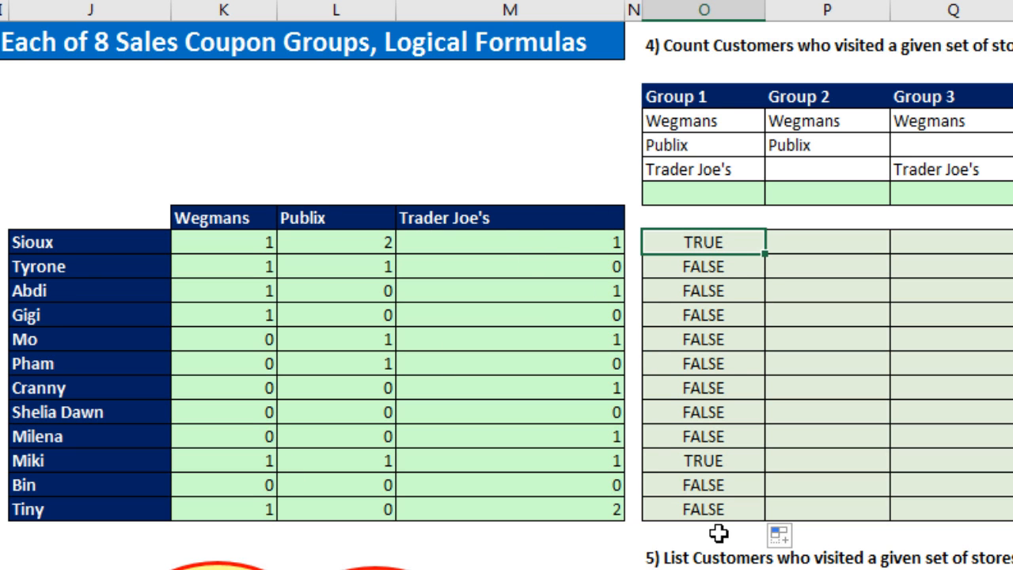
- Enter the Group 2 test =AND(K10:L10,M10=0) in P10 for customers of Wegmans and Publix but not Trader Joe's
left_click(817, 244)
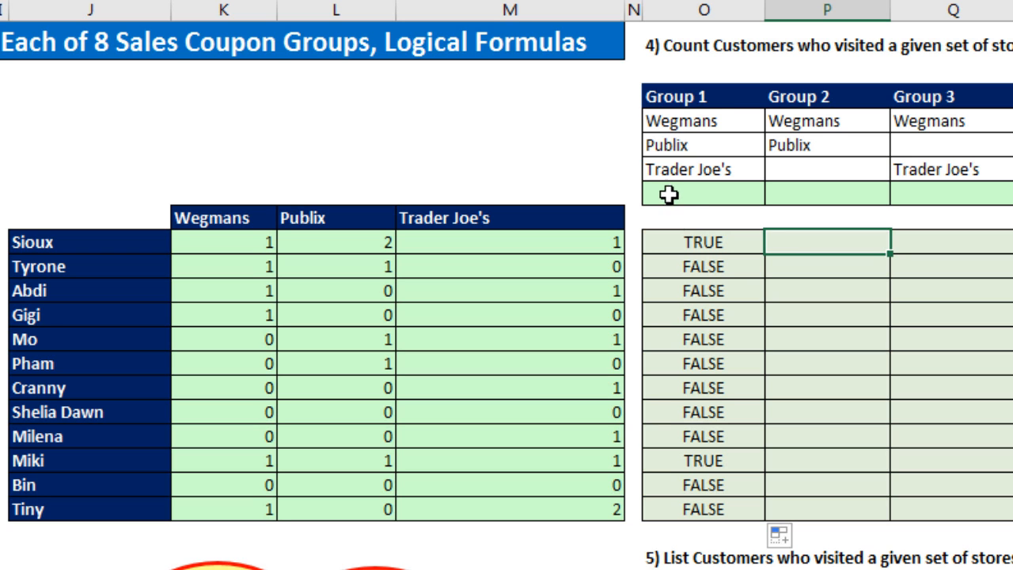
left_click(789, 270)
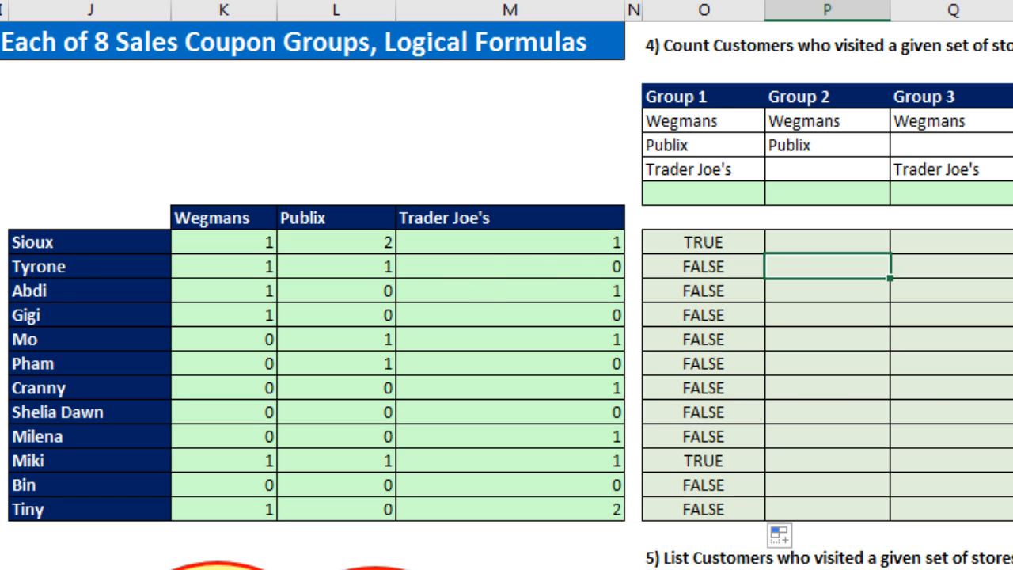
type("=and")
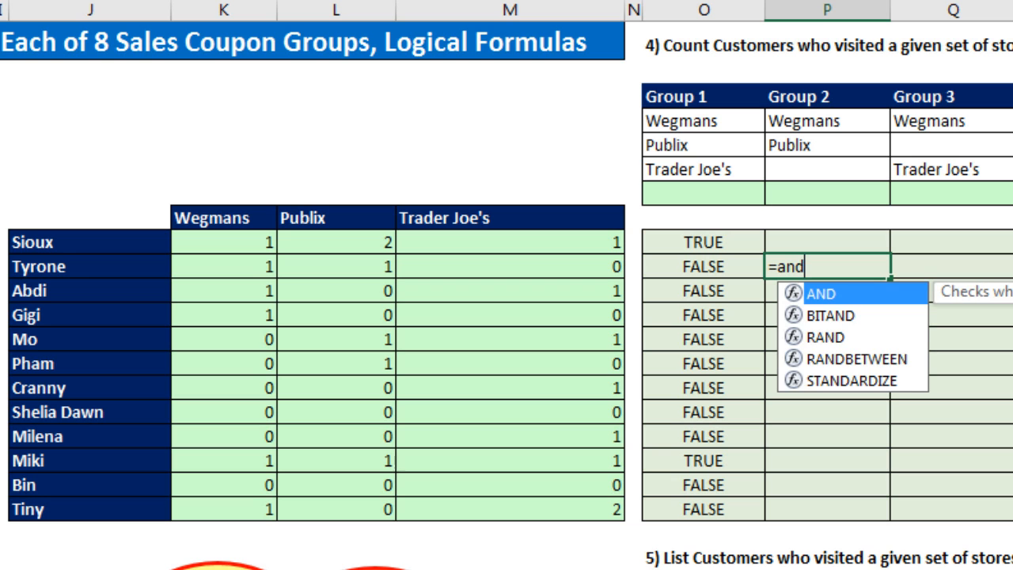
key("Tab")
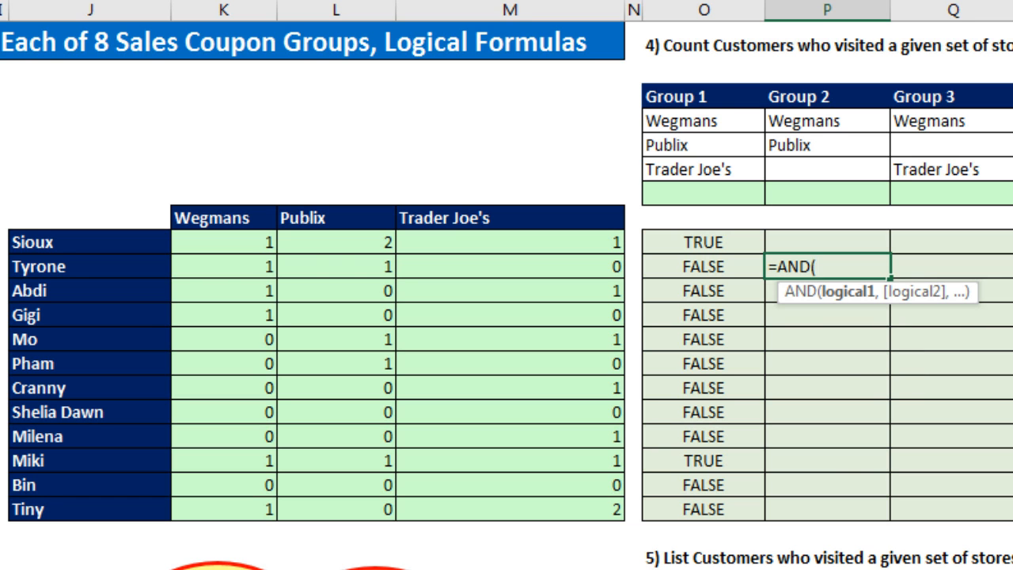
left_click_drag(185, 274, 334, 269)
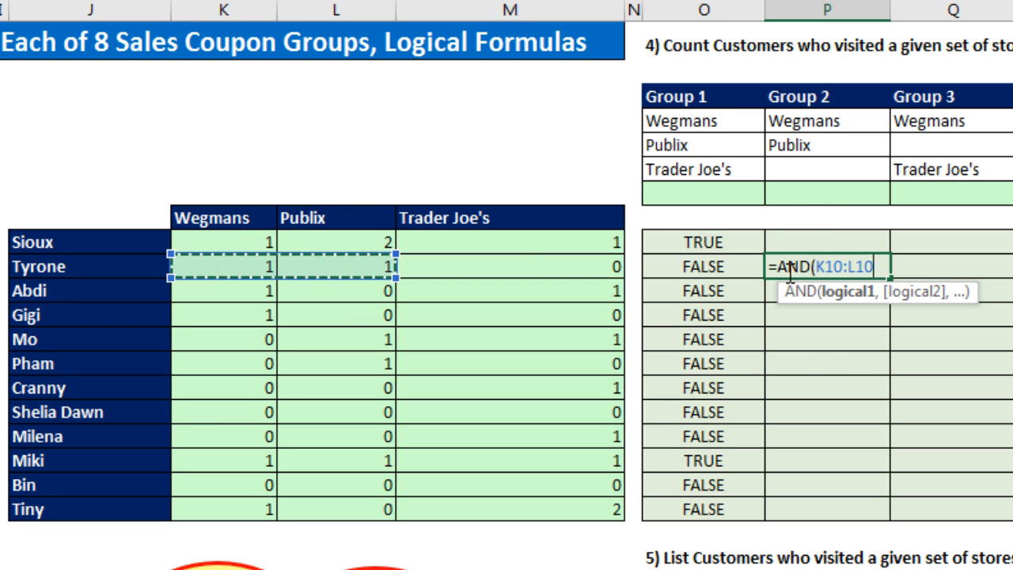
type(",")
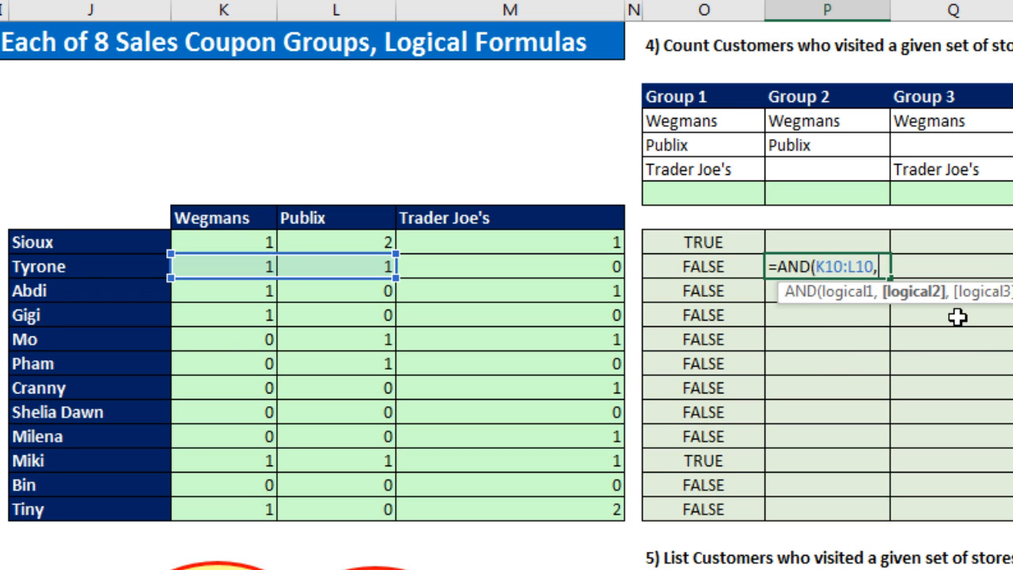
left_click(582, 266)
type("=0")
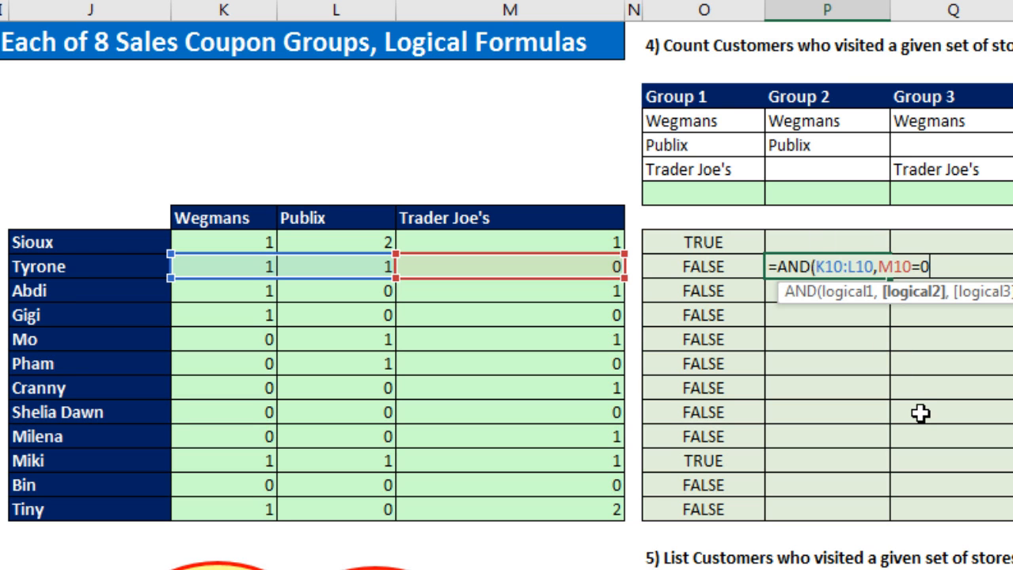
key("ctrl+Return")
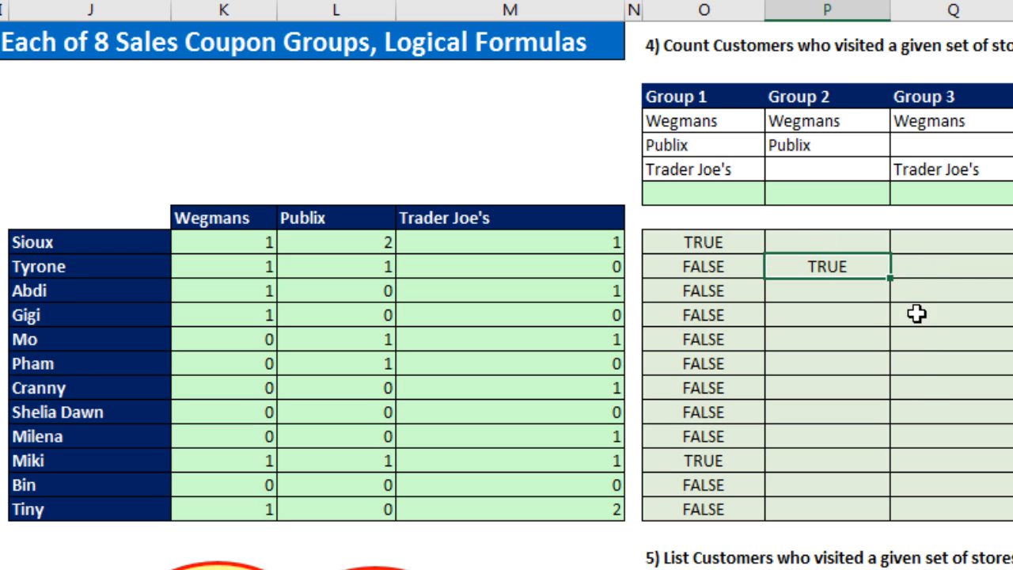
- Copy the Group 2 formula from P10 down to the last customer row and up to P9
double_click(890, 281)
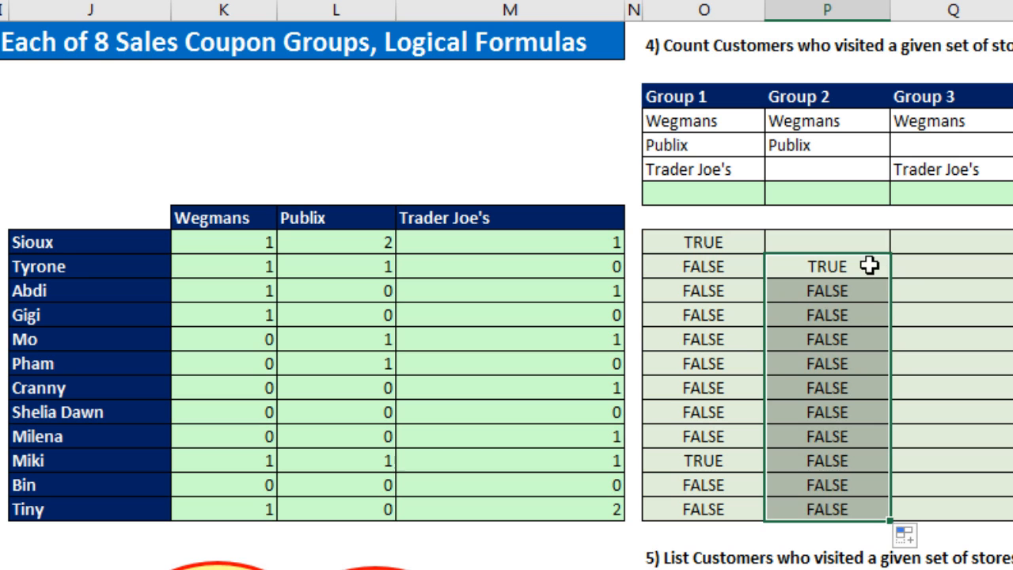
left_click(867, 266)
left_click_drag(891, 281, 886, 236)
- Check the references of the copied formula in P20 and compare the first two customers' store counts with their Group 2 results
left_click(825, 506)
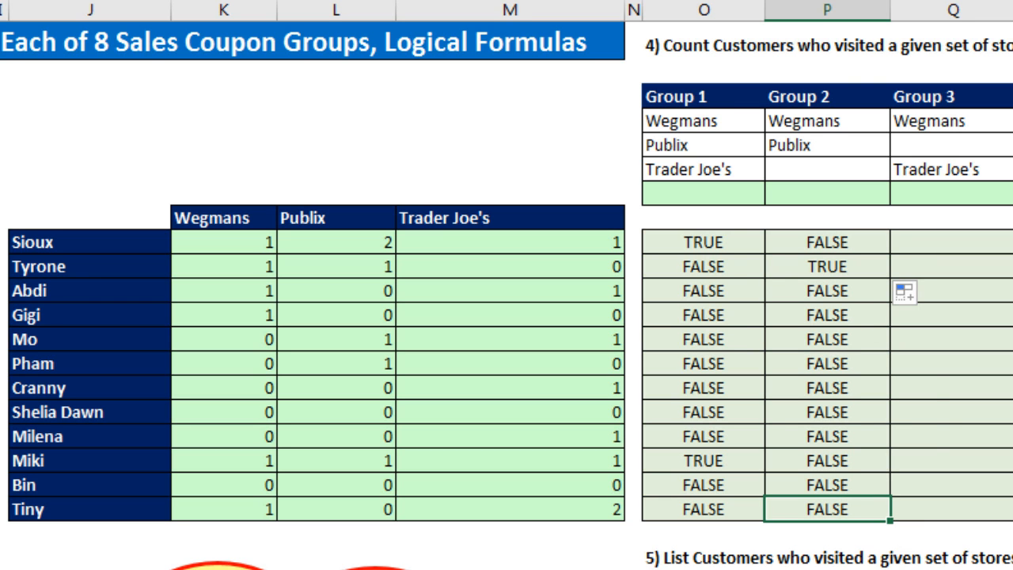
key("F2")
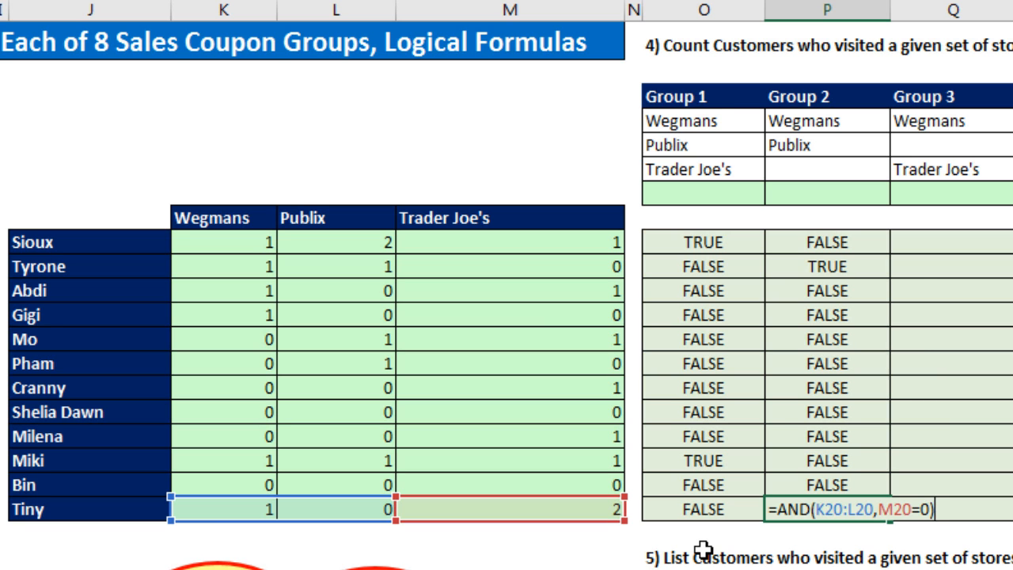
key("Escape")
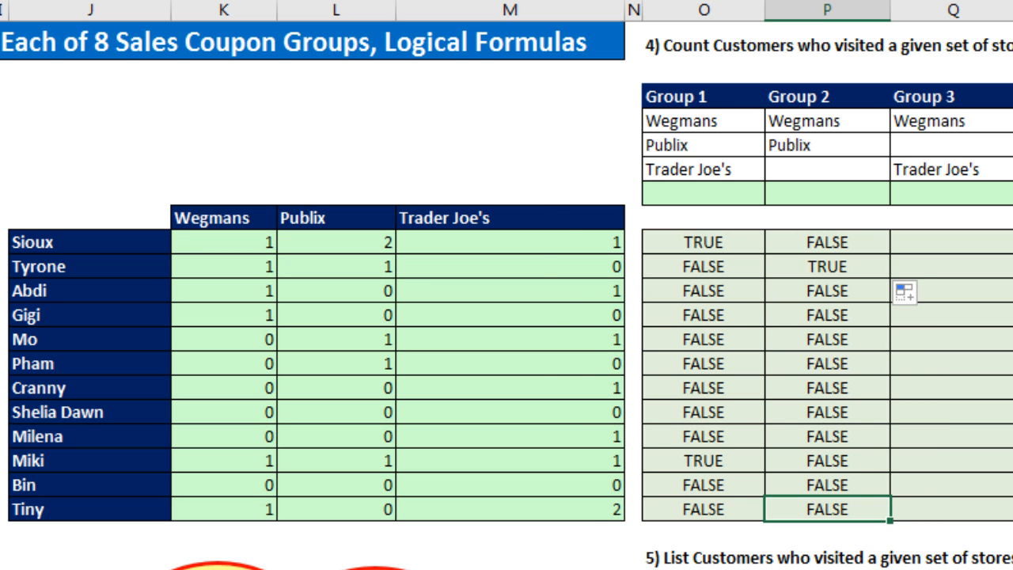
left_click_drag(253, 270, 377, 264)
left_click(518, 266, "ctrl")
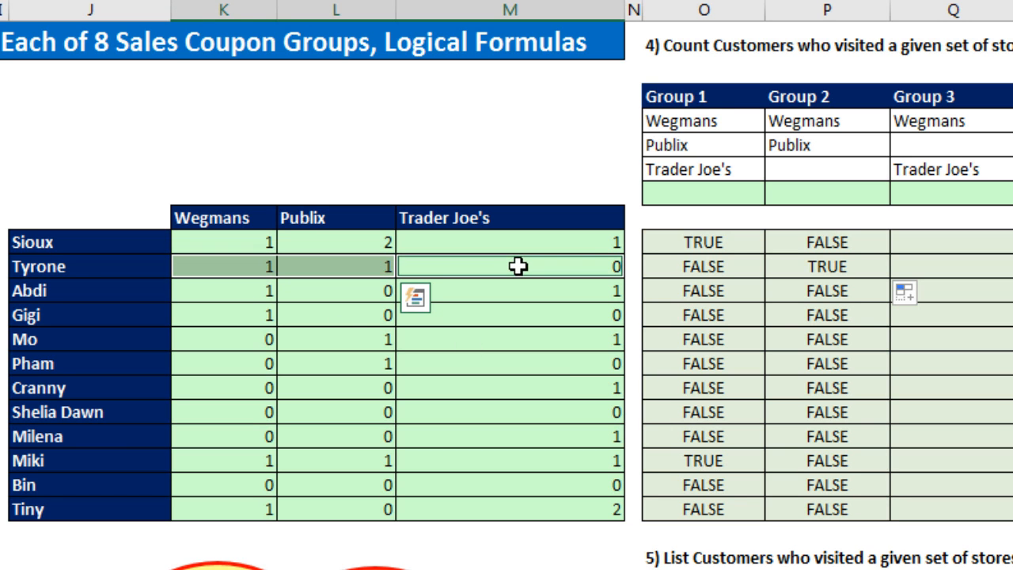
left_click_drag(267, 244, 329, 237)
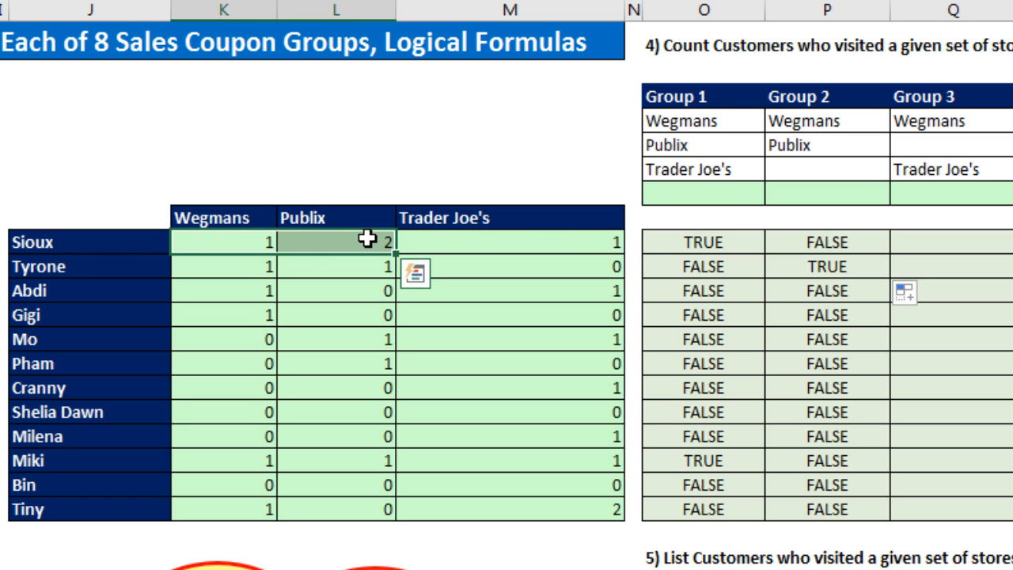
left_click(602, 246)
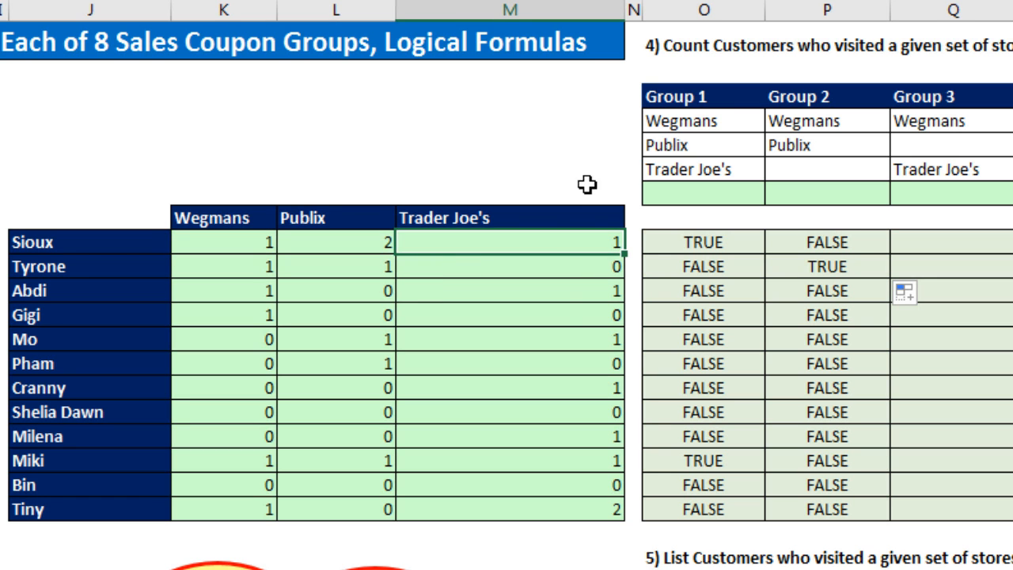
scroll(649, 246, "down", 2)
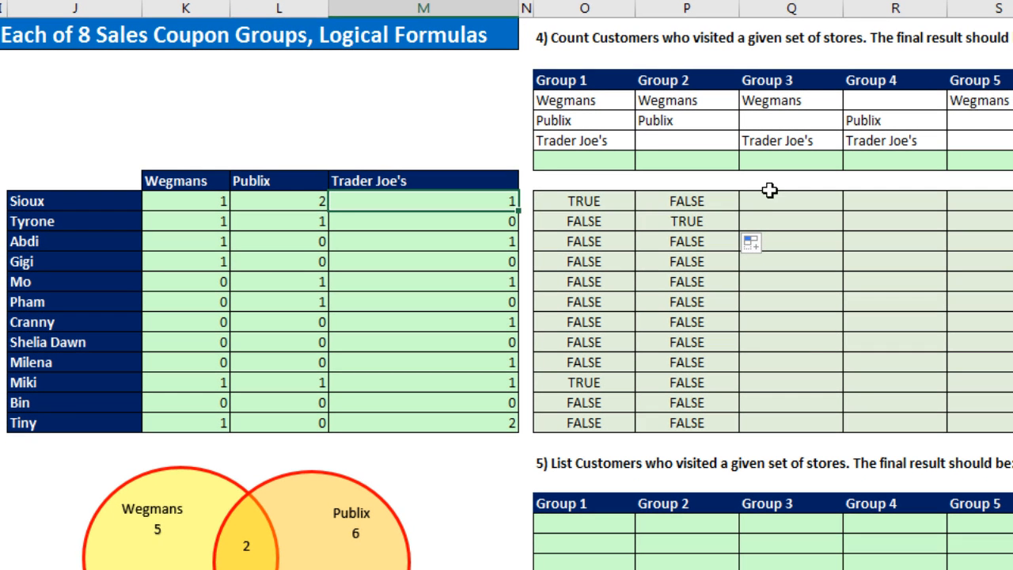
- Begin the Group 3 test in Q9 with an AND formula whose first argument is the first customer's Wegmans count, K9
left_click(772, 201)
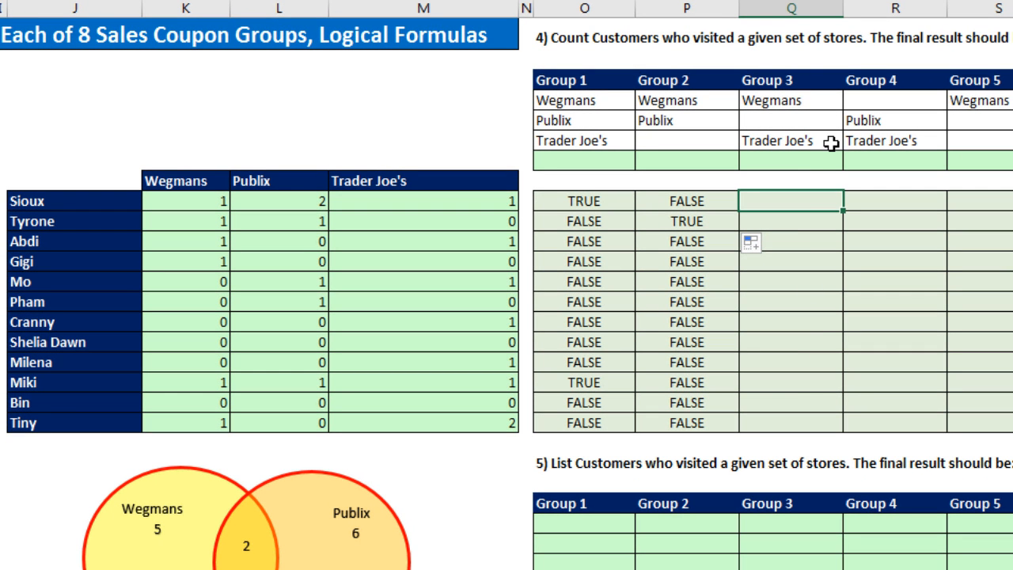
type("=and")
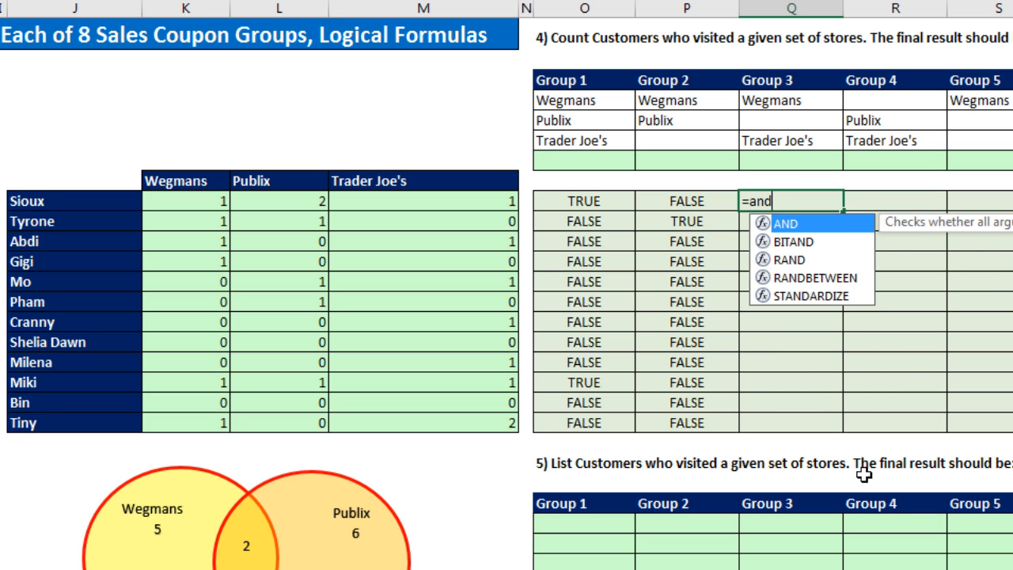
key("Tab")
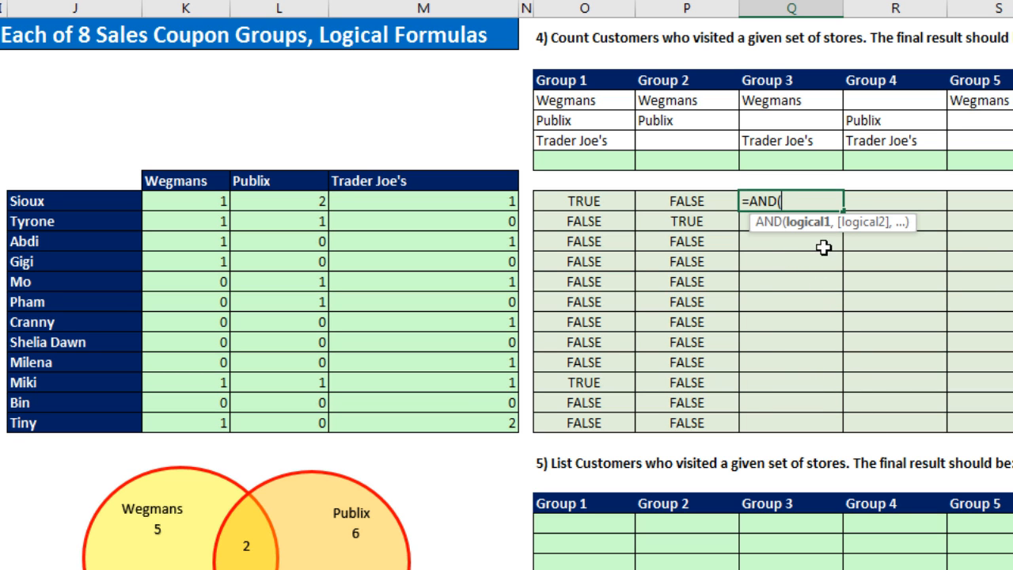
left_click(182, 202)
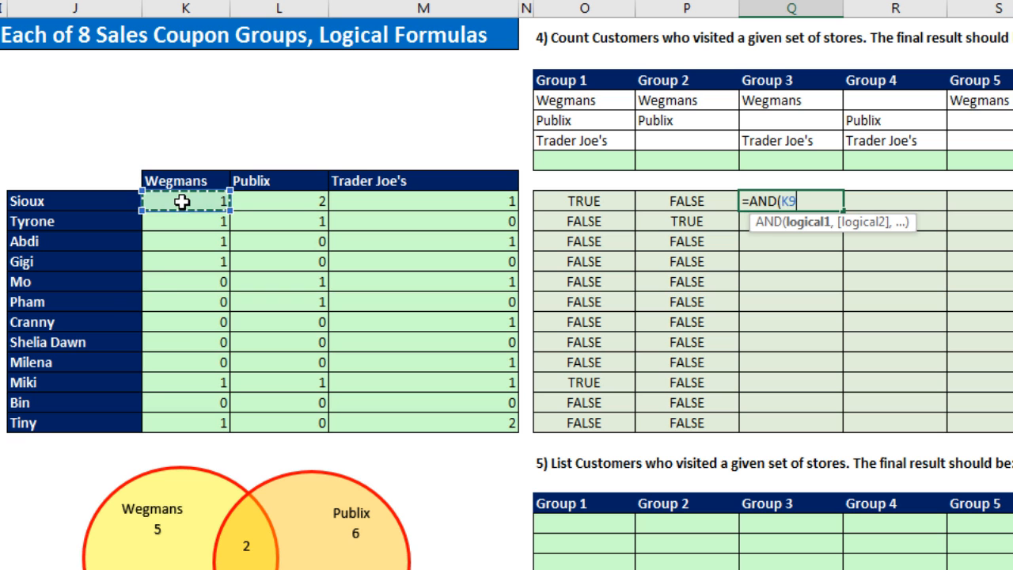
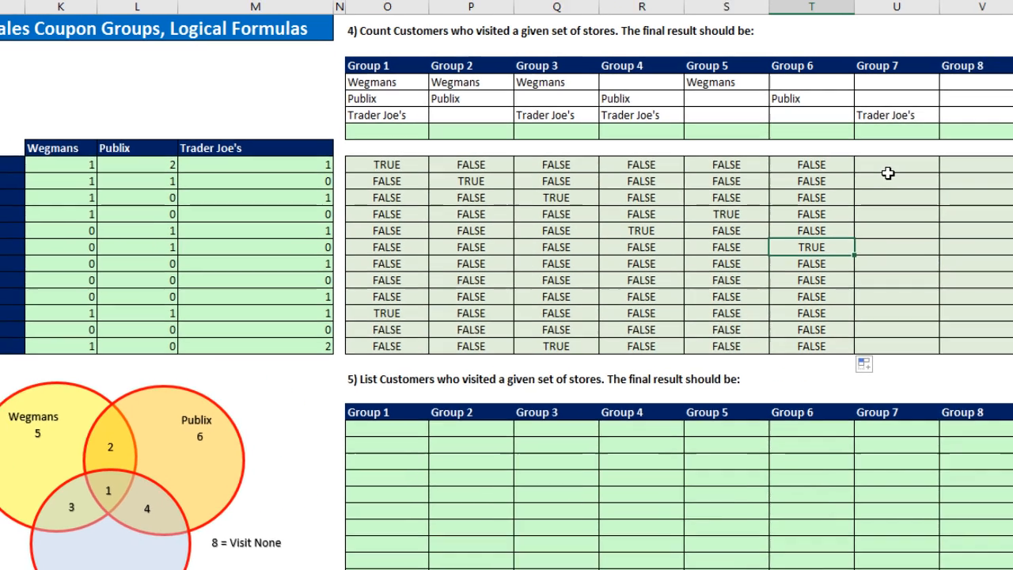
- Enter the Group 7 test =AND(NOT(OR(K9:L9)),M9) in U9 for Trader Joe's-only customers and copy it down to the last customer
left_click(922, 165)
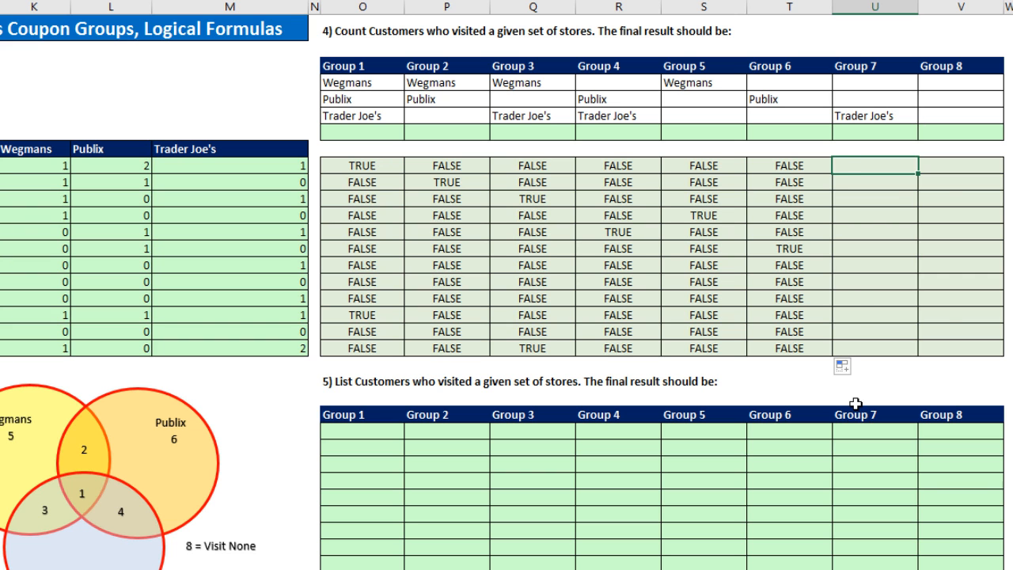
type("=and")
key("Tab")
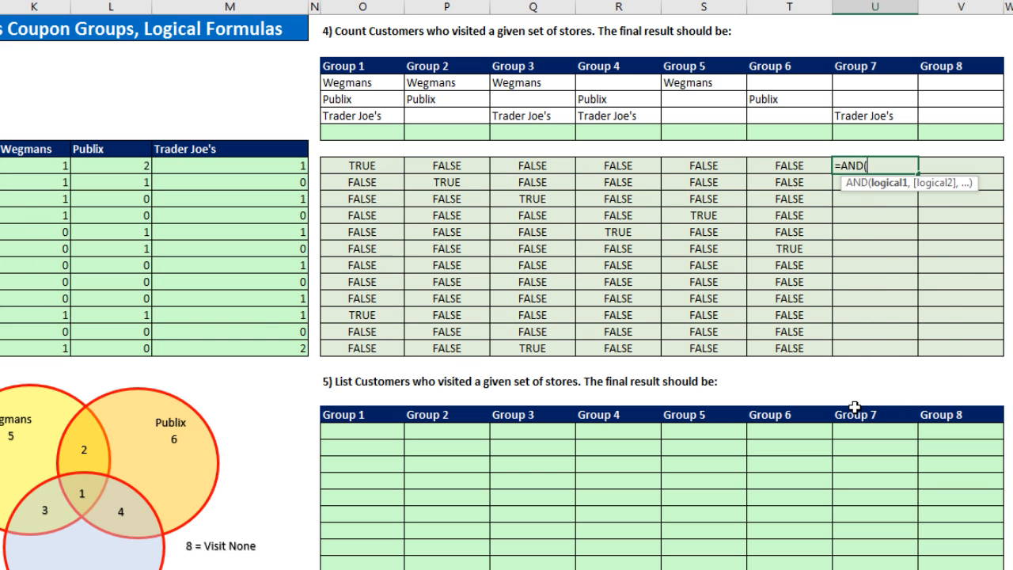
type("not")
key("Tab")
type("or")
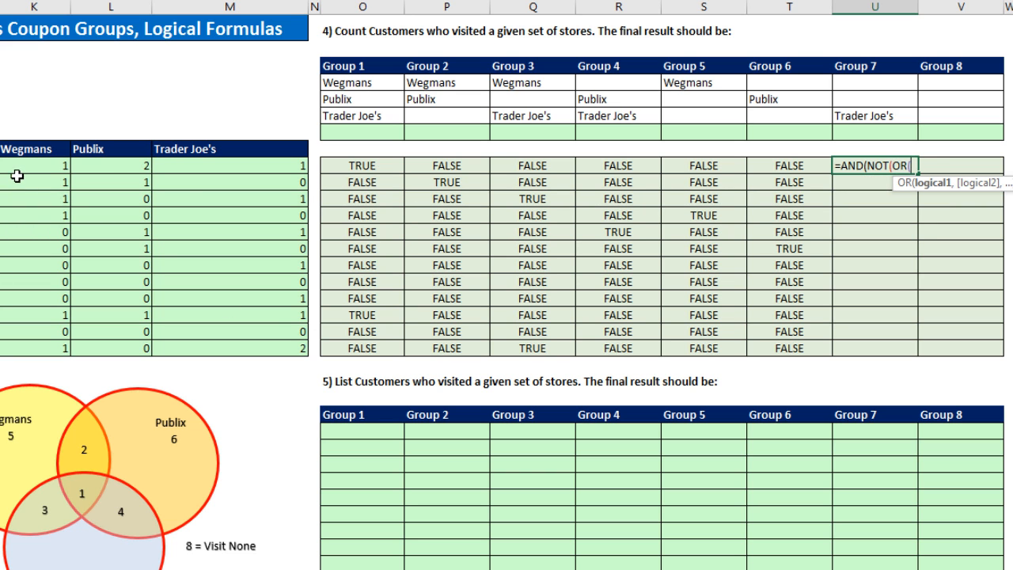
left_click_drag(14, 168, 127, 165)
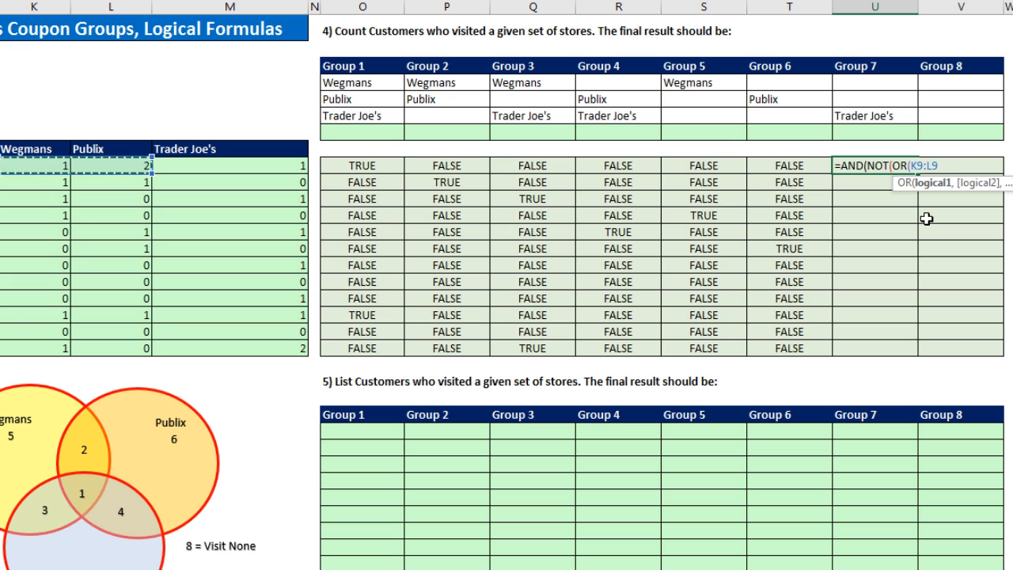
type("))")
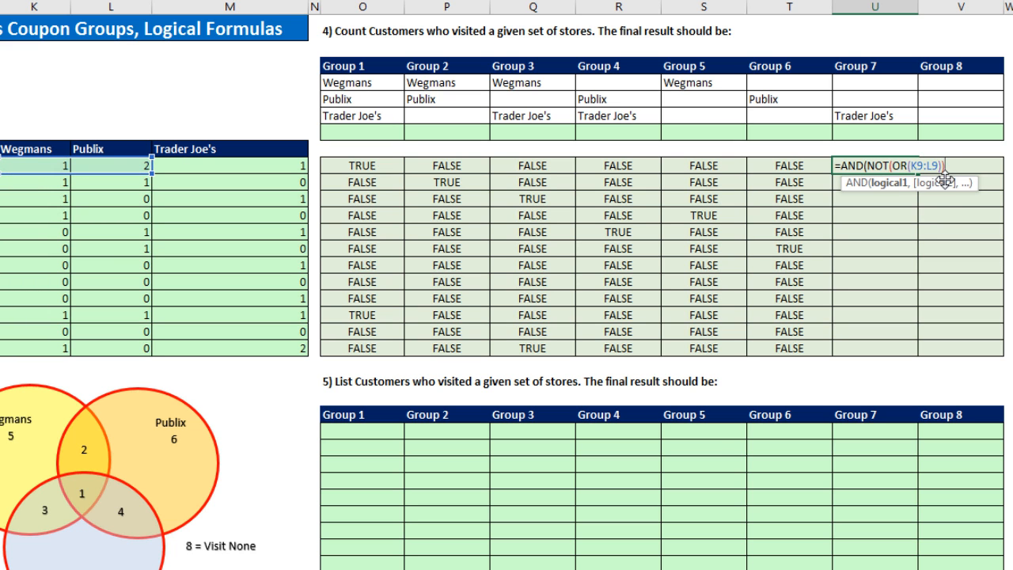
type(",")
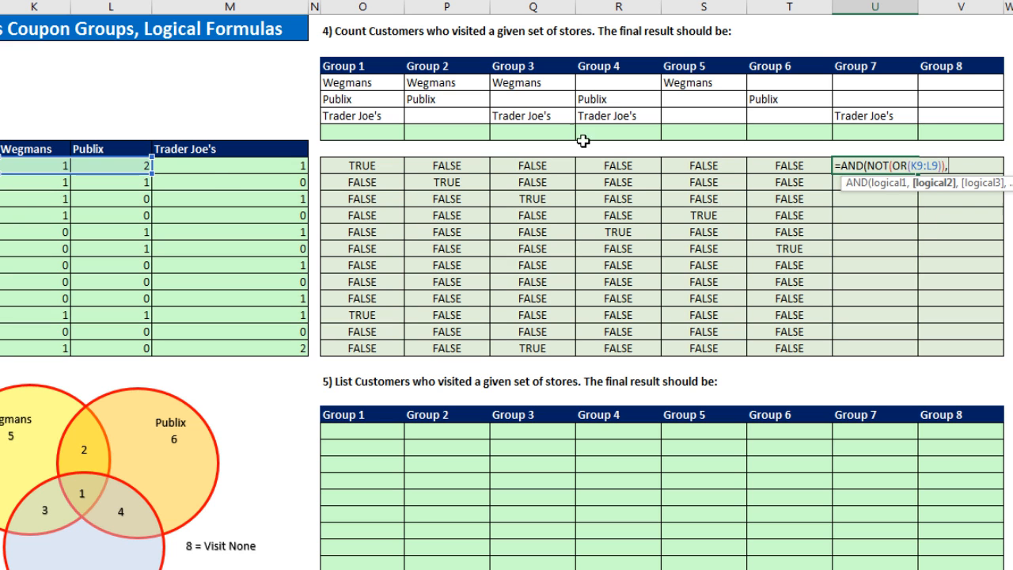
left_click(208, 168)
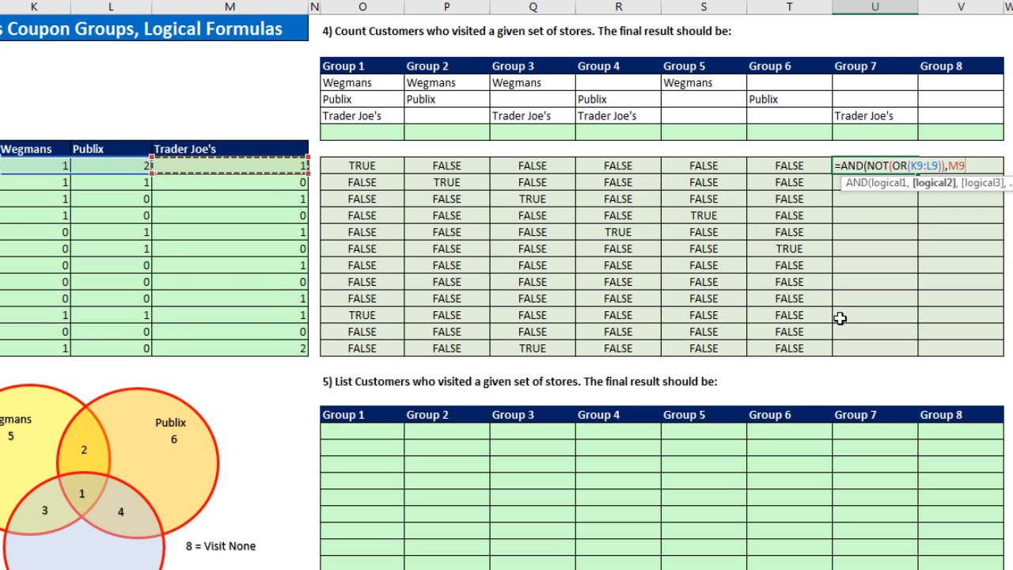
key("ctrl+Return")
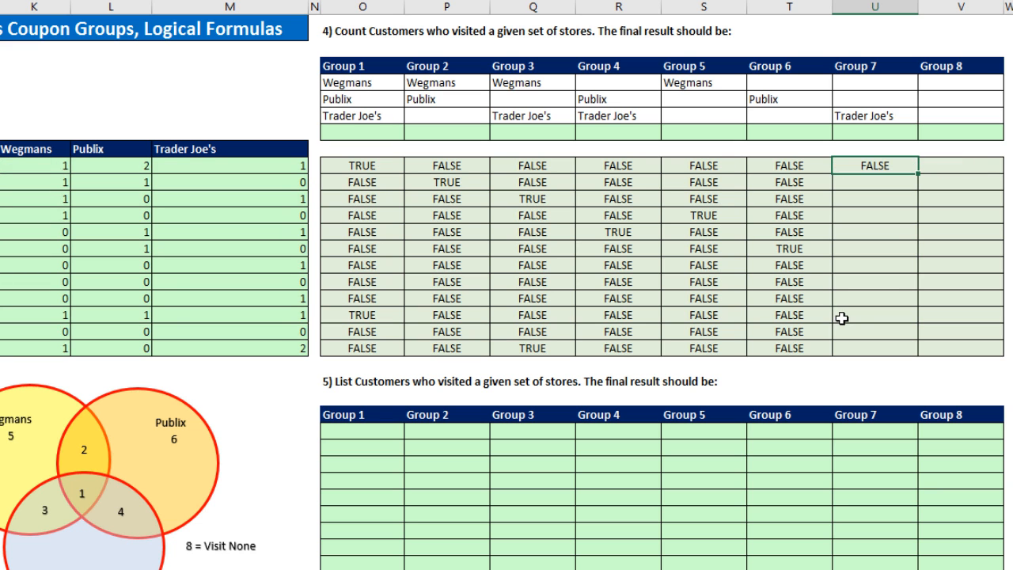
double_click(918, 173)
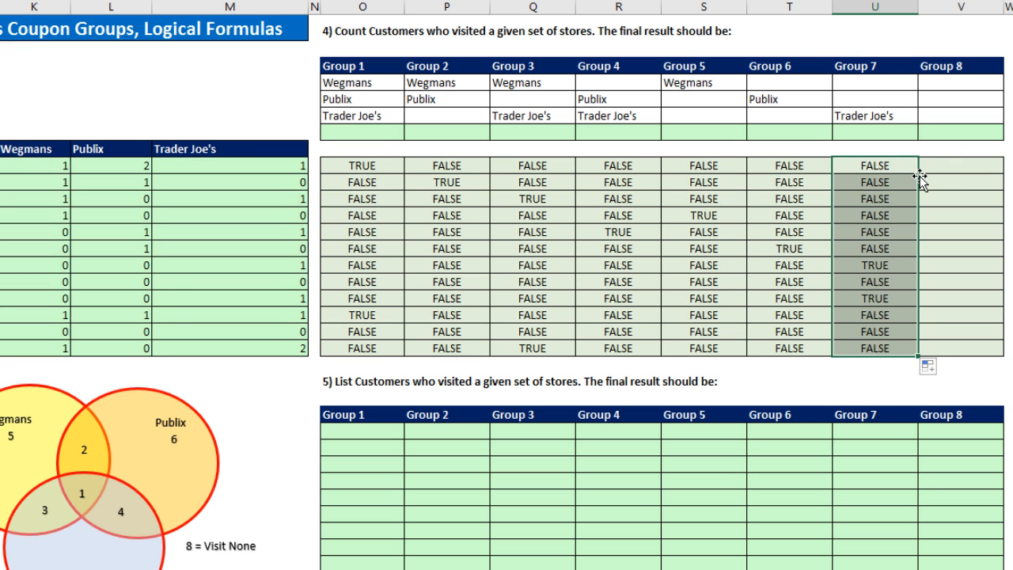
left_click(886, 264)
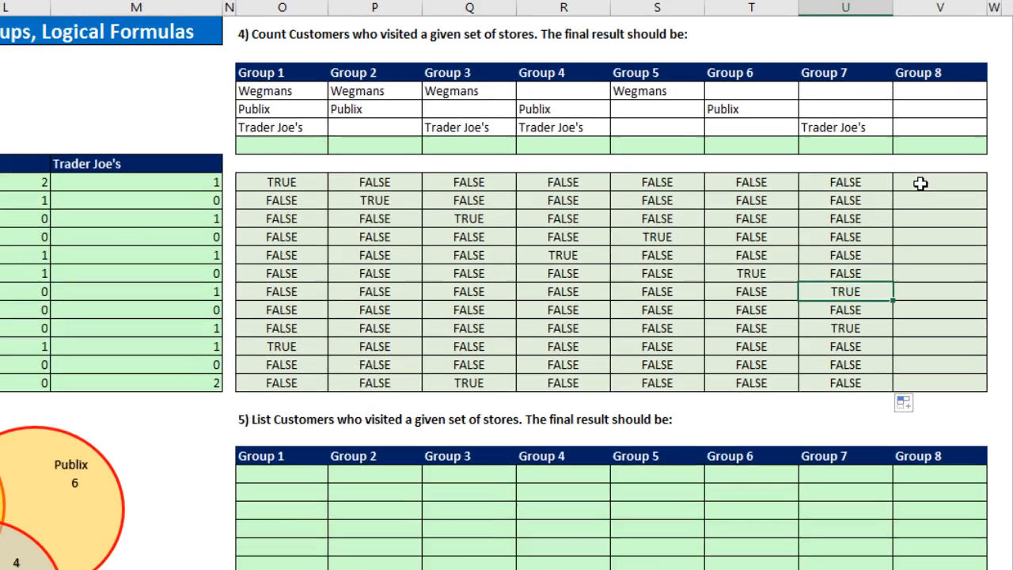
- Enter the Group 8 test =NOT(OR(K9:M9)) in V9 for customers who visited no store and copy it down to the last customer
left_click(949, 148)
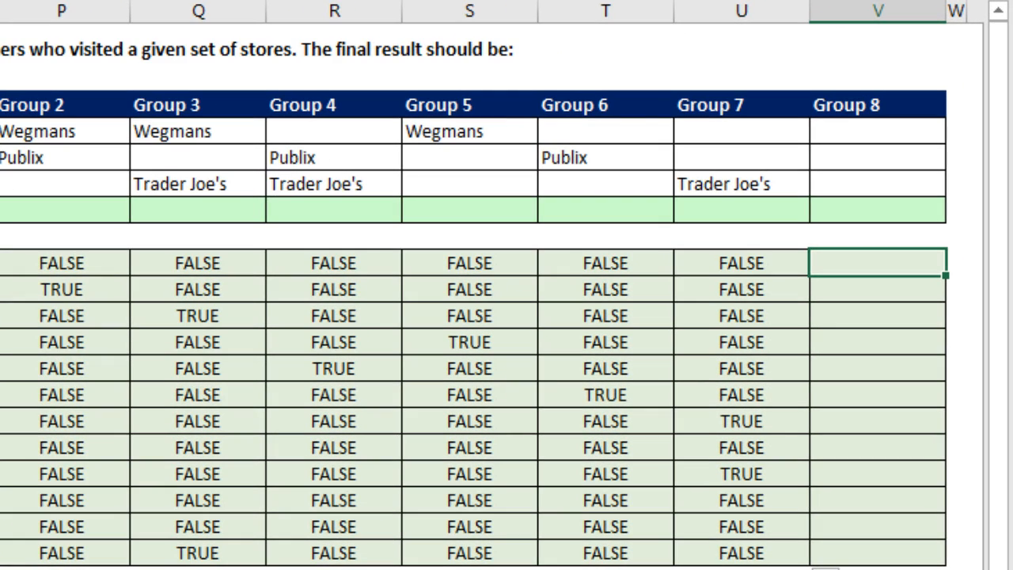
type("=not")
key("Tab")
type("o")
key("Tab")
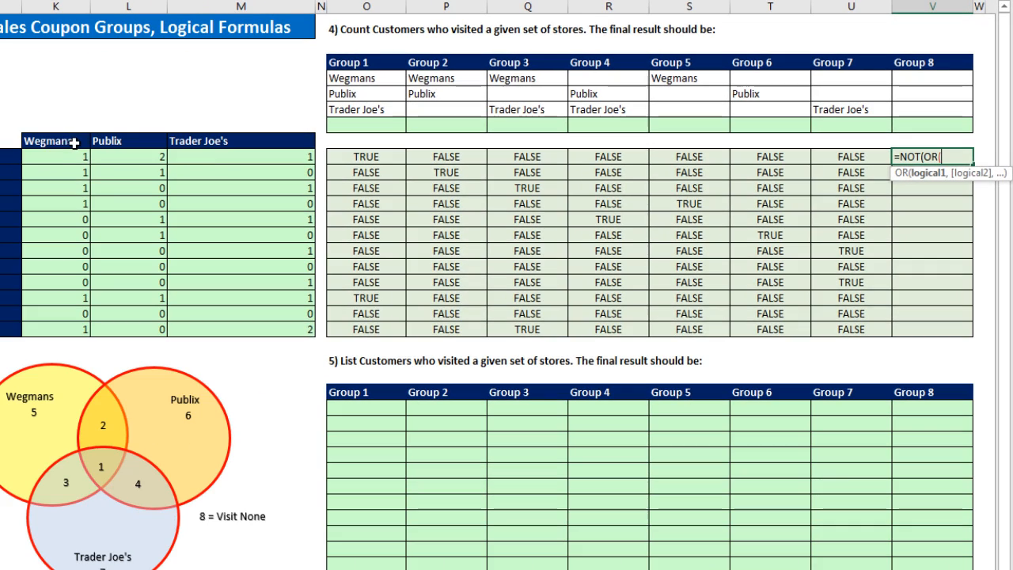
left_click_drag(61, 152, 237, 156)
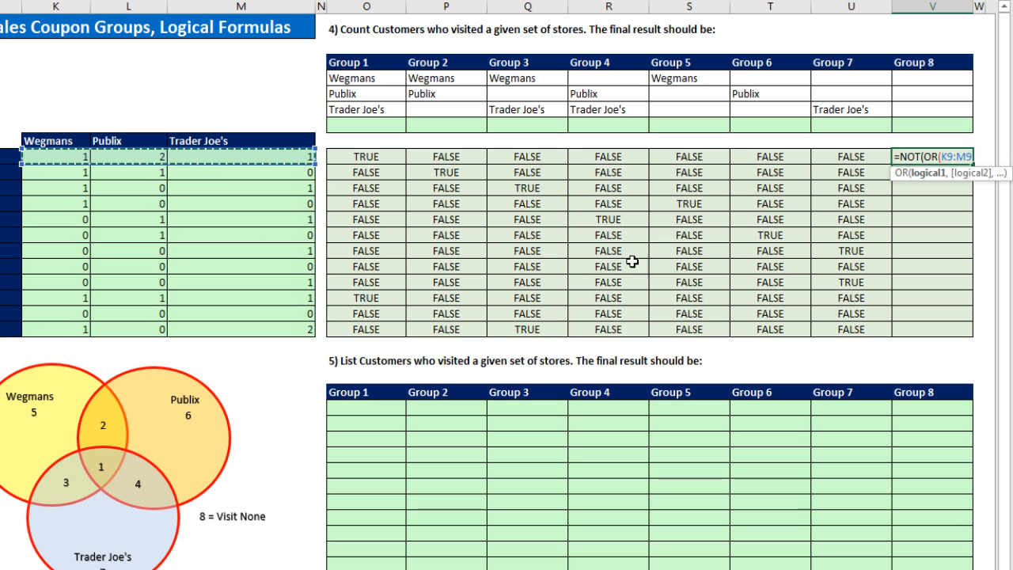
type("))")
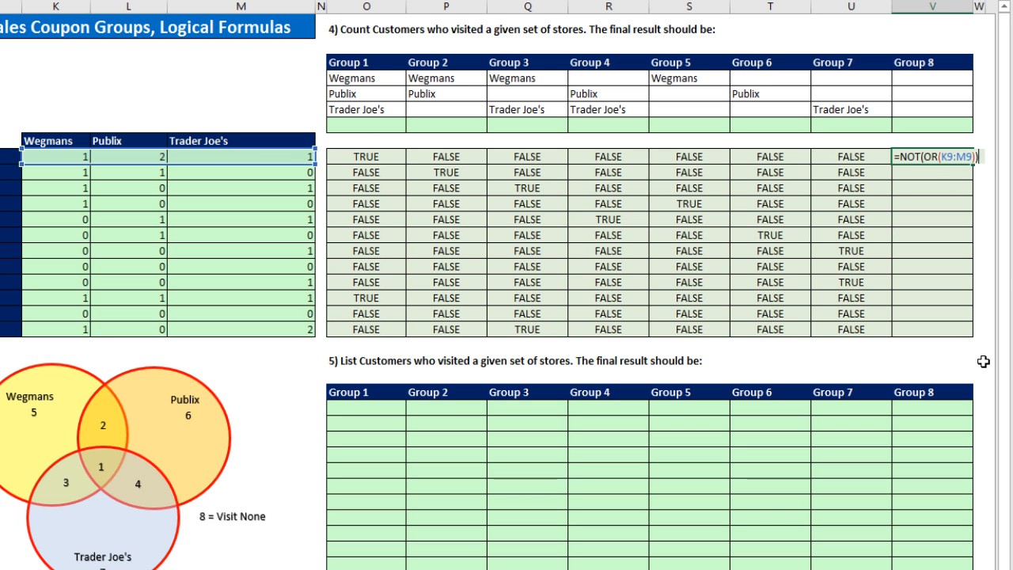
key("ctrl+Return")
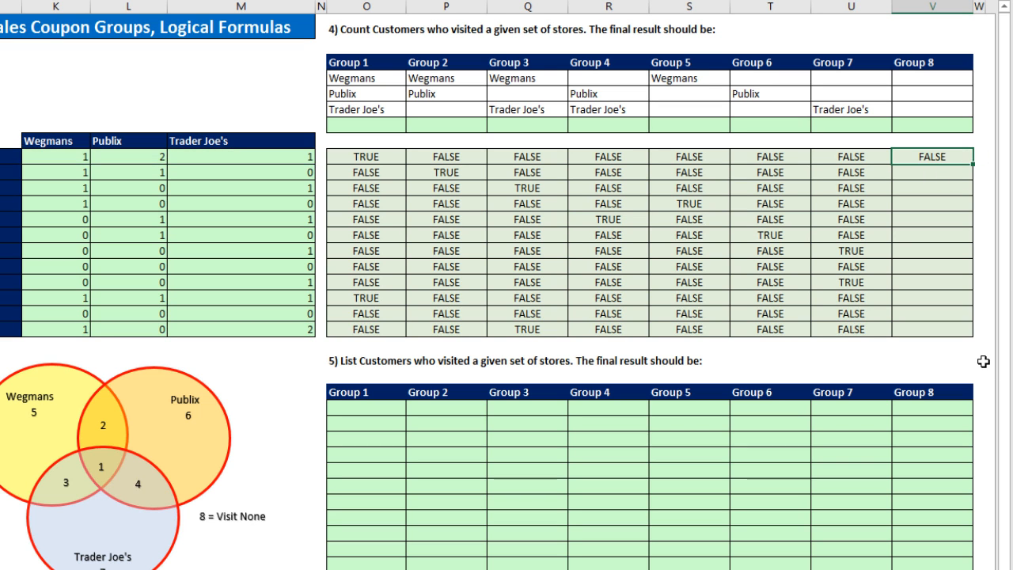
double_click(973, 164)
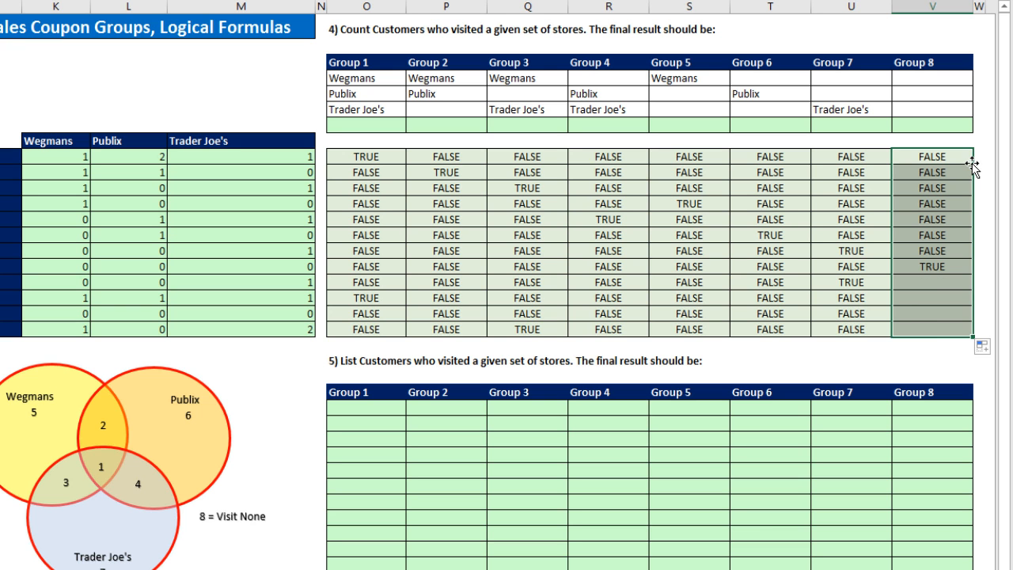
left_click(939, 271)
left_click(938, 313, "ctrl")
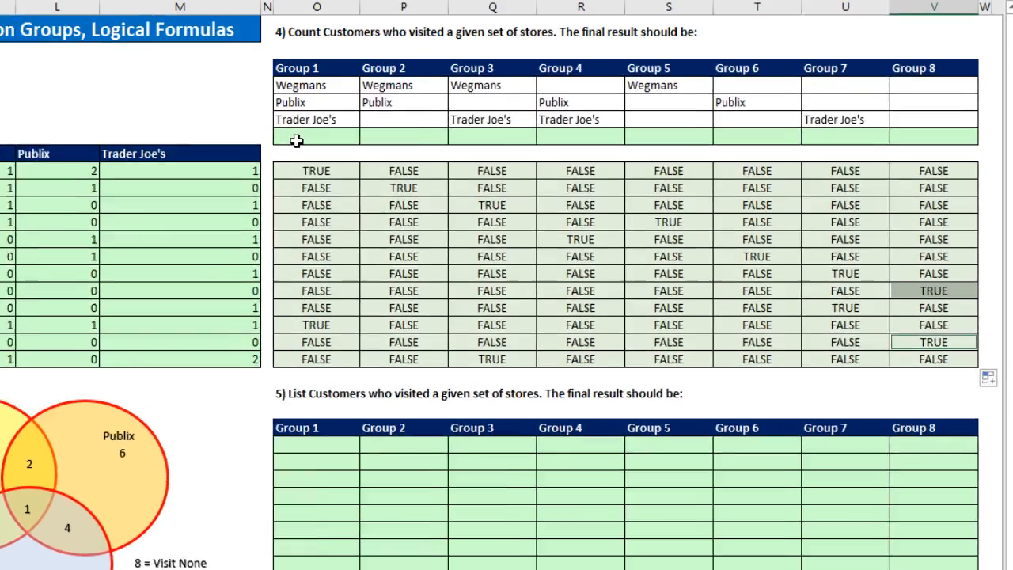
- Count the Group 1 customers in O7 with =COUNTIFS(O9:O20,TRUE)
left_click(404, 118)
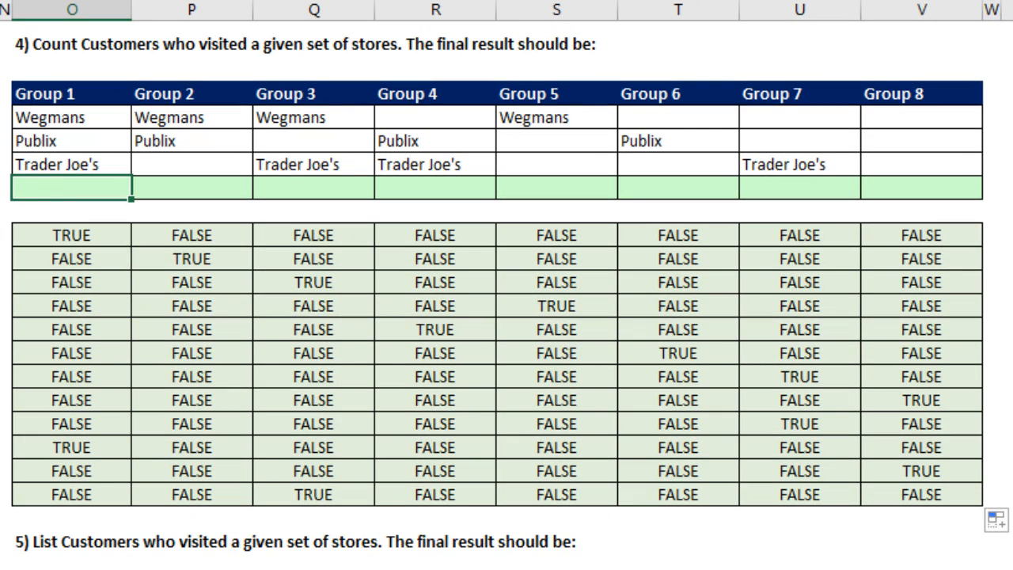
type("=count")
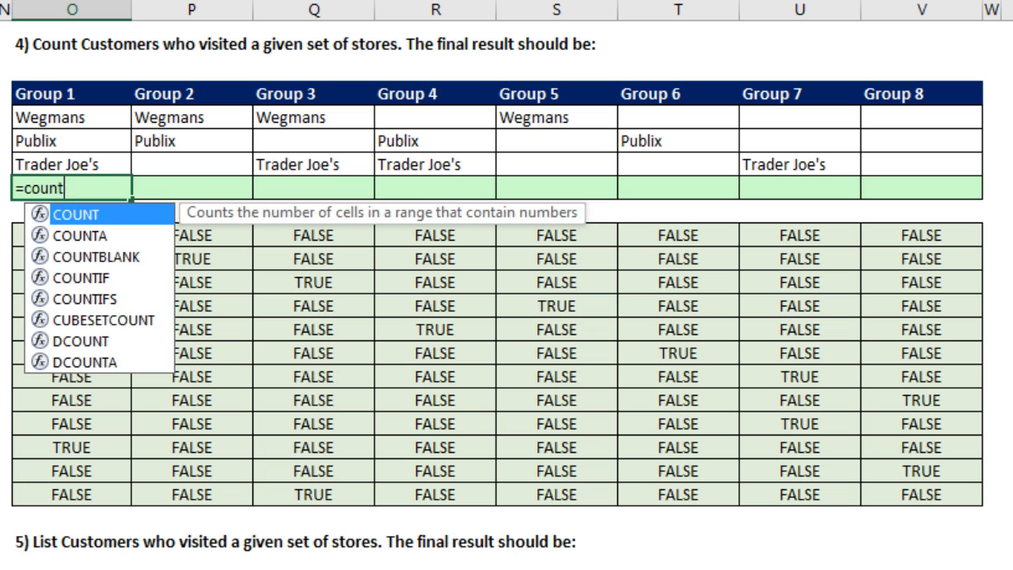
type("ifs")
key("Tab")
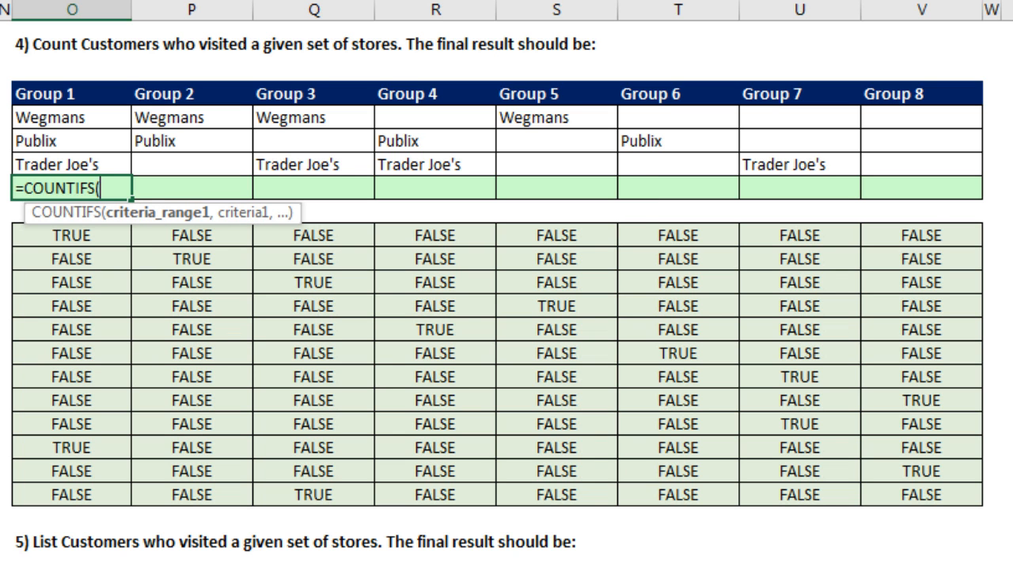
left_click_drag(18, 231, 81, 484)
type(",")
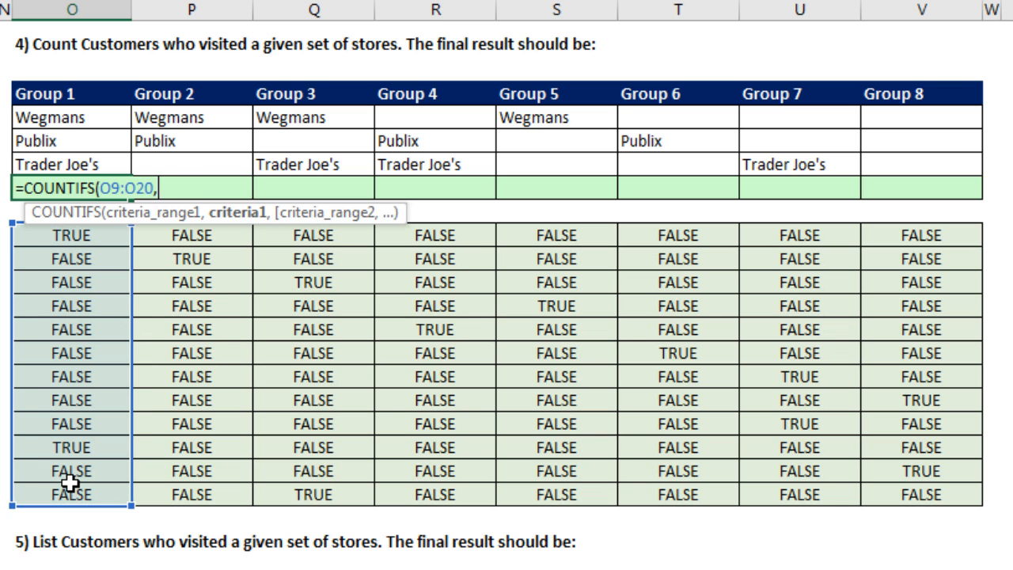
type("TRUE)")
key("ctrl+Return")
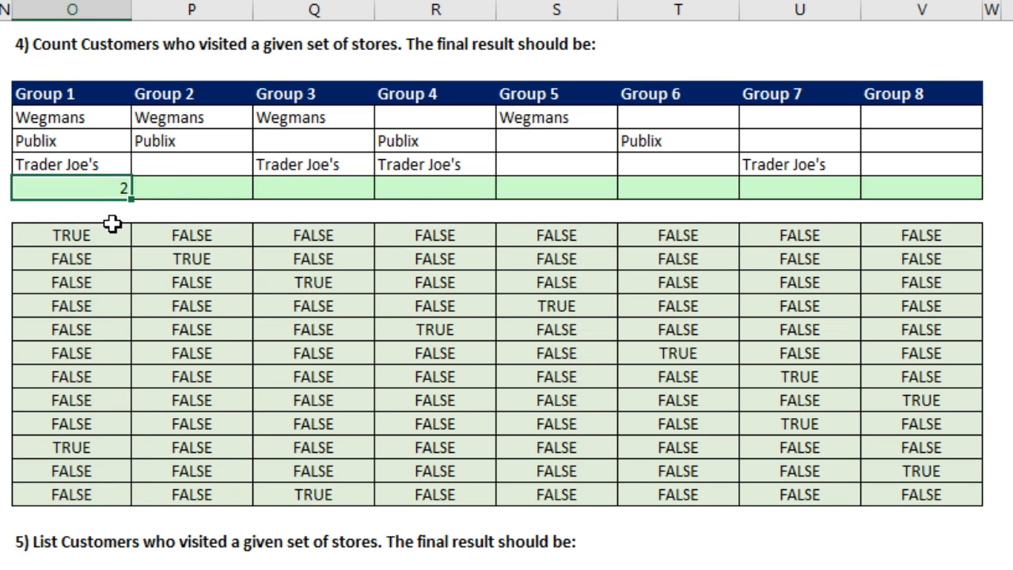
- Copy the COUNTIFS formula from O7 across to V7 for all eight groups and check the counts of Groups 1 to 4
left_click_drag(131, 197, 945, 172)
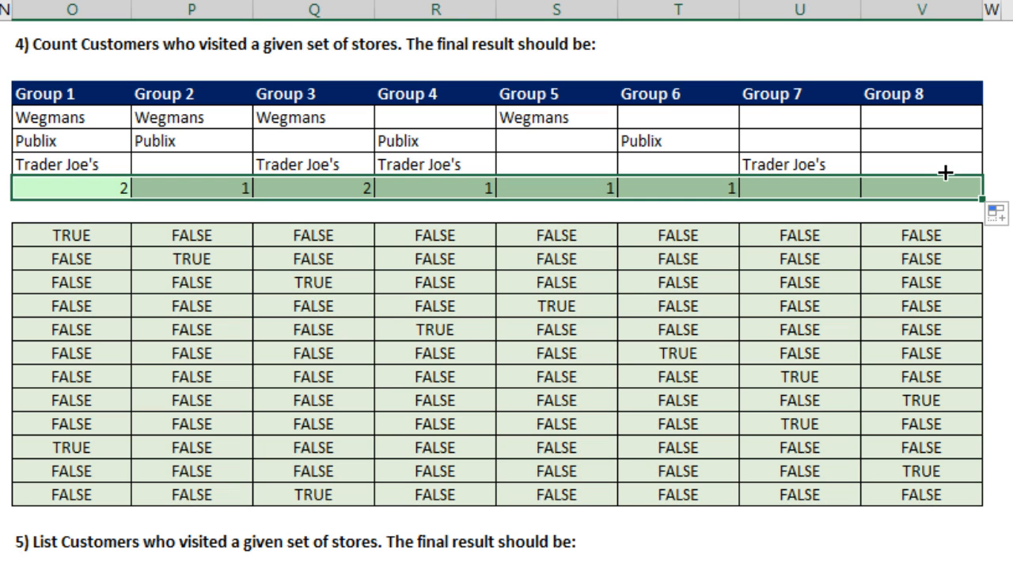
left_click(101, 185)
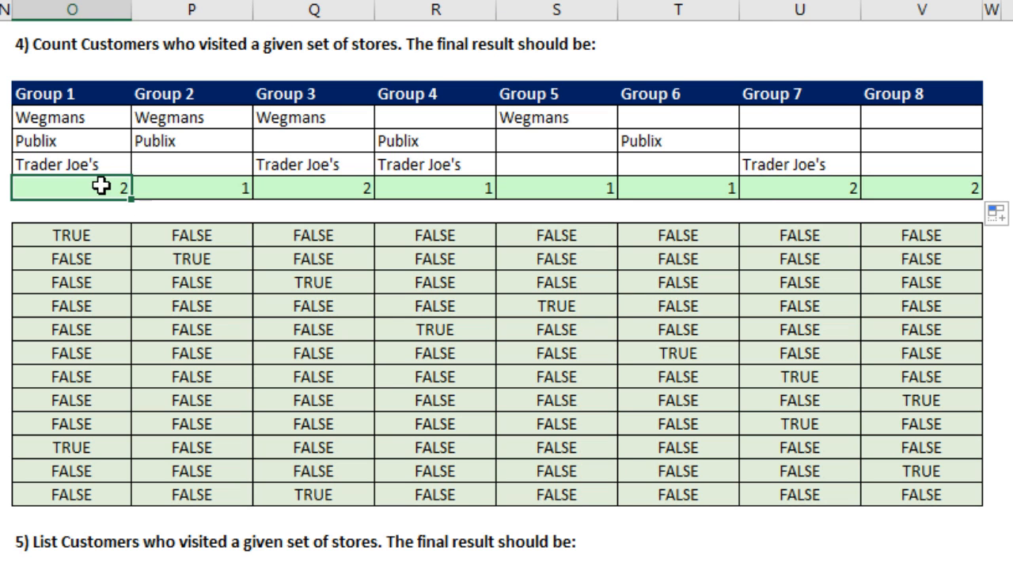
left_click(181, 188)
left_click(311, 182)
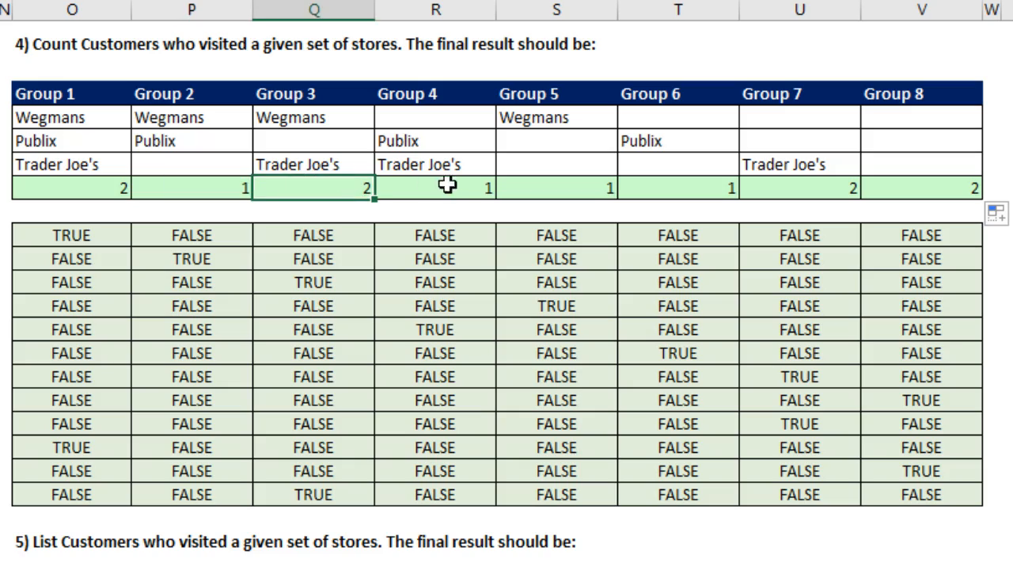
left_click(430, 184)
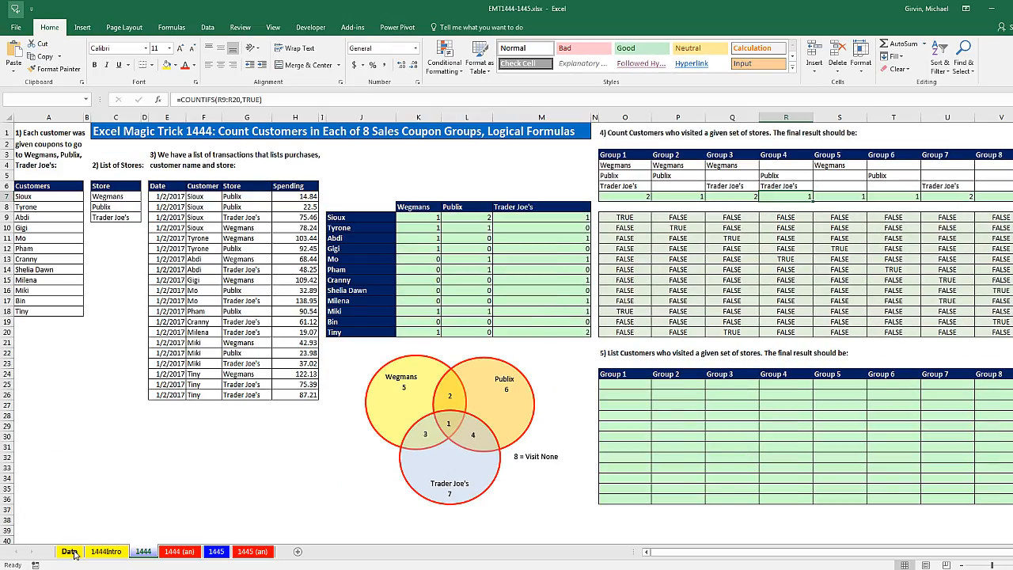
- On the Data sheet, examine the first customer's Wegmans COUNTIFS formula, the Group 1 AND test and the Group 1 customer count formula
left_click(74, 554)
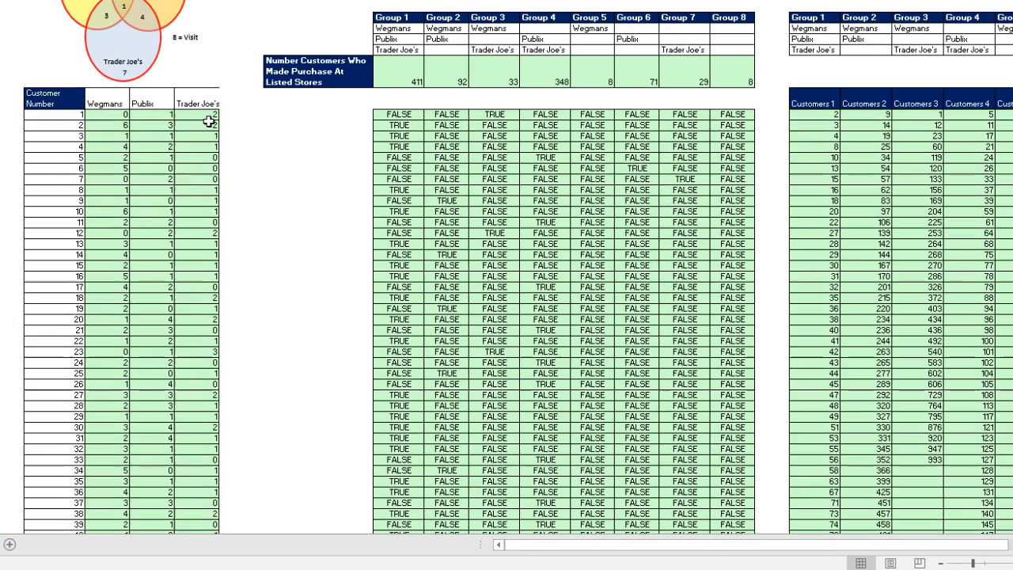
double_click(367, 248)
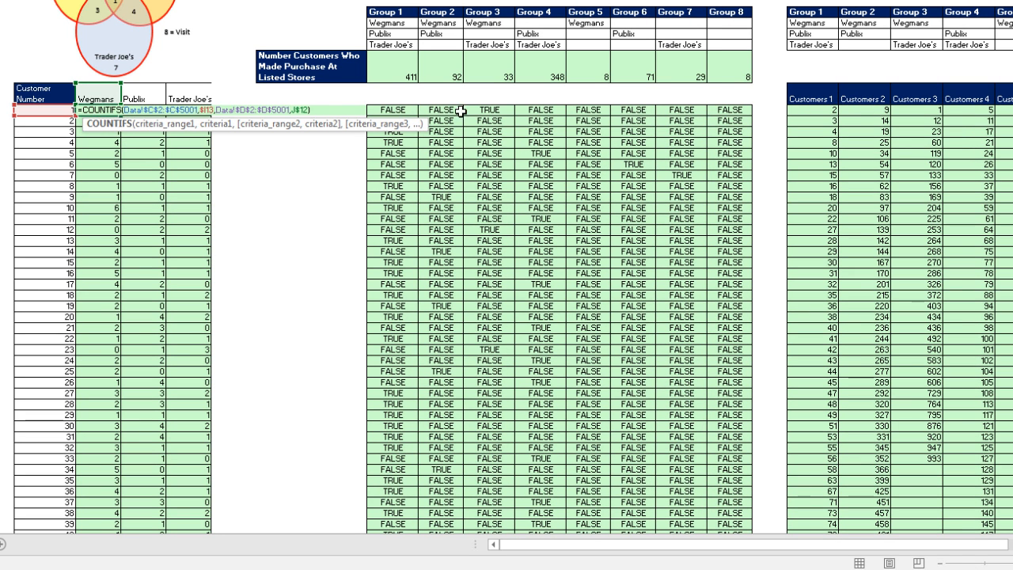
left_click(400, 111)
double_click(400, 111)
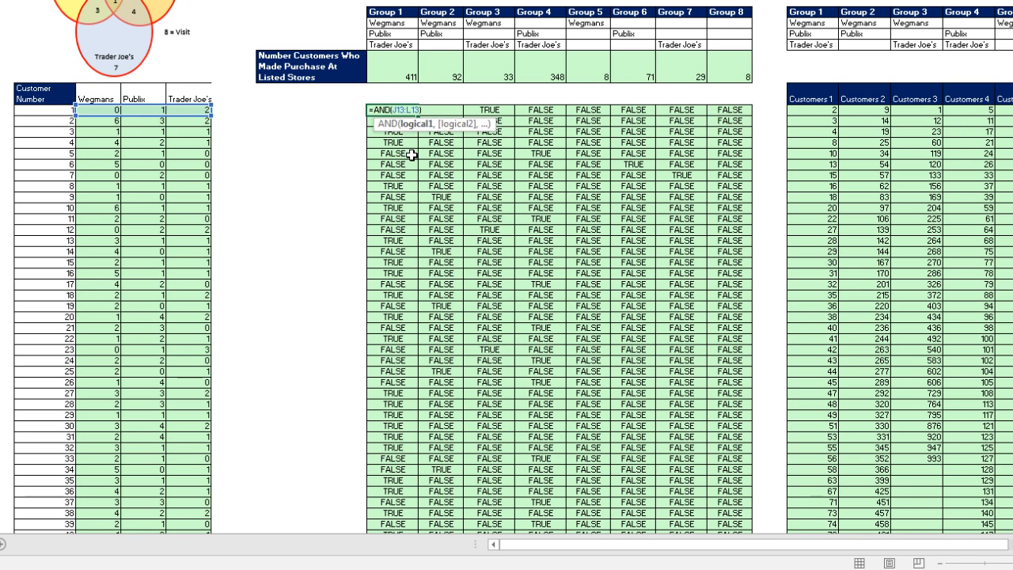
key("Escape")
double_click(398, 66)
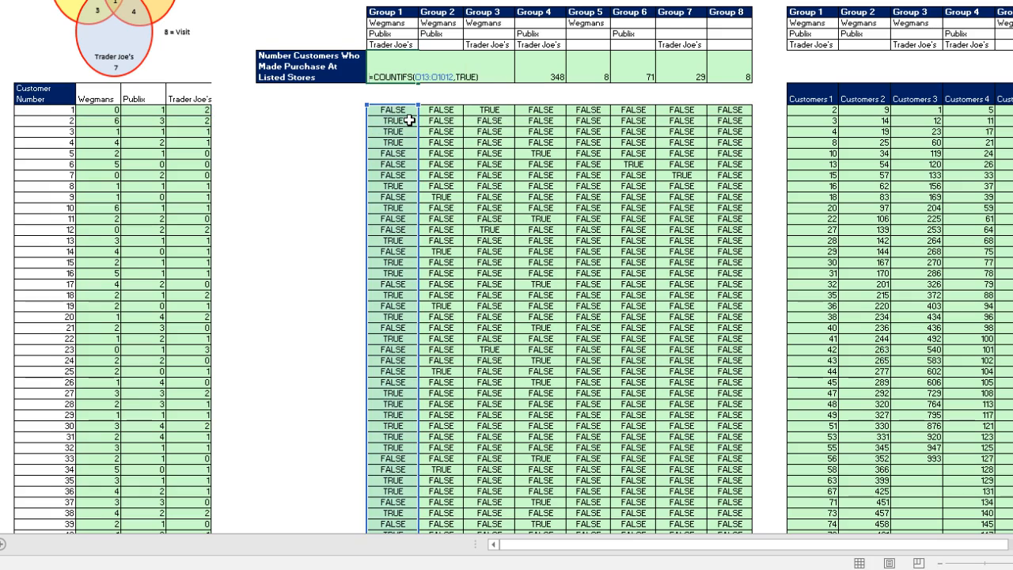
- Return to the 1444 sheet and examine the Group 1 TRUE results against the first Group 1 cell of the customer list area
key("Escape")
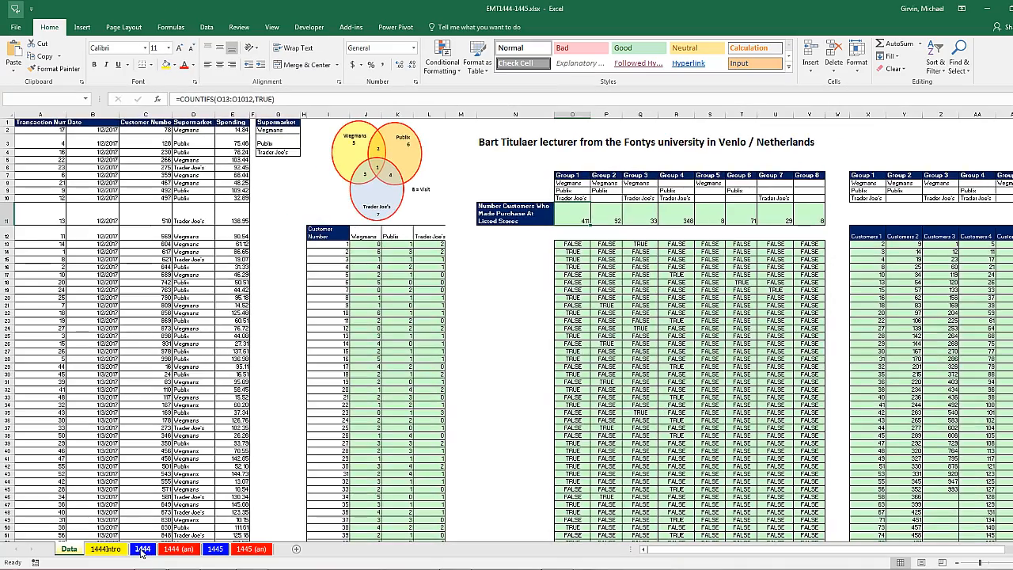
left_click(141, 549)
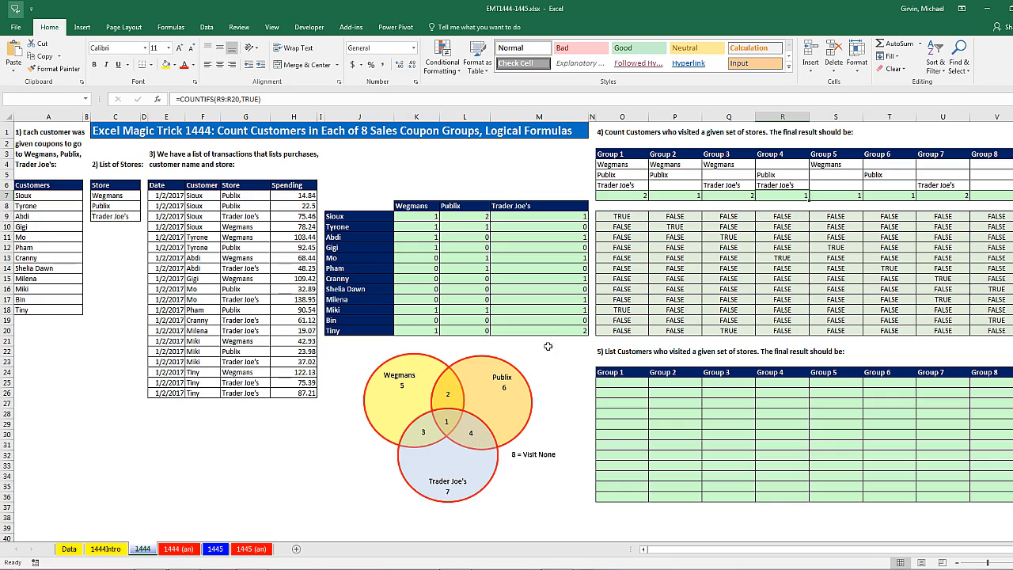
left_click(612, 383)
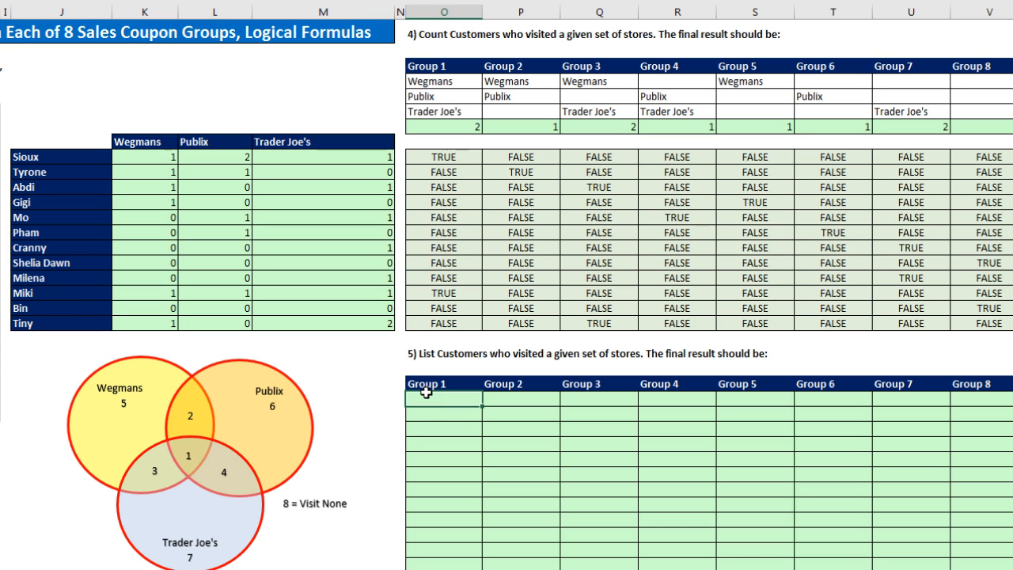
left_click(438, 162)
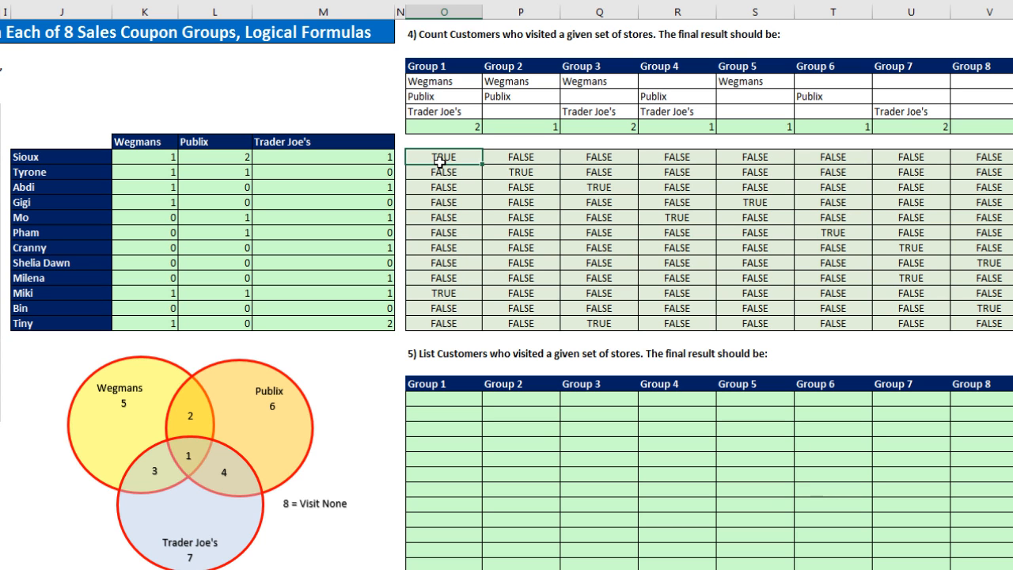
left_click(440, 295, "ctrl")
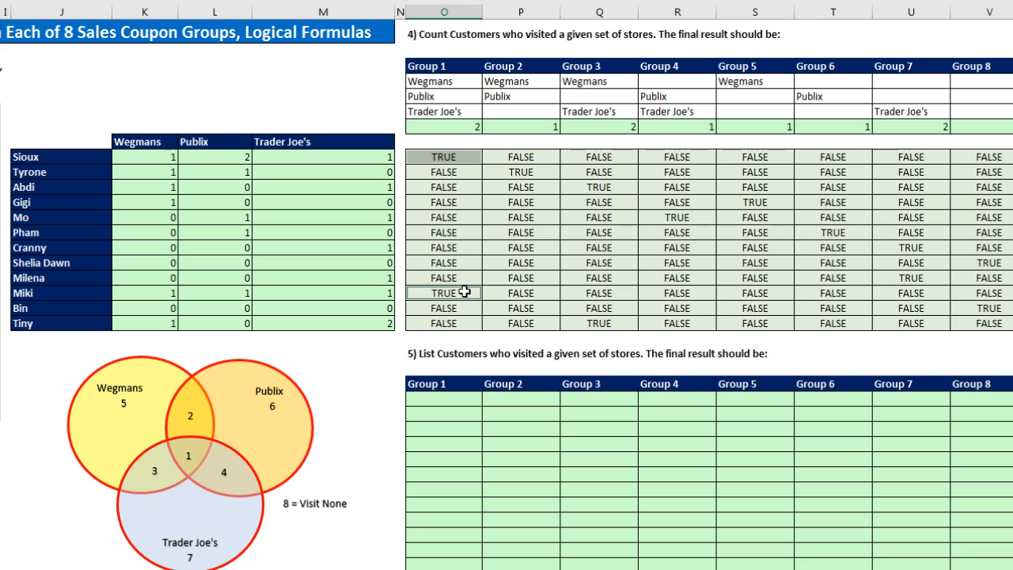
left_click(432, 399)
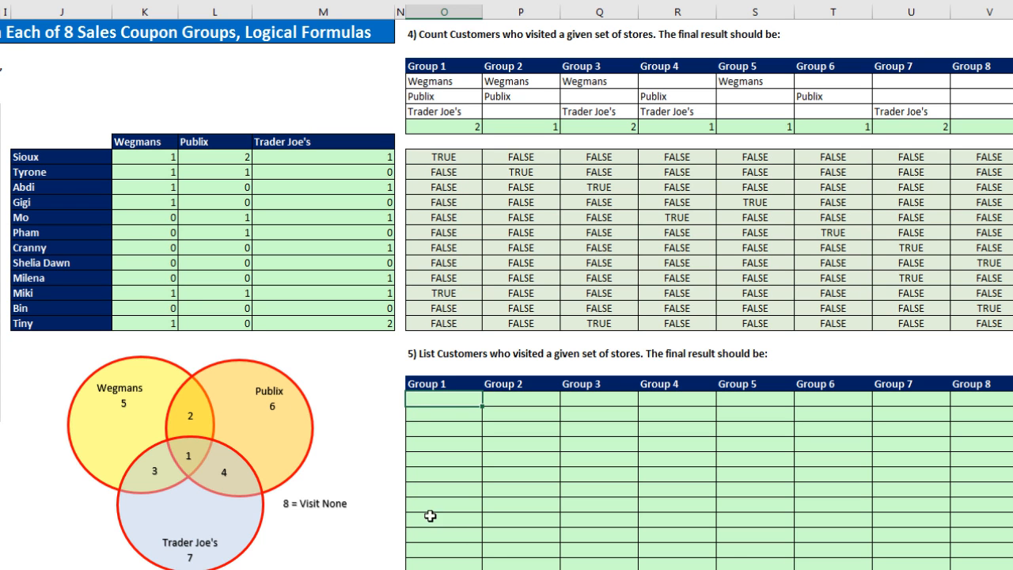
- Compare the customer names in J9:J20 with the Group 1 TRUE rows to identify the names to extract
left_click_drag(42, 157, 71, 319)
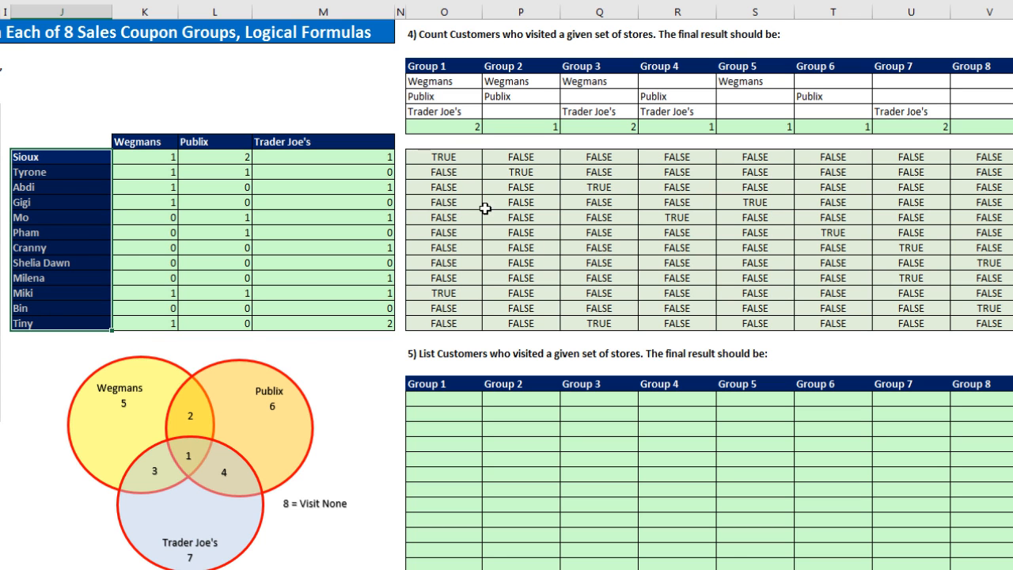
left_click(455, 158)
left_click(453, 293, "ctrl")
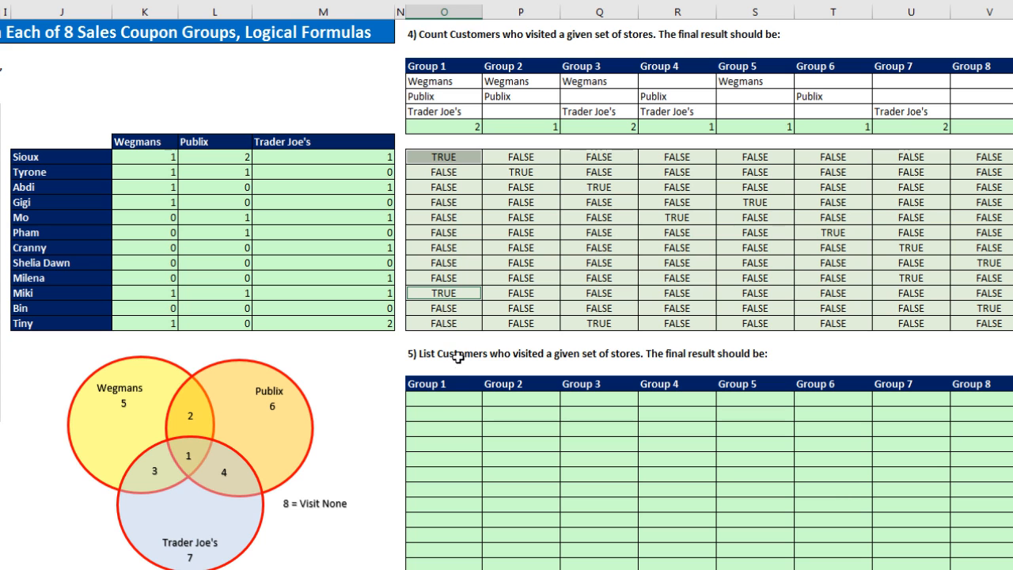
left_click(443, 399)
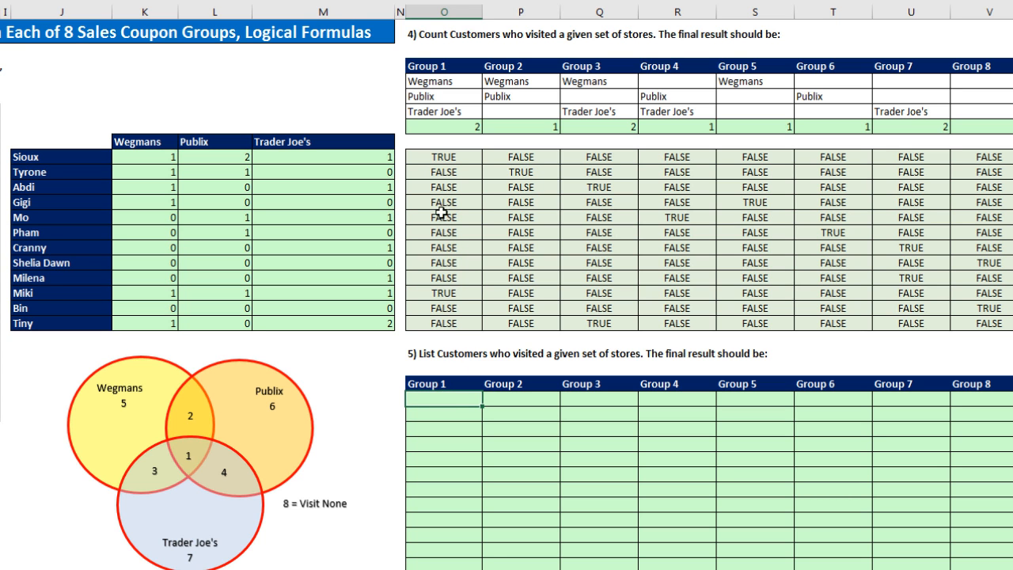
left_click(35, 156)
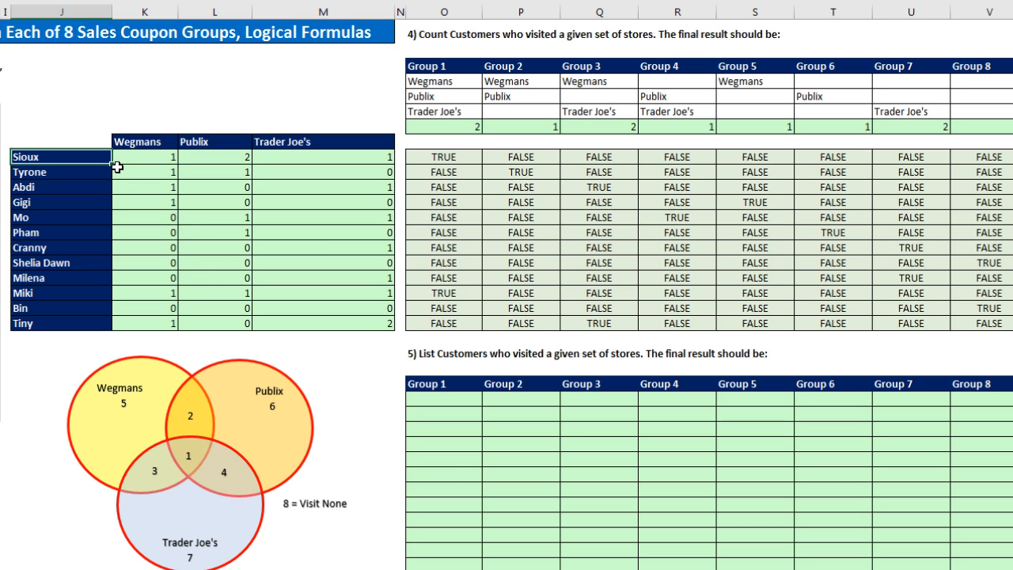
left_click(56, 296, "ctrl")
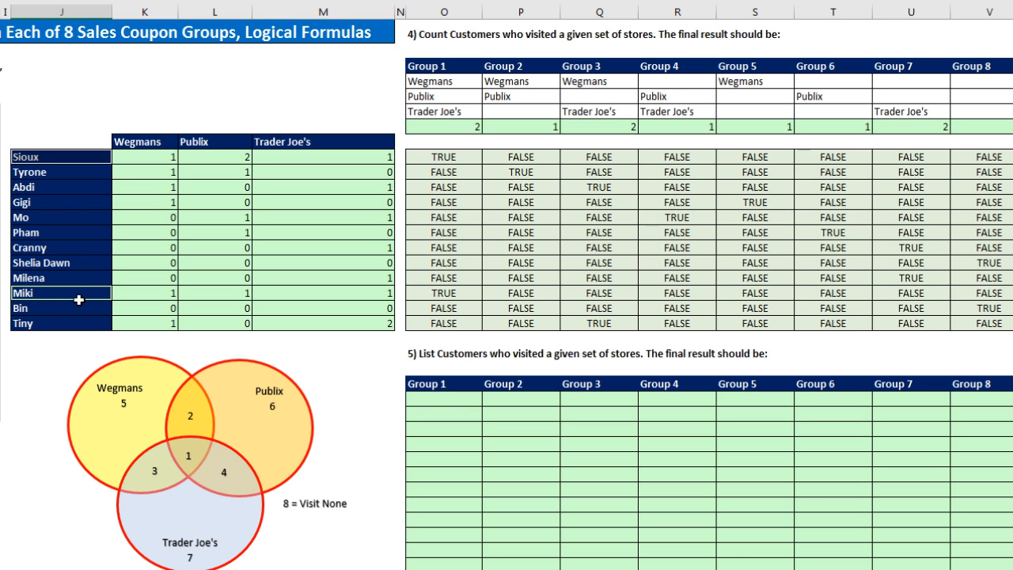
- Start the Group 1 list formula in O25 with =(ROW(J9:J20)), evaluate its row number array and restore the formula
left_click(433, 401)
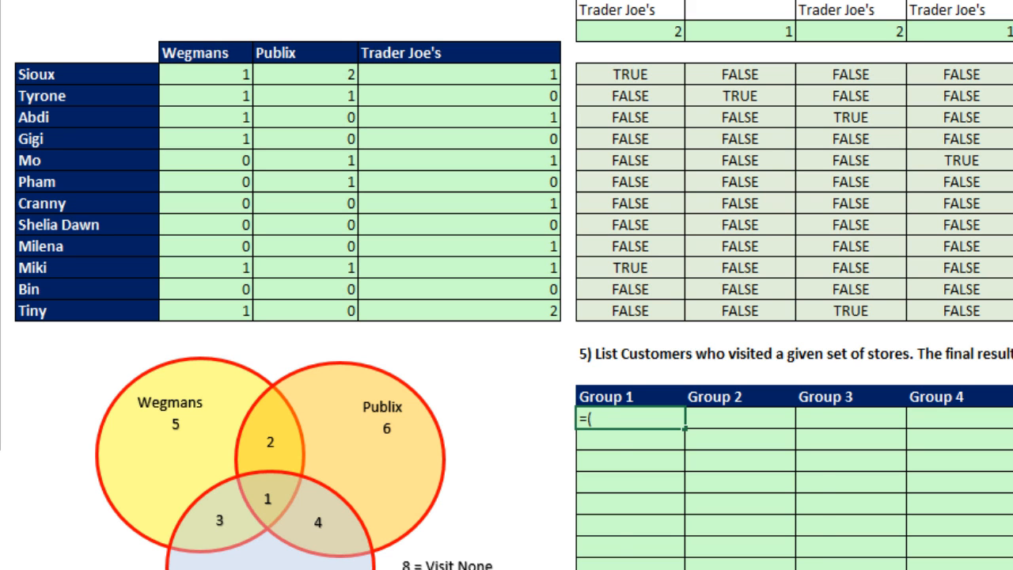
type("ROW")
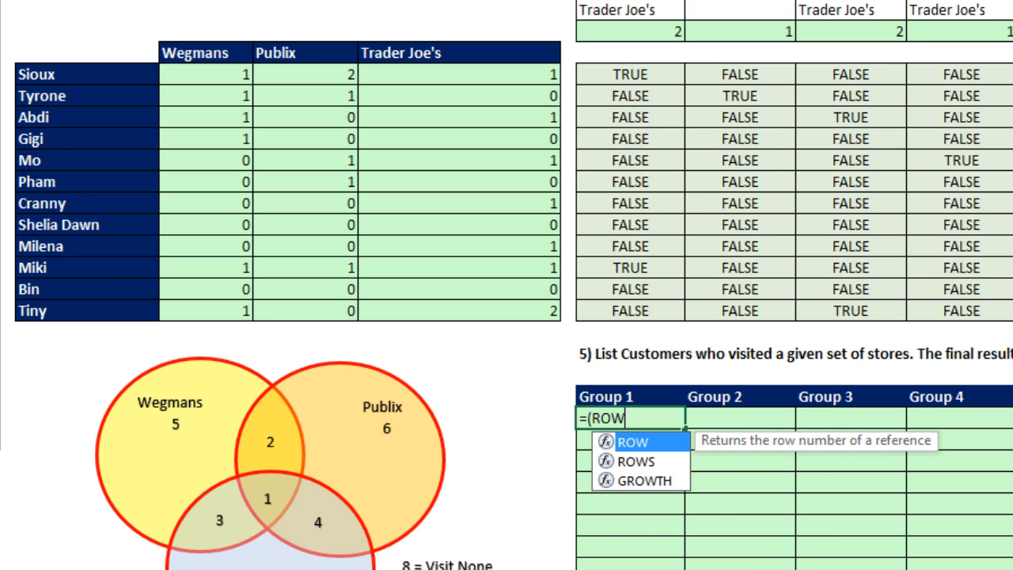
type("(")
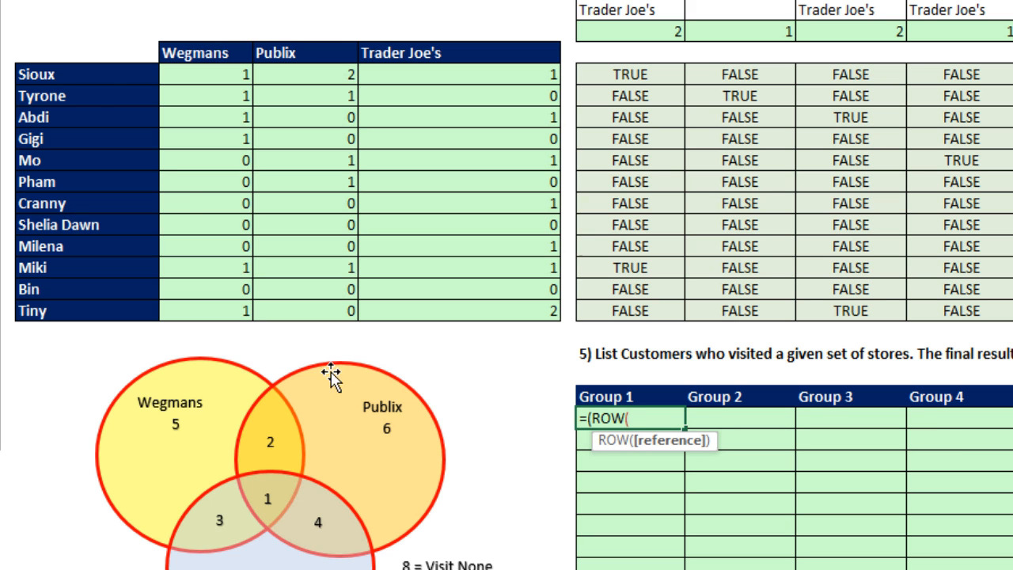
left_click_drag(80, 76, 81, 312)
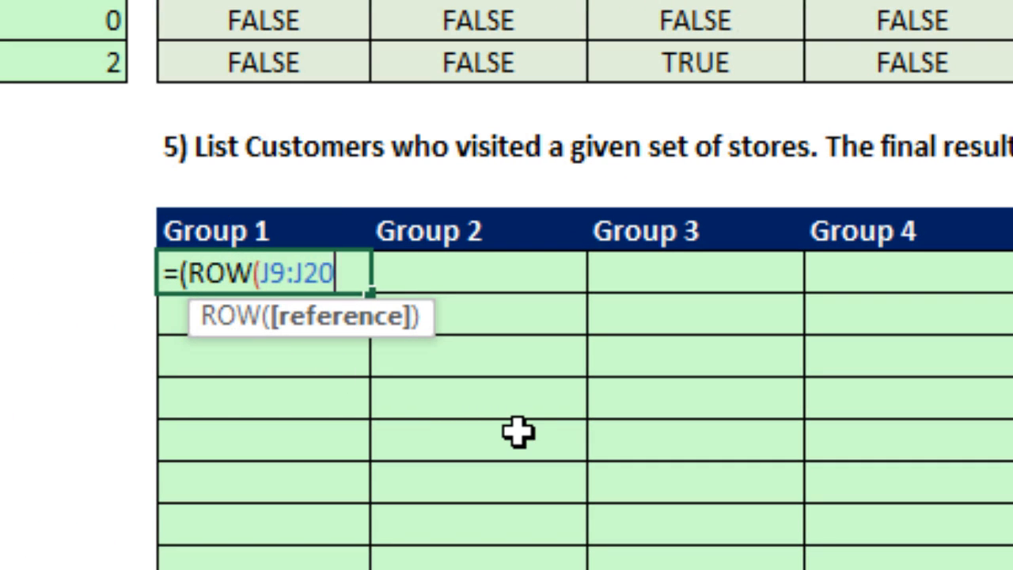
type("))")
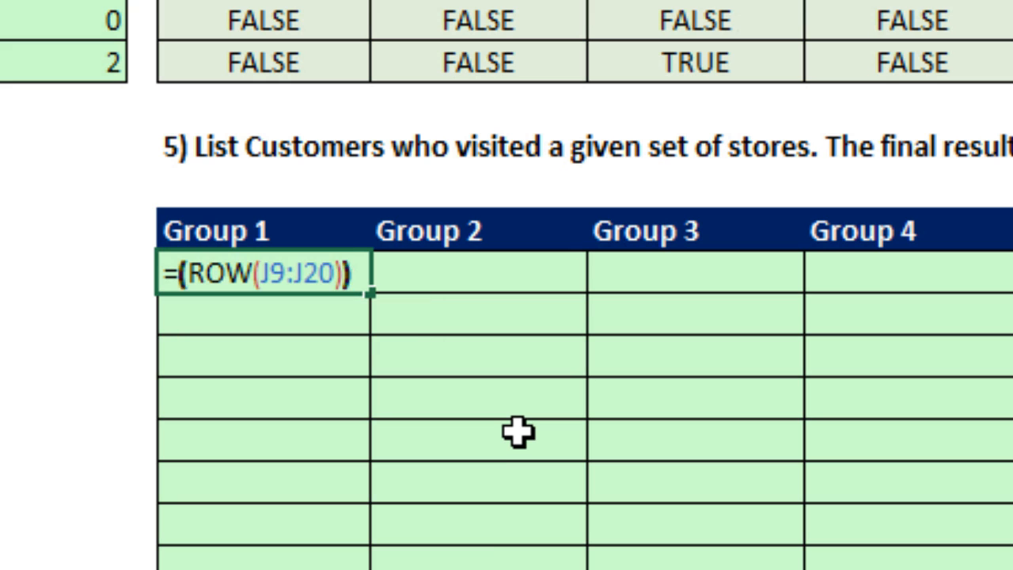
key("F9")
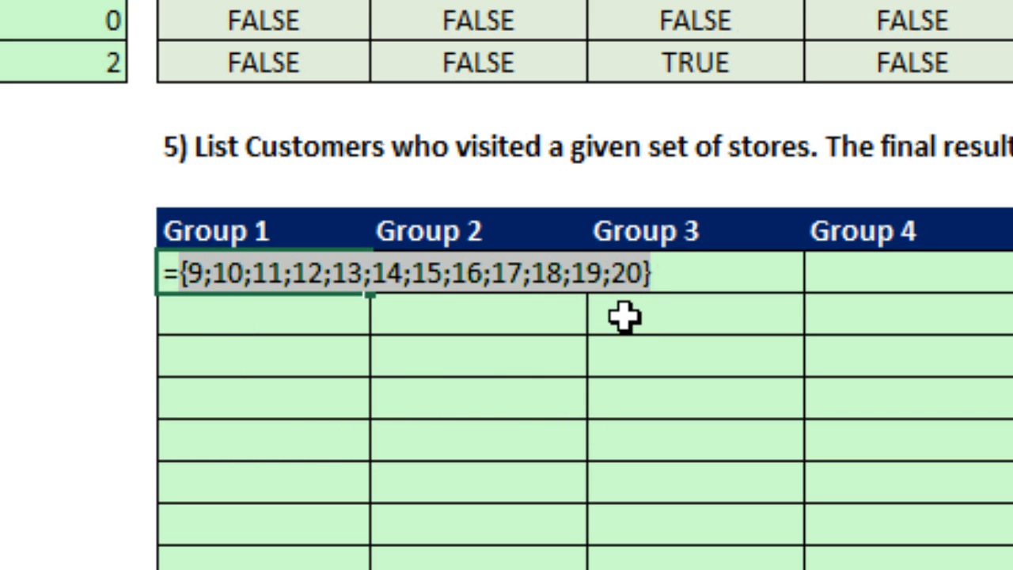
key("ctrl+z")
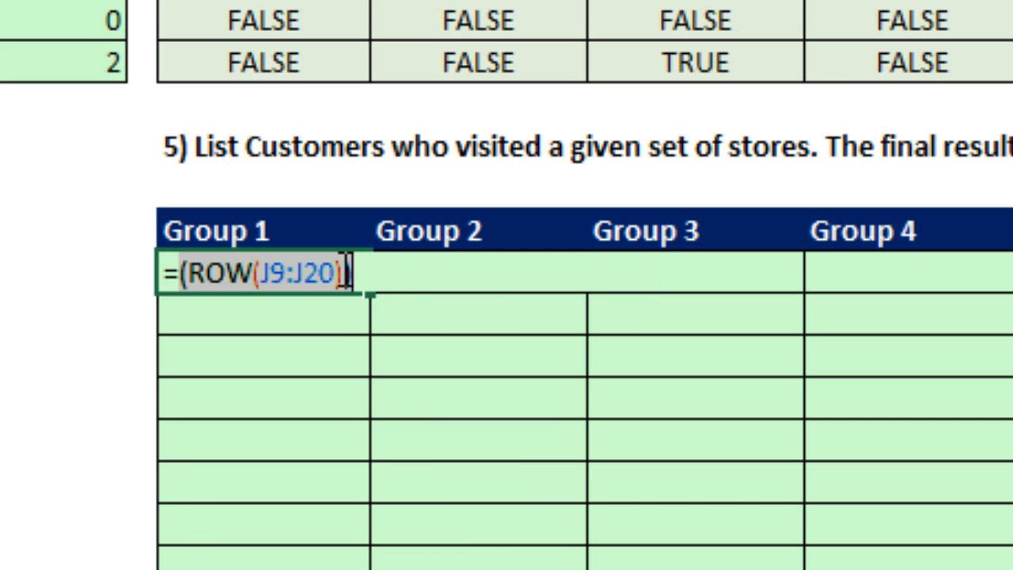
- Subtract ROW($J$9) inside the O25 formula's parentheses and lock the first ROW range as $J$9:$J$20
left_click(345, 272)
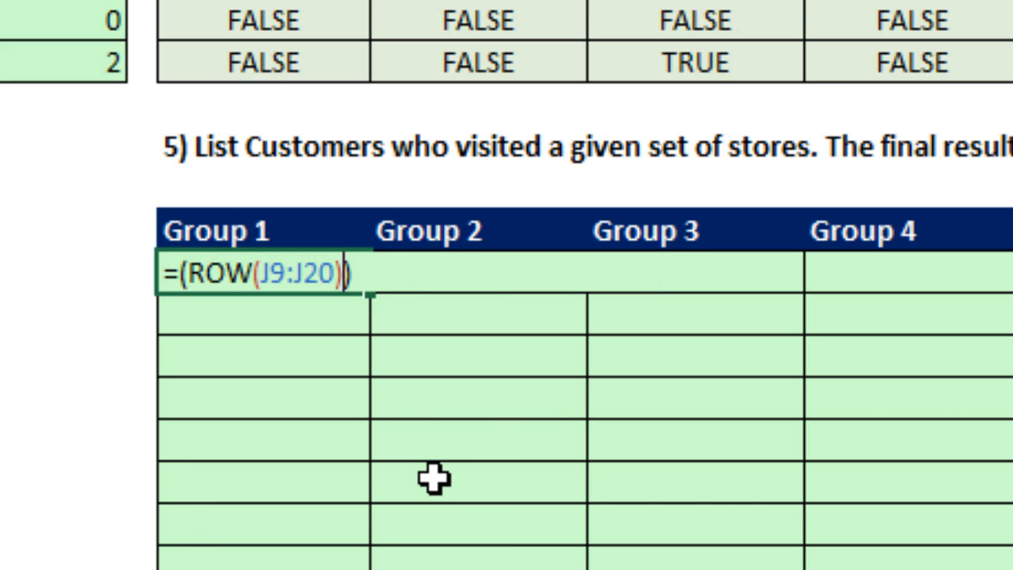
type("-row(")
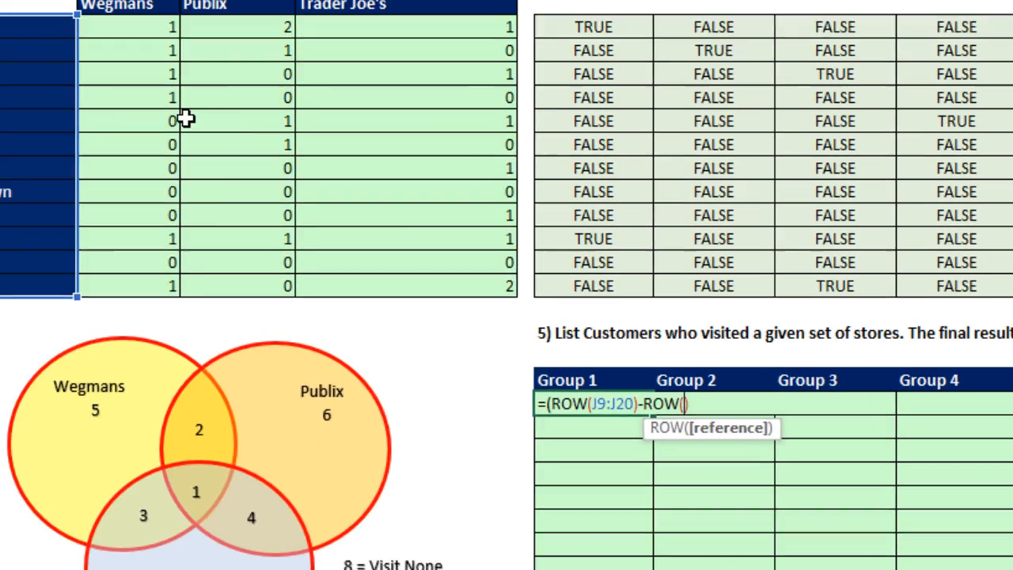
left_click(106, 76)
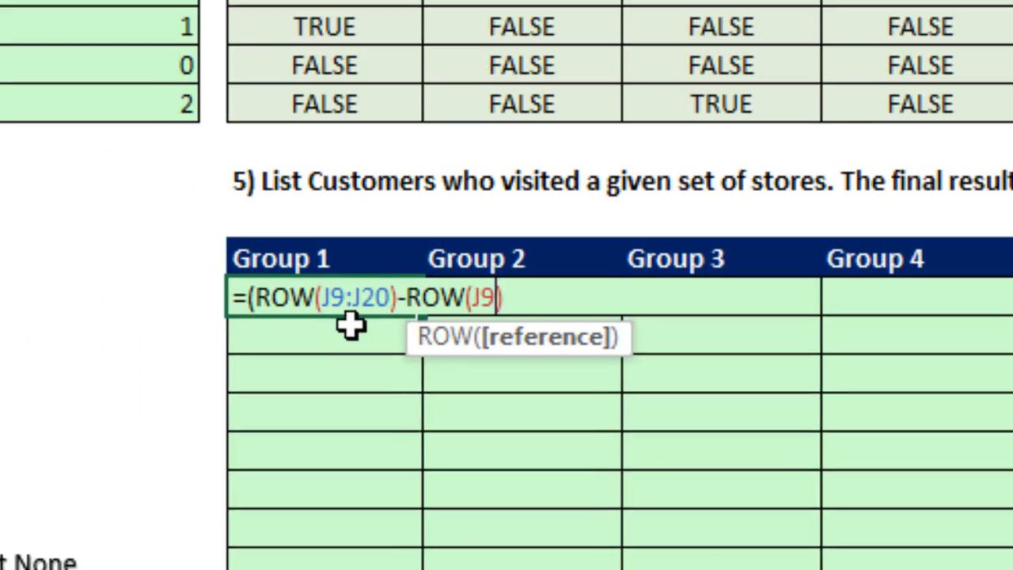
key("F4")
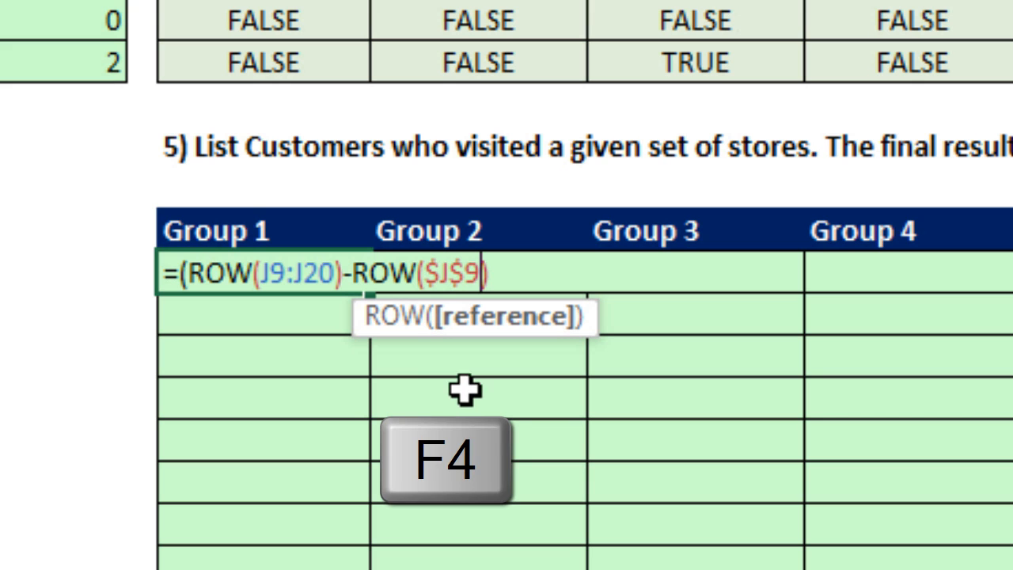
type(")")
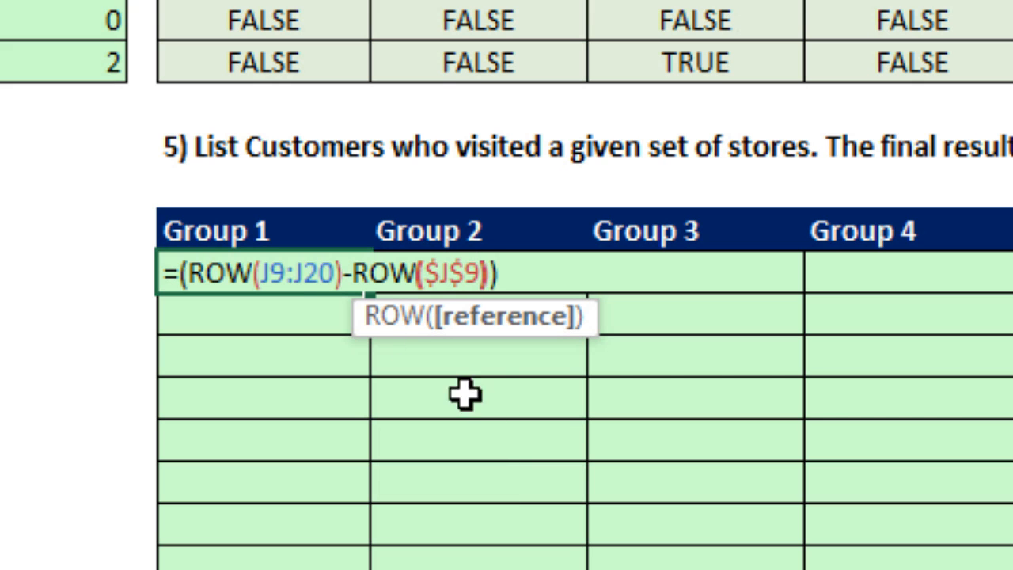
left_click(297, 282)
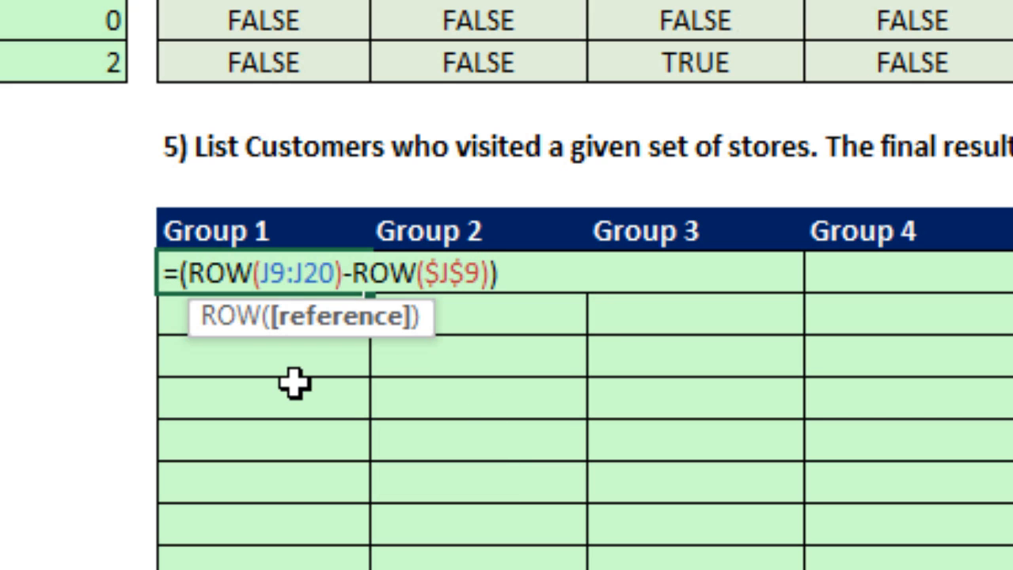
left_click(316, 349)
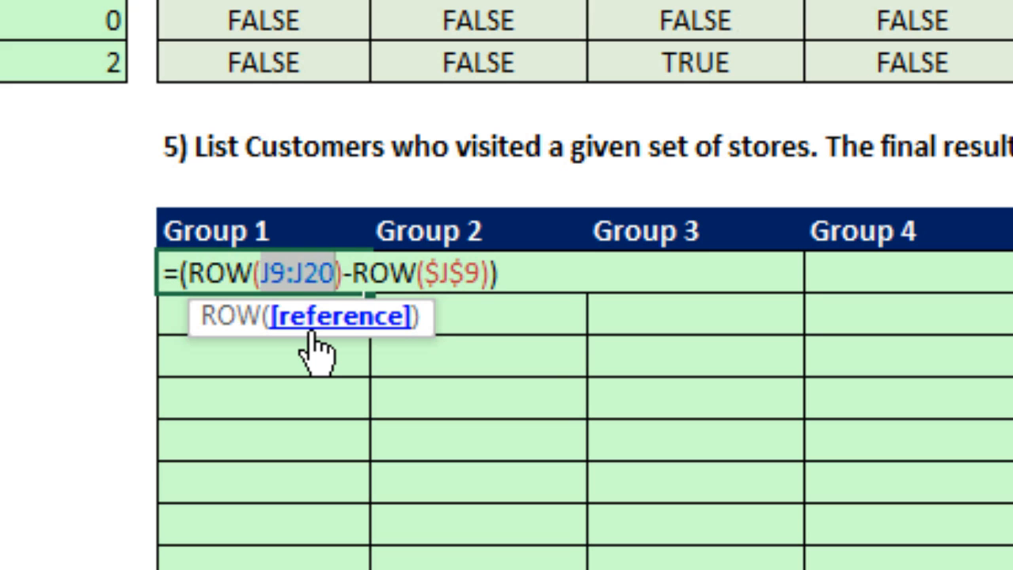
key("F4")
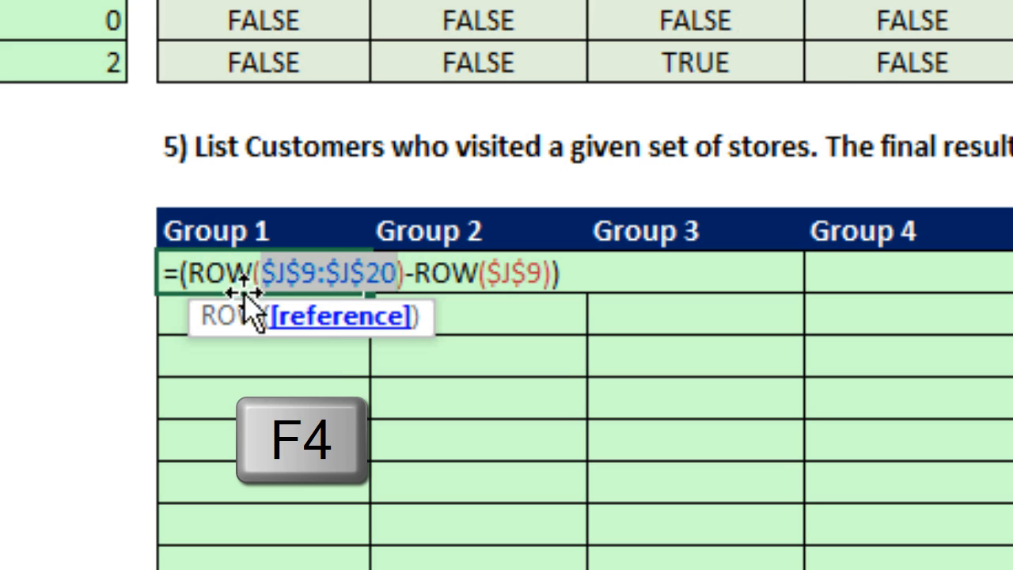
- Evaluate the ROW($J$9:$J$20) and ROW($J$9) parts of the O25 formula one at a time, restoring each part
left_click(275, 282)
left_click_drag(198, 263, 402, 271)
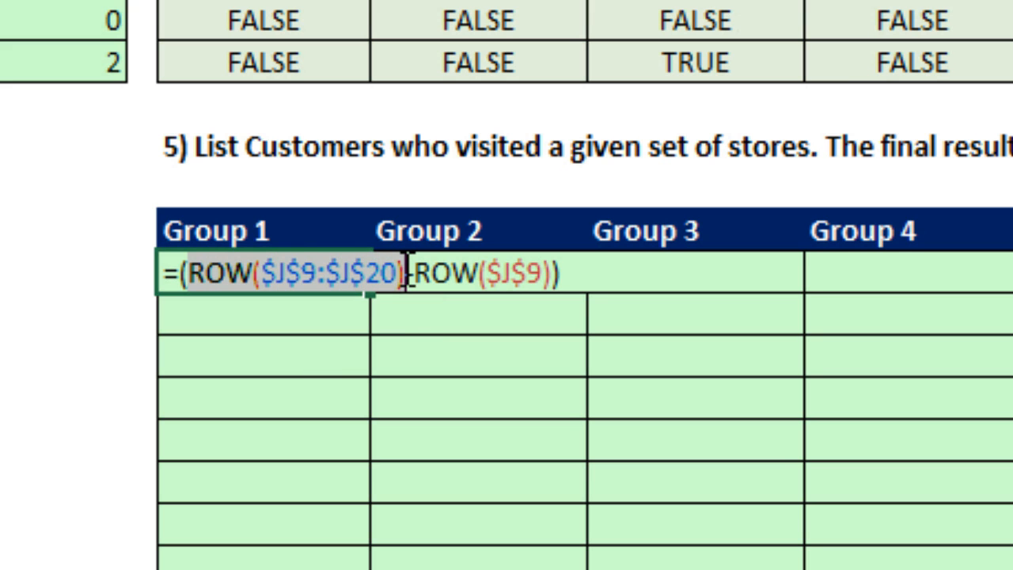
key("F9")
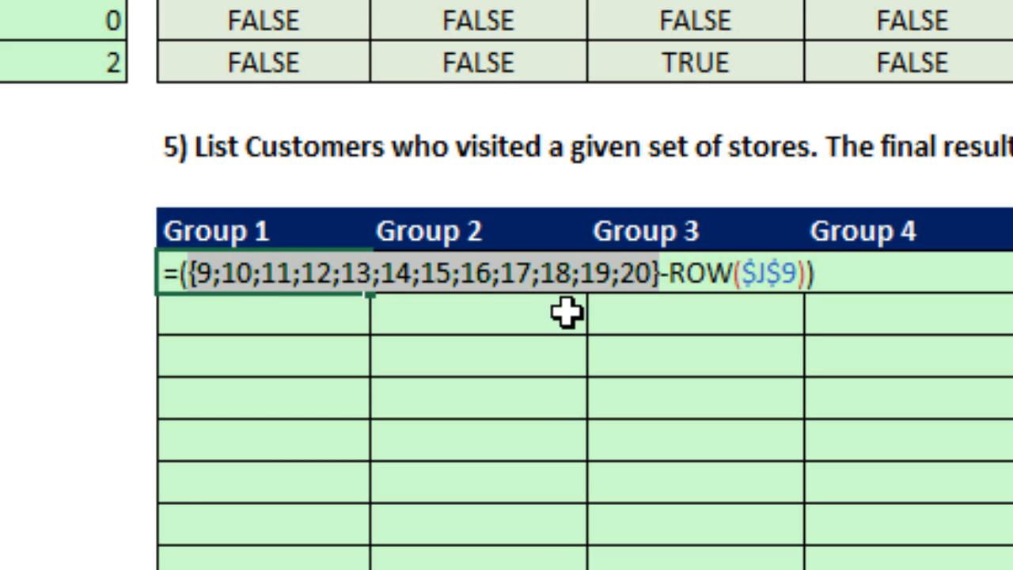
key("ctrl+z")
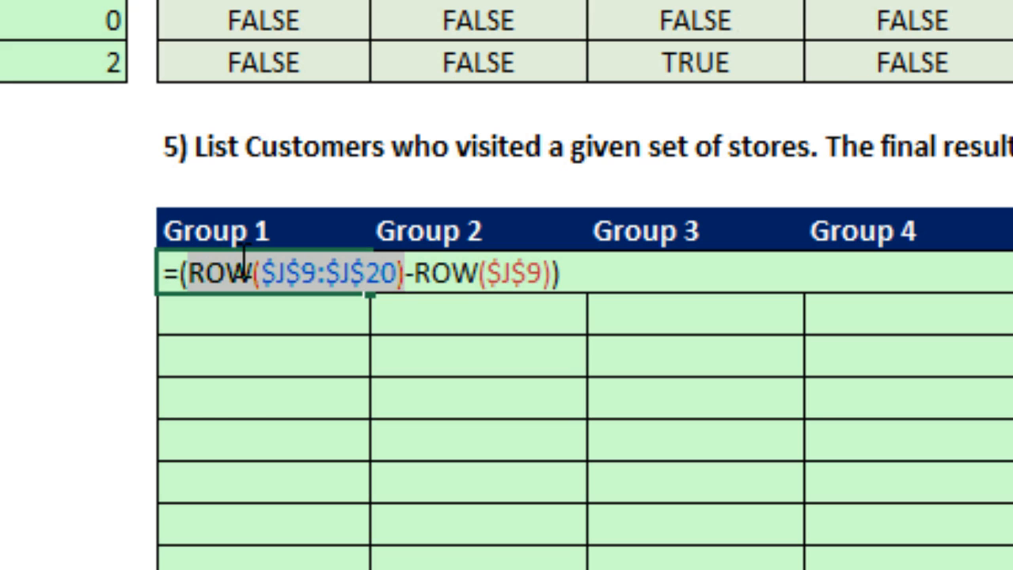
left_click_drag(415, 284, 556, 281)
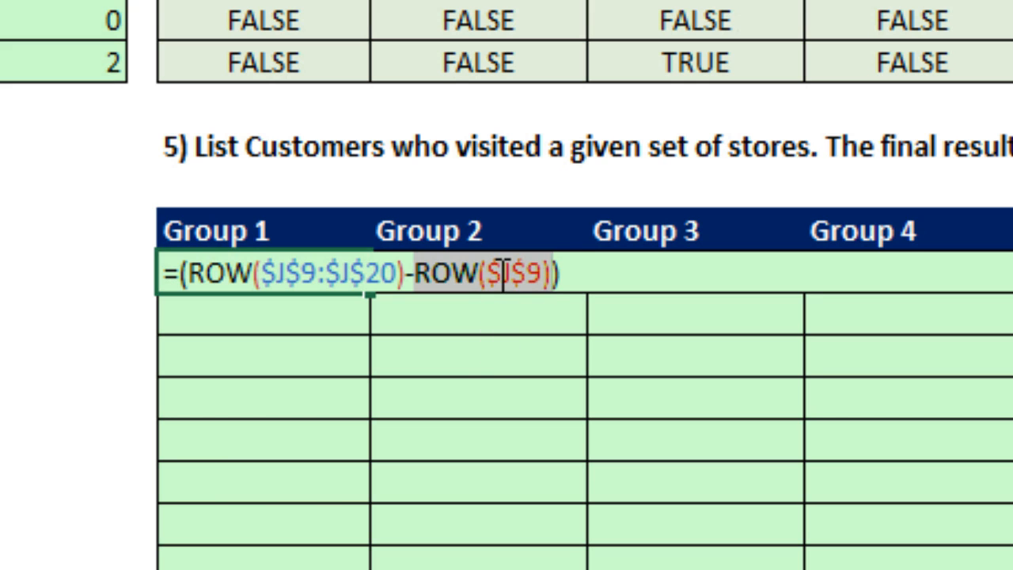
key("F9")
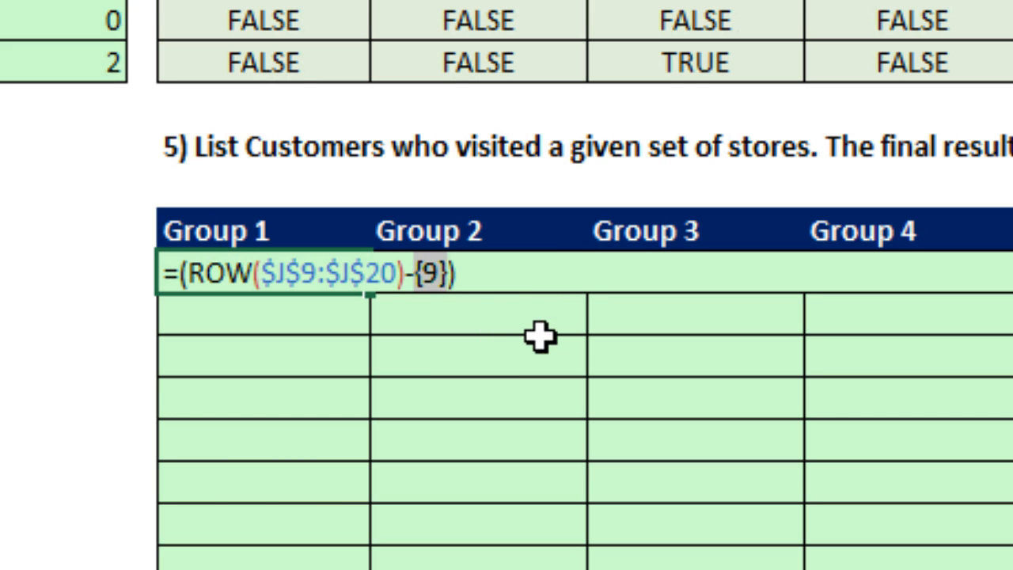
key("ctrl+z")
- Evaluate and restore the whole row subtraction in O25, and add +1 after ROW($J$9) inside the parentheses
left_click(580, 274)
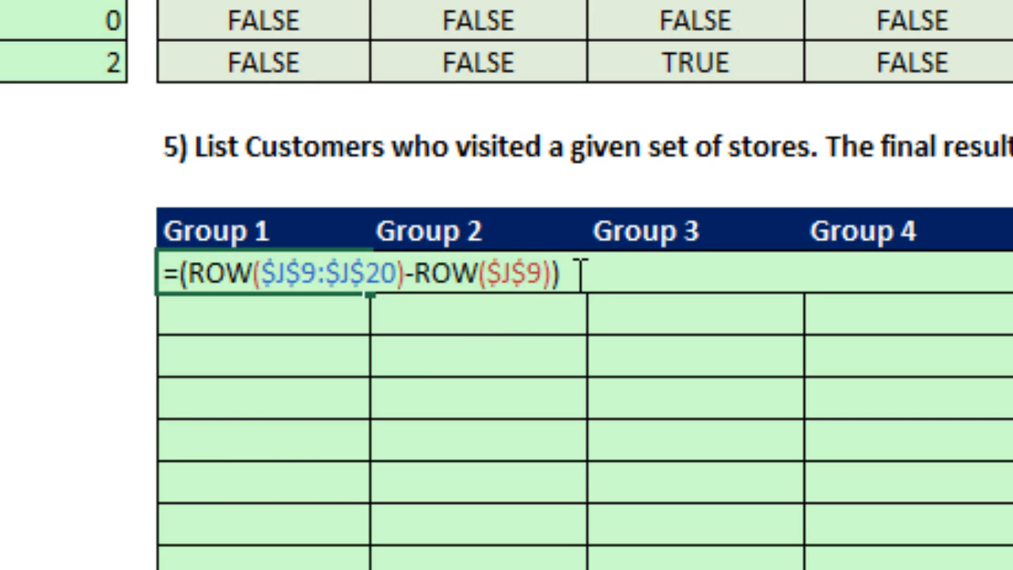
key("F9")
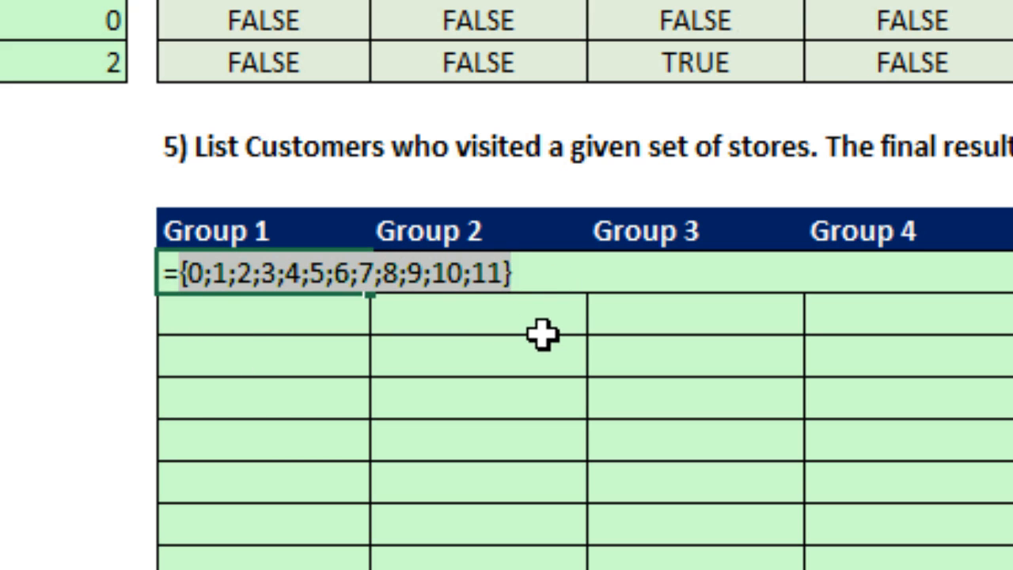
key("ctrl+z")
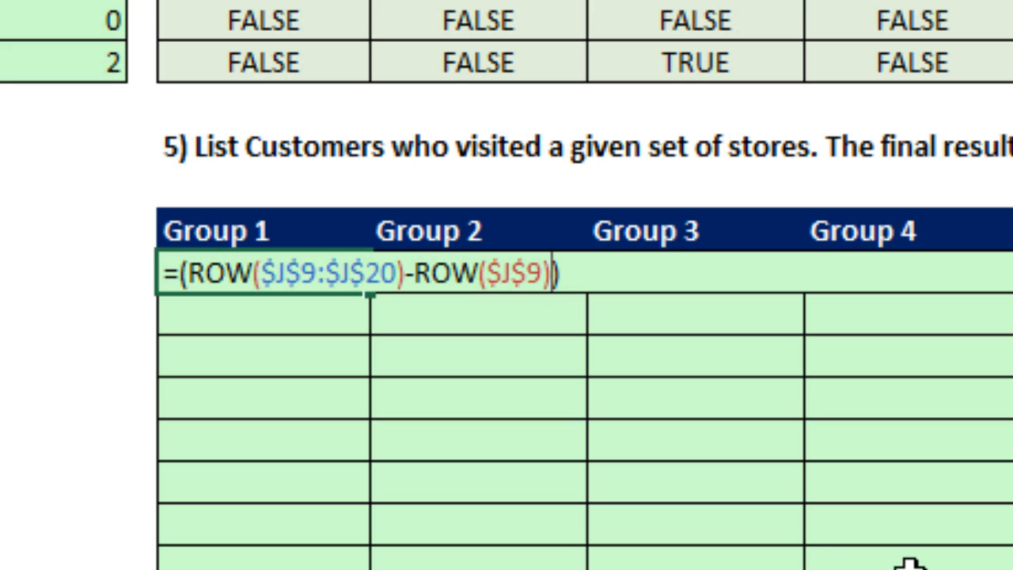
type("+1")
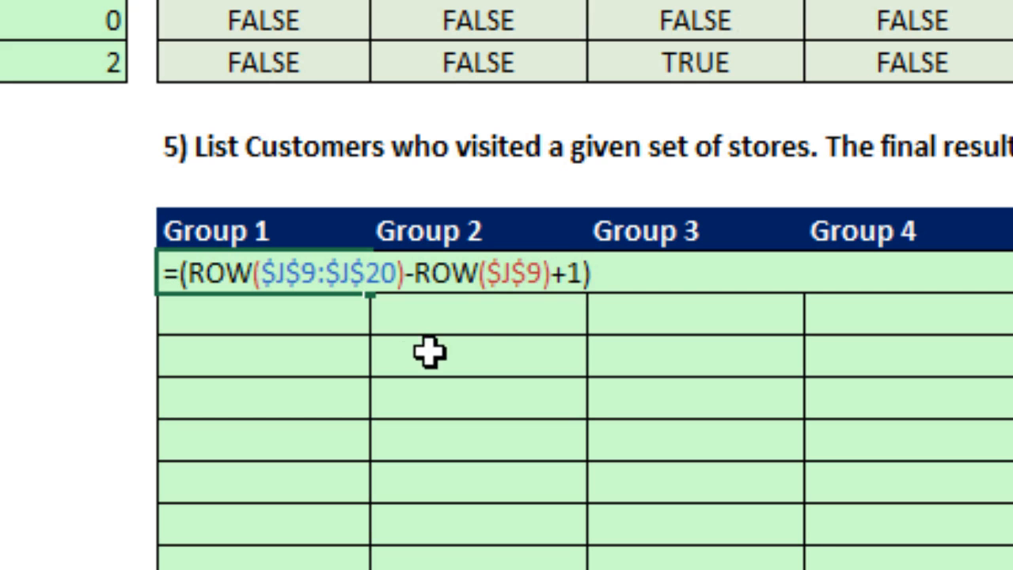
- Evaluate the complete parenthesised expression (ROW($J$9:$J$20)-ROW($J$9)+1) in O25 to check its number array, and restore the formula
key("Right")
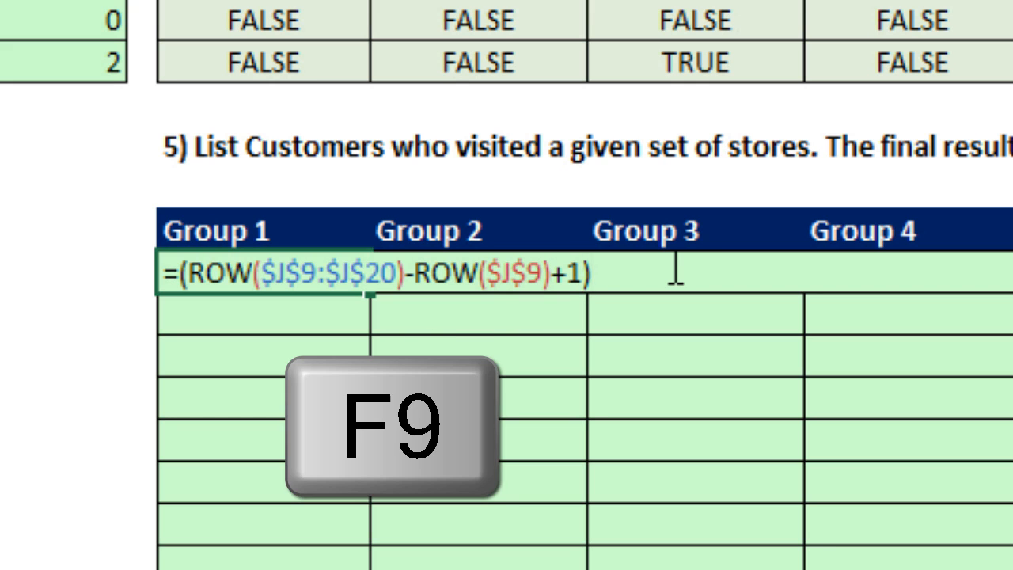
key("F9")
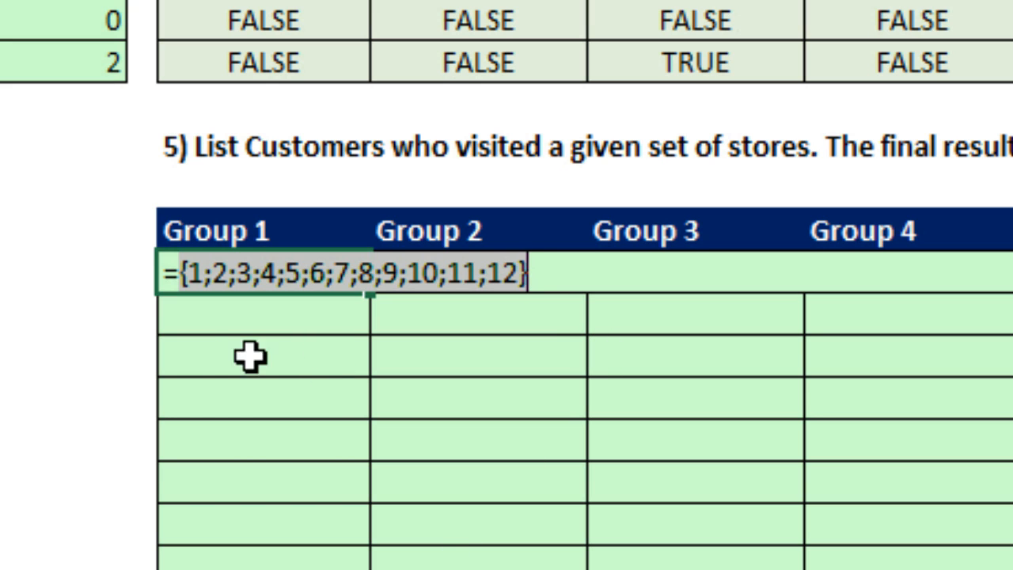
key("ctrl+z")
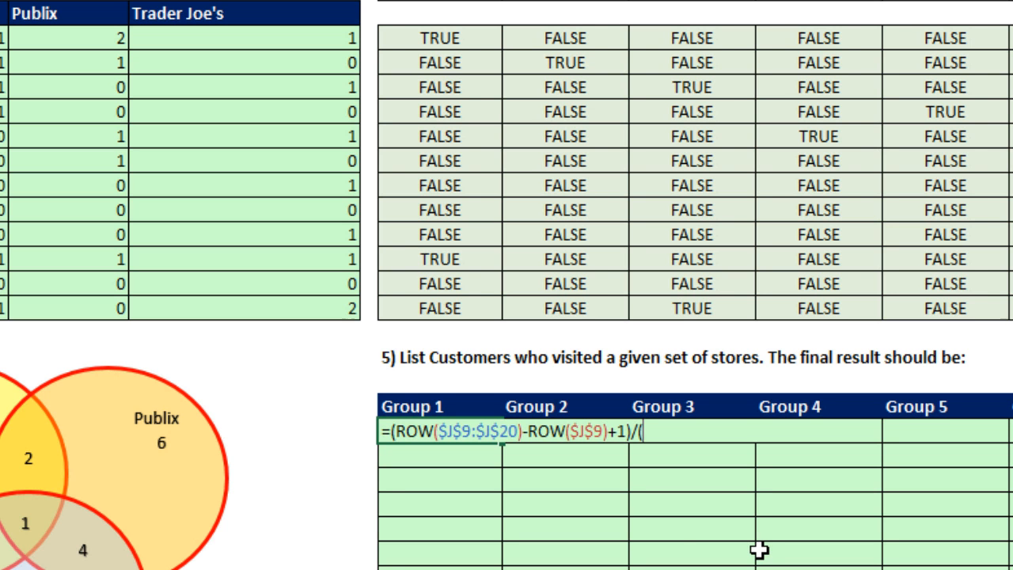
- Divide the O25 row number expression by the Group 1 test ($O$9:$O$20=TRUE), using absolute references
left_click_drag(441, 39, 437, 290)
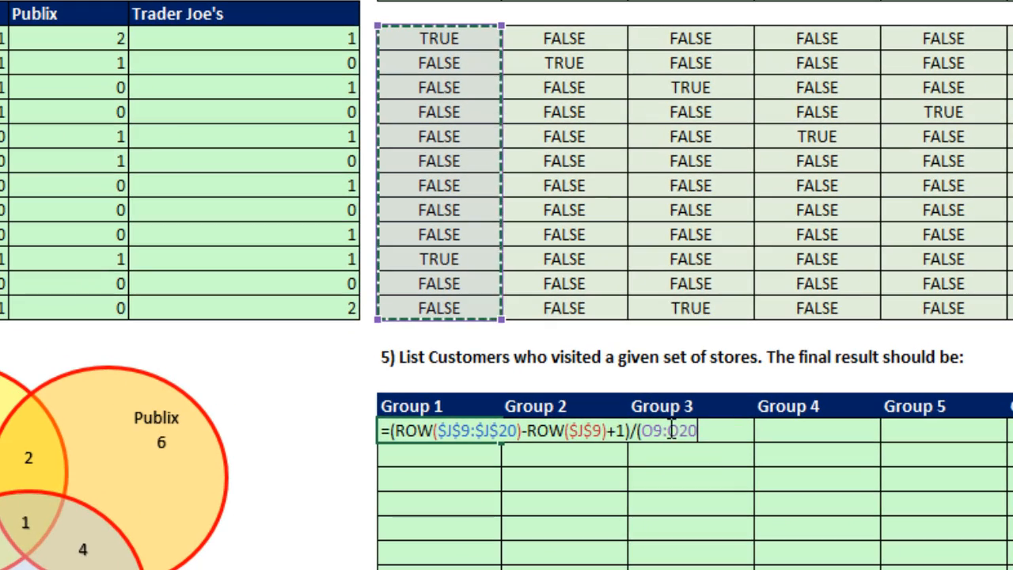
key("F4")
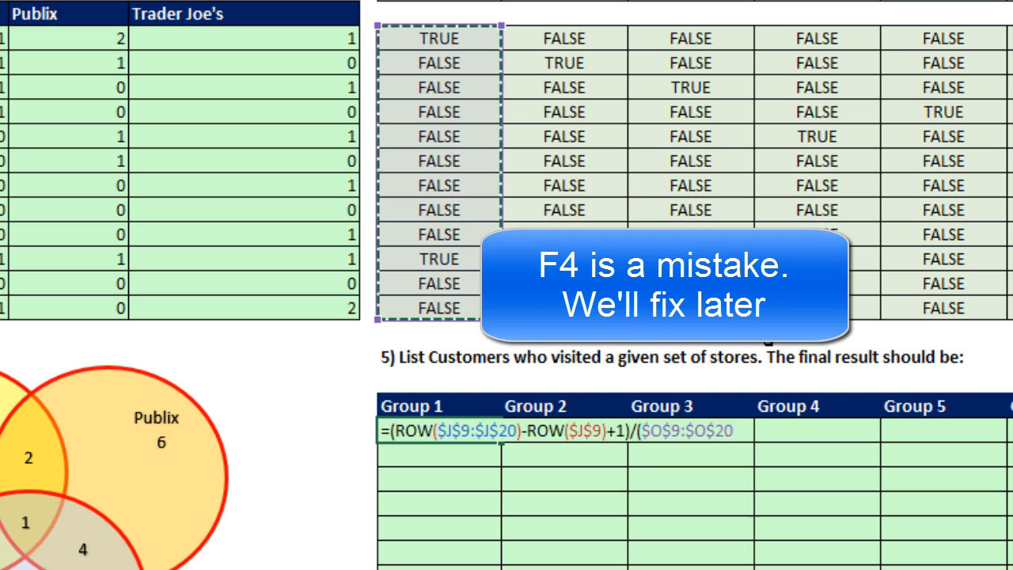
type("=TRUE)")
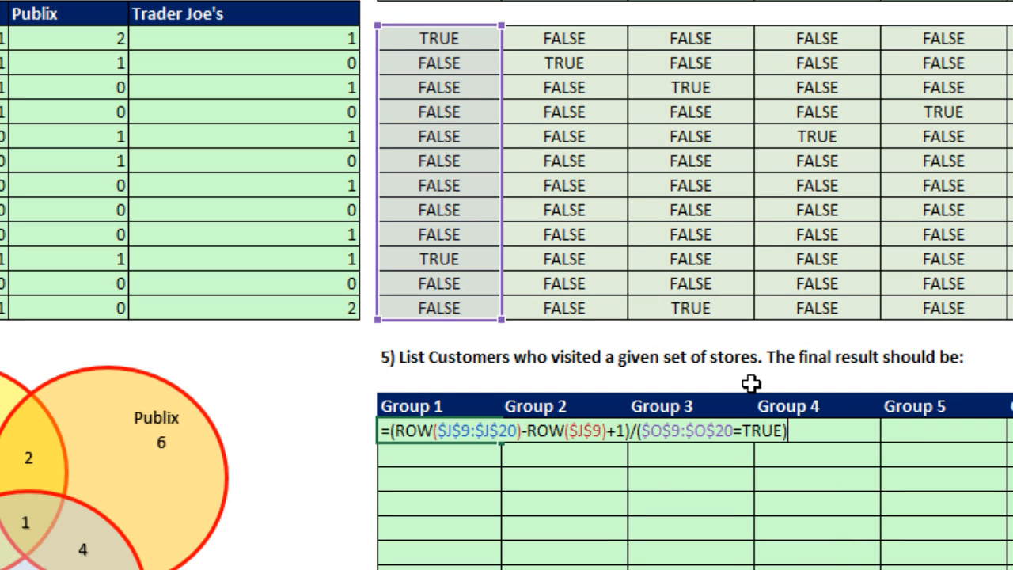
- Evaluate the $O$9:$O$20=TRUE test and the whole division in O25 one at a time, restoring the formula after each
left_click_drag(641, 431, 786, 430)
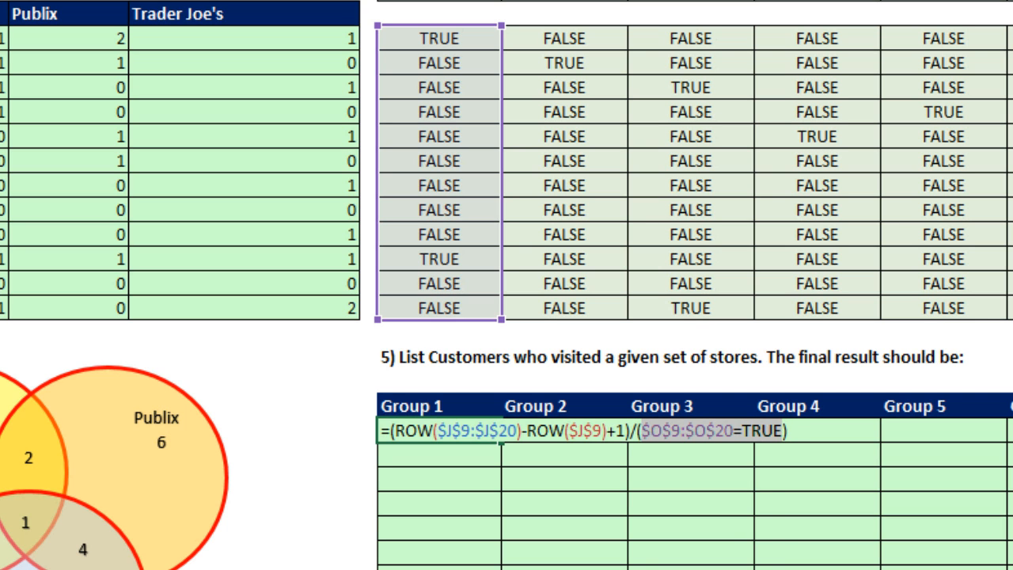
key("F9")
key("F9")
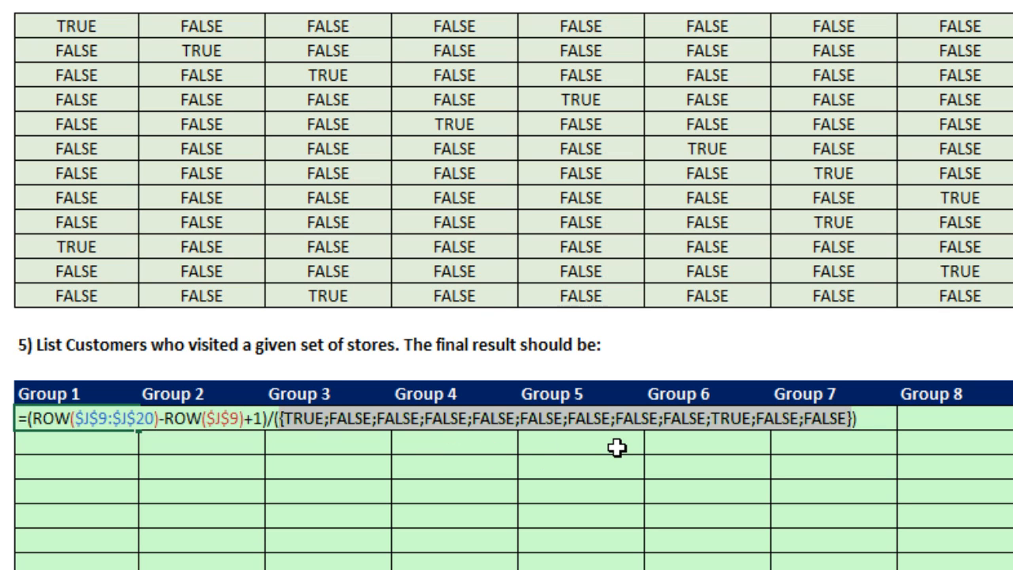
key("ctrl+z")
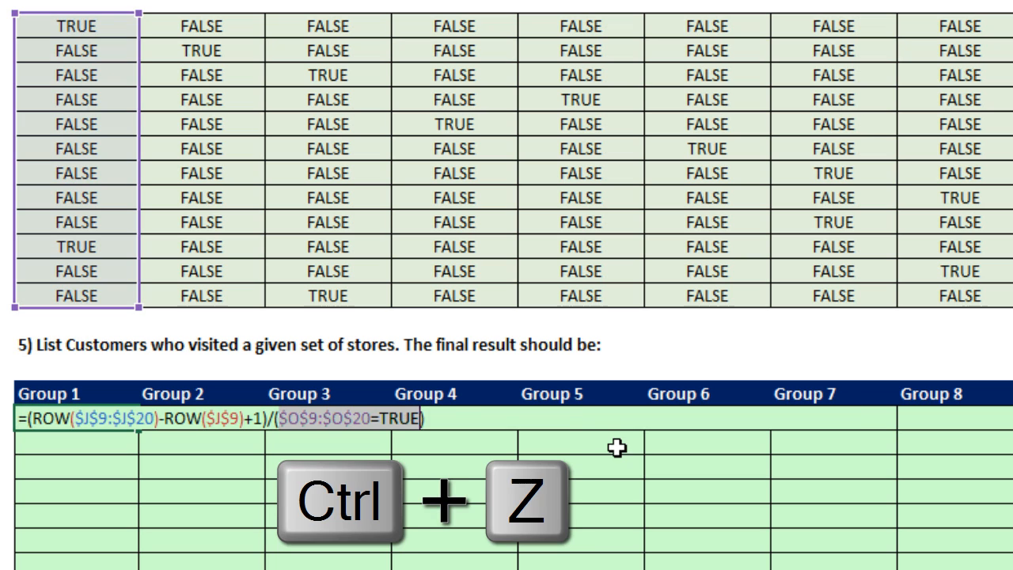
key("End")
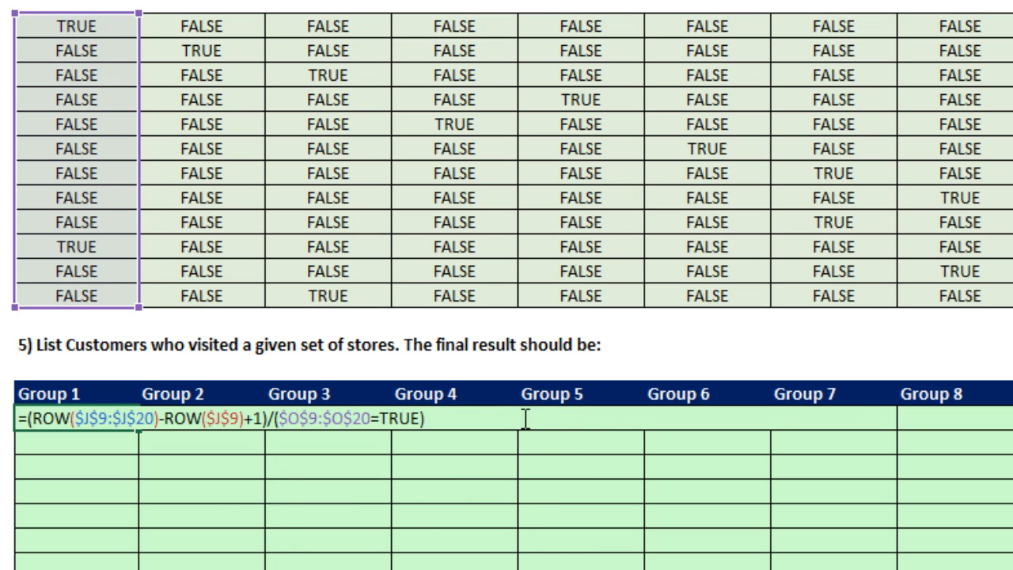
key("F9")
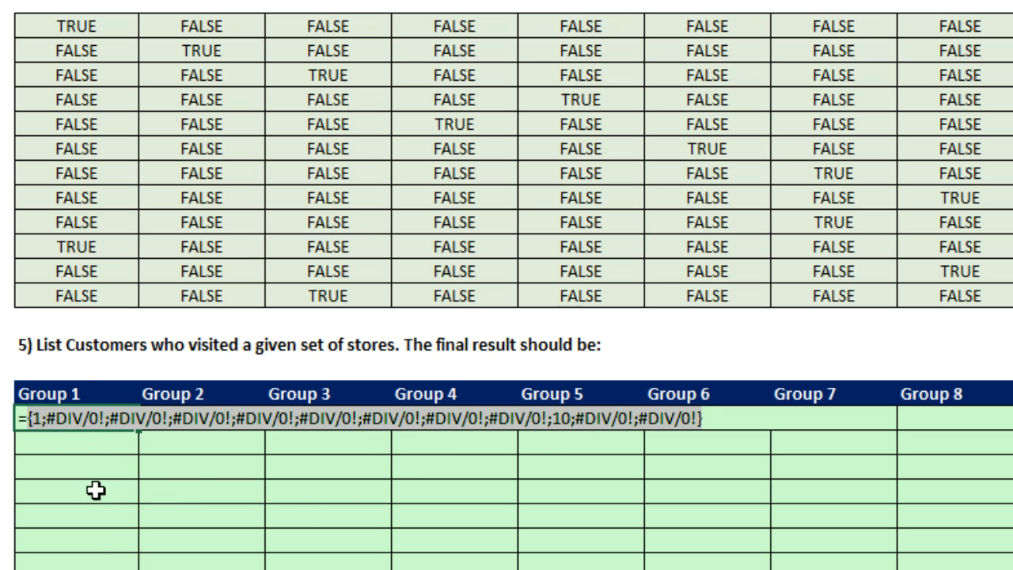
key("ctrl+z")
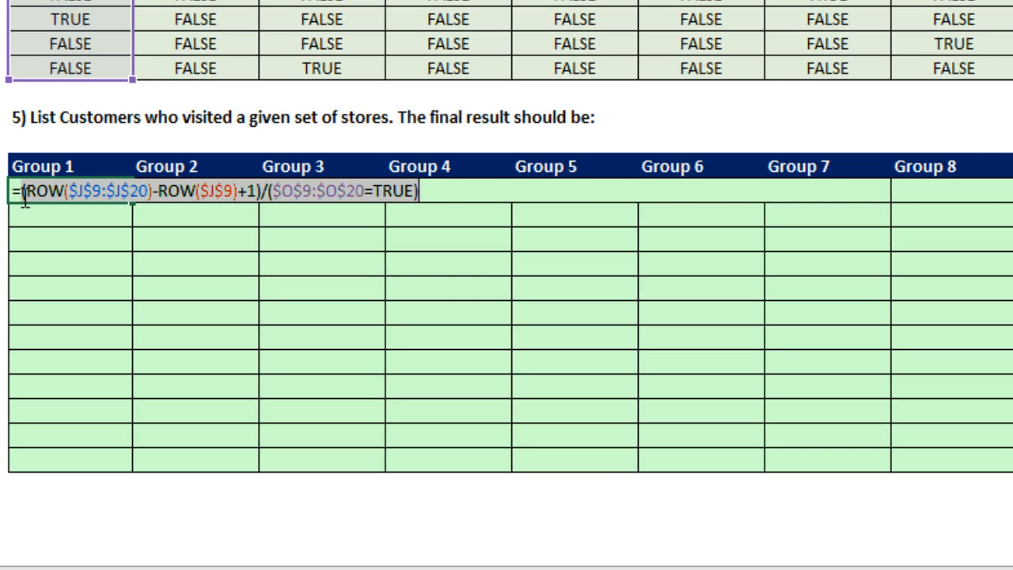
- Put AGGREGATE in front of the O25 division with function number 15 (SMALL) and option 6 (ignore error values)
left_click(24, 201)
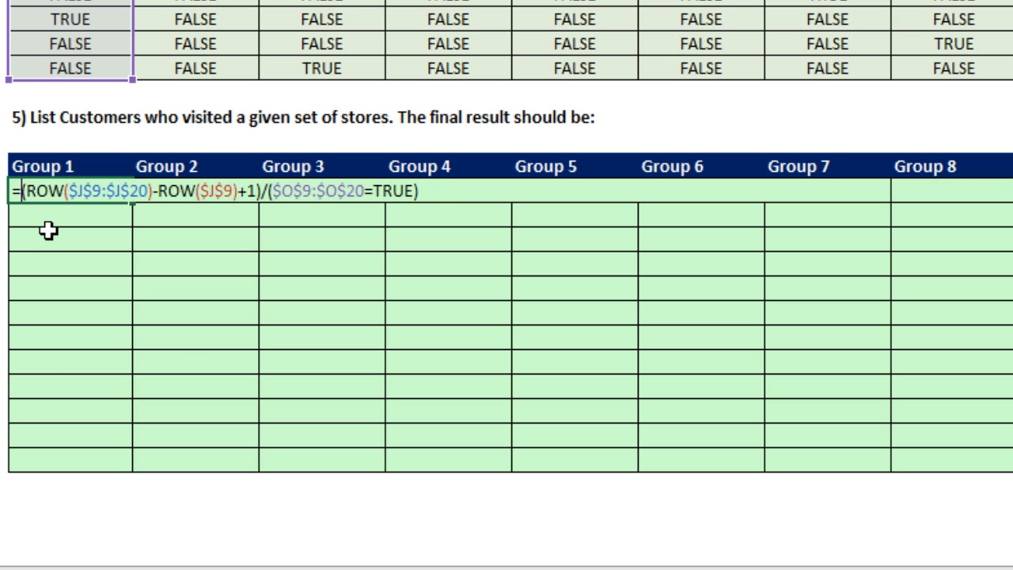
type("ag")
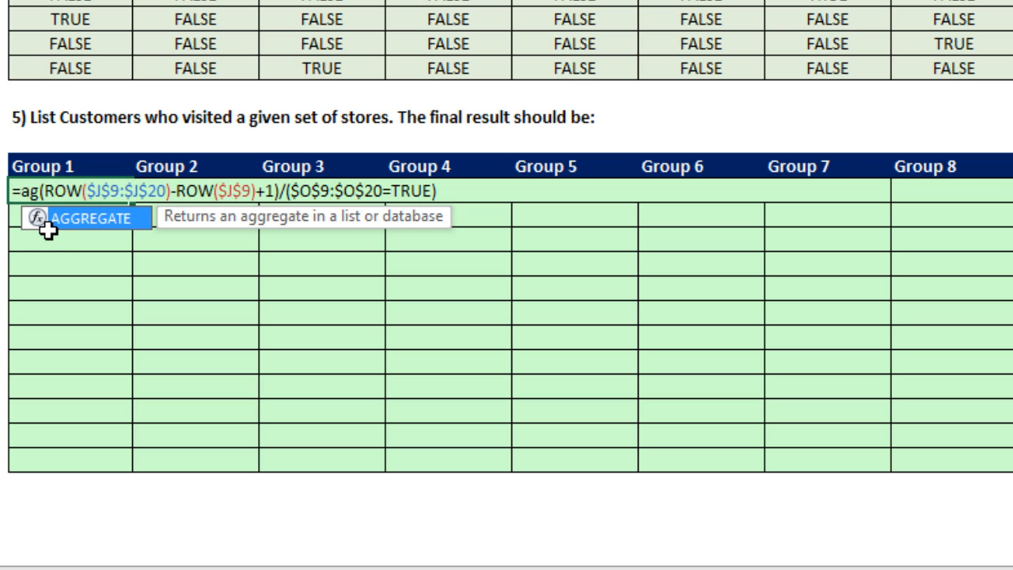
key("Tab")
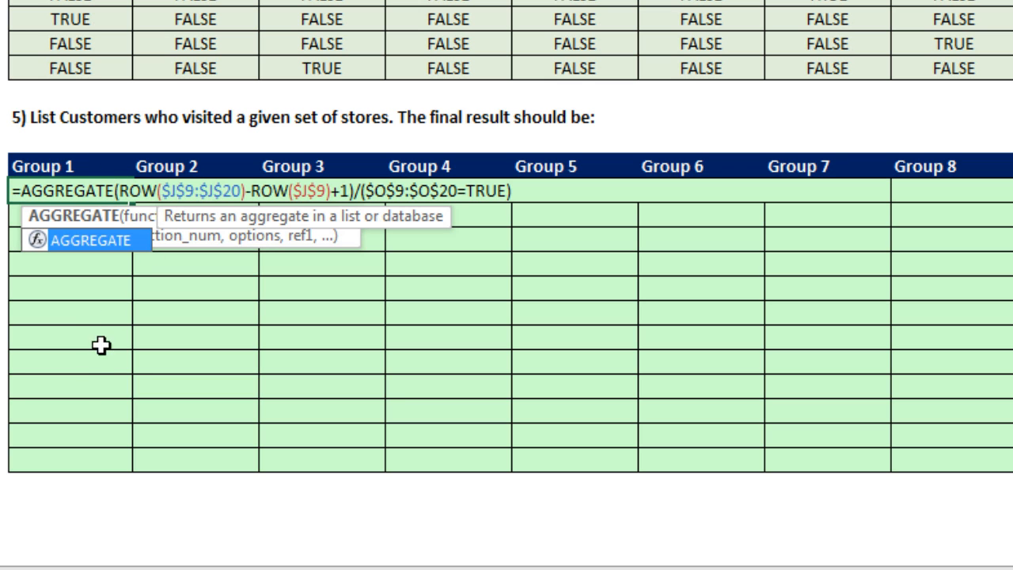
type("(")
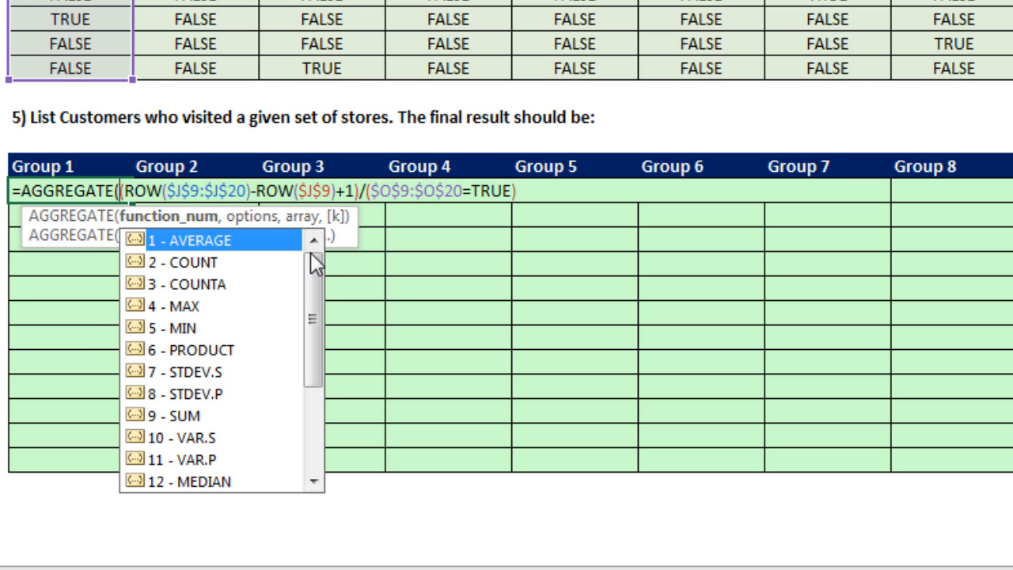
left_click_drag(319, 288, 321, 378)
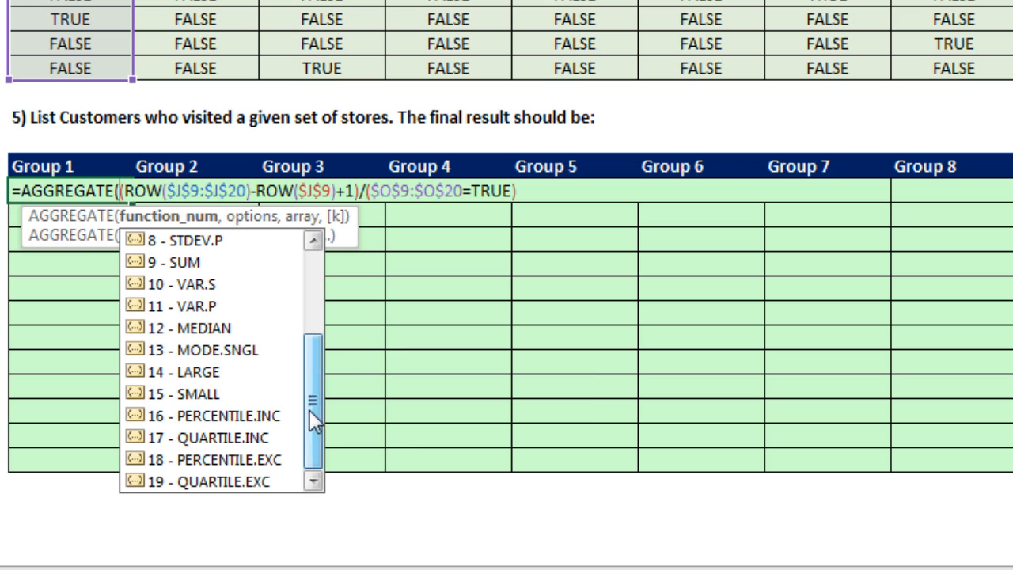
double_click(180, 394)
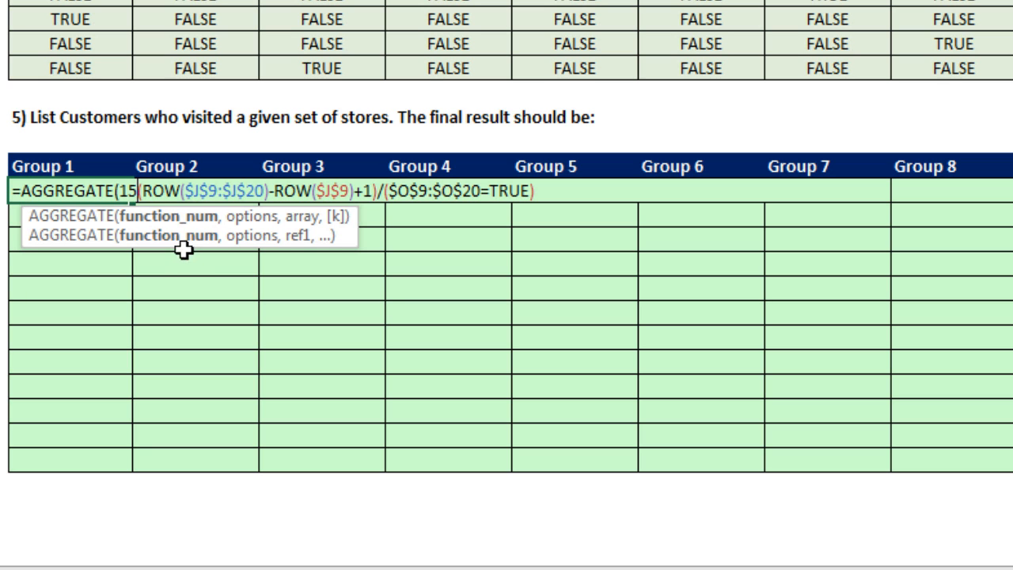
type(",")
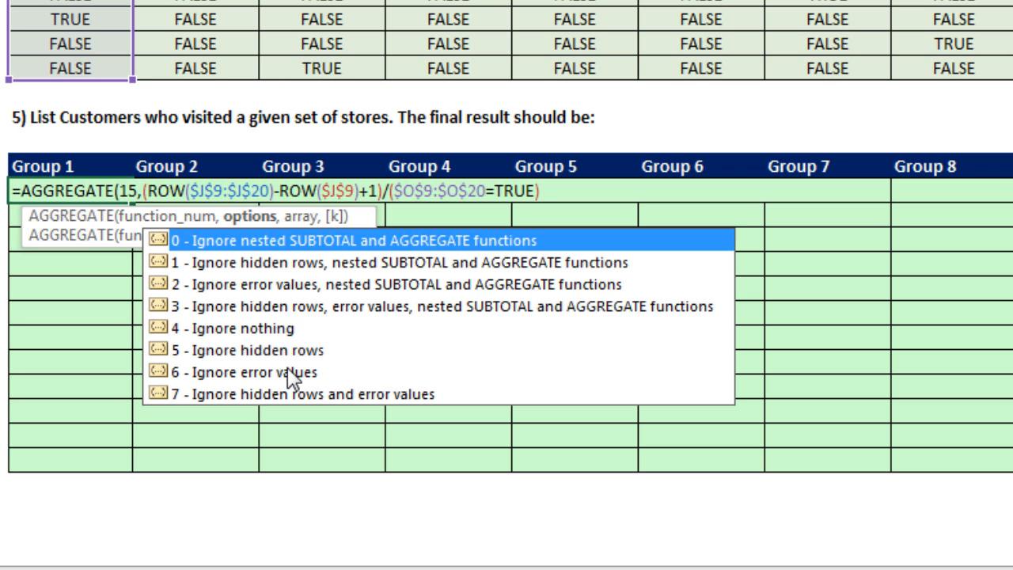
type("6,")
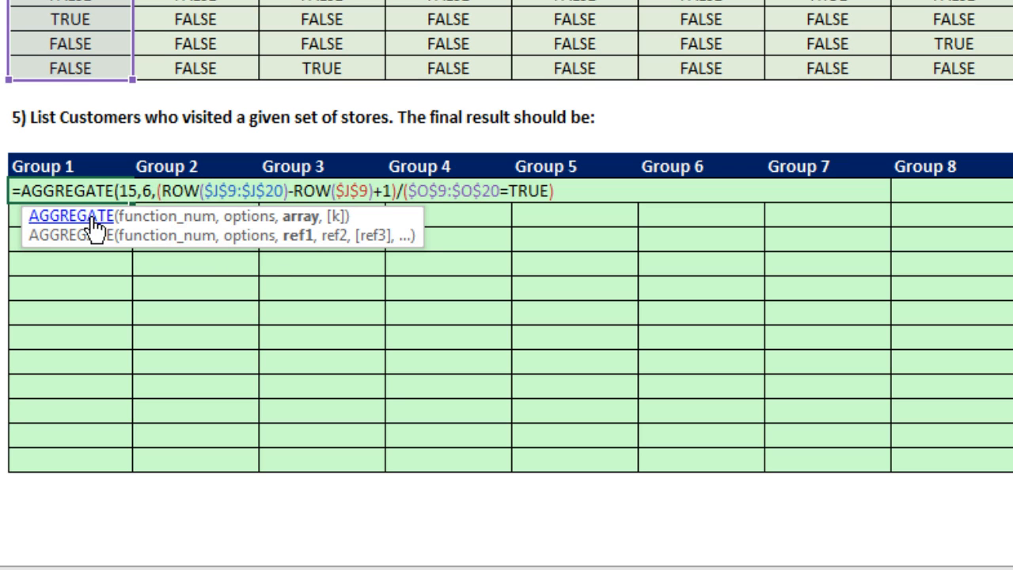
- Check AGGREGATE's array argument, add ROWS(O$25:O25) as its k argument, and copy the ROWS expression
left_click(314, 223)
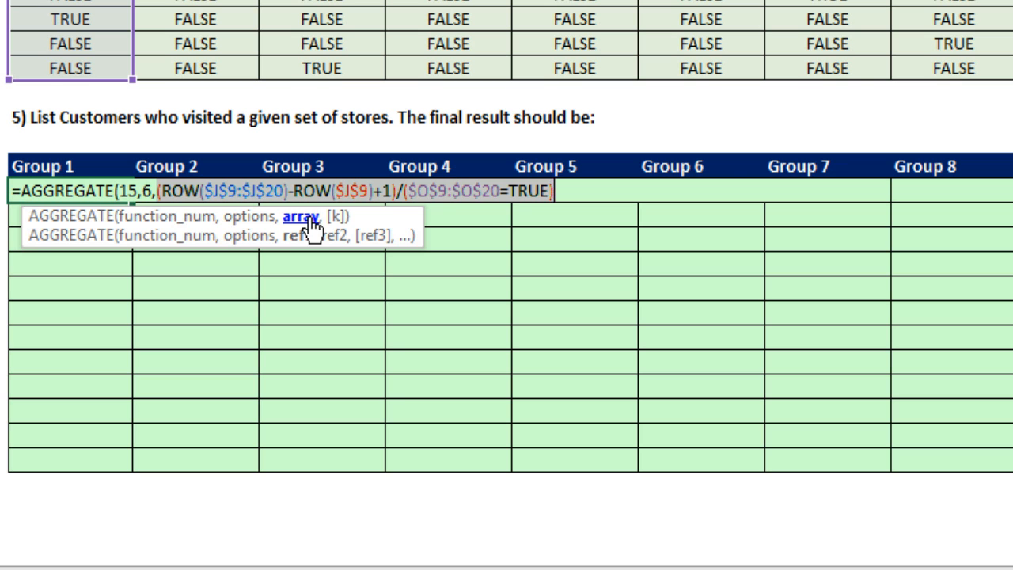
left_click(578, 191)
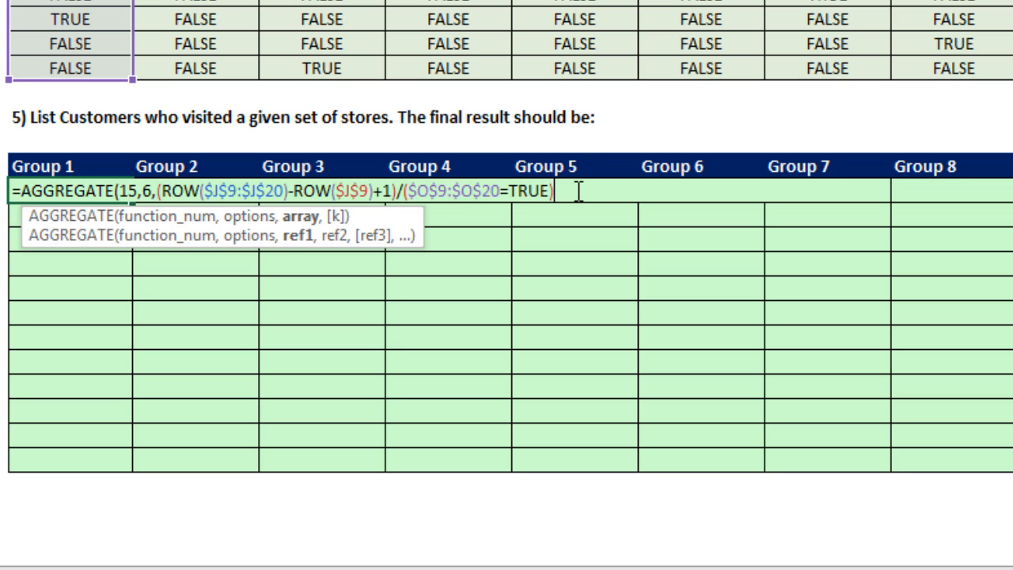
type(",")
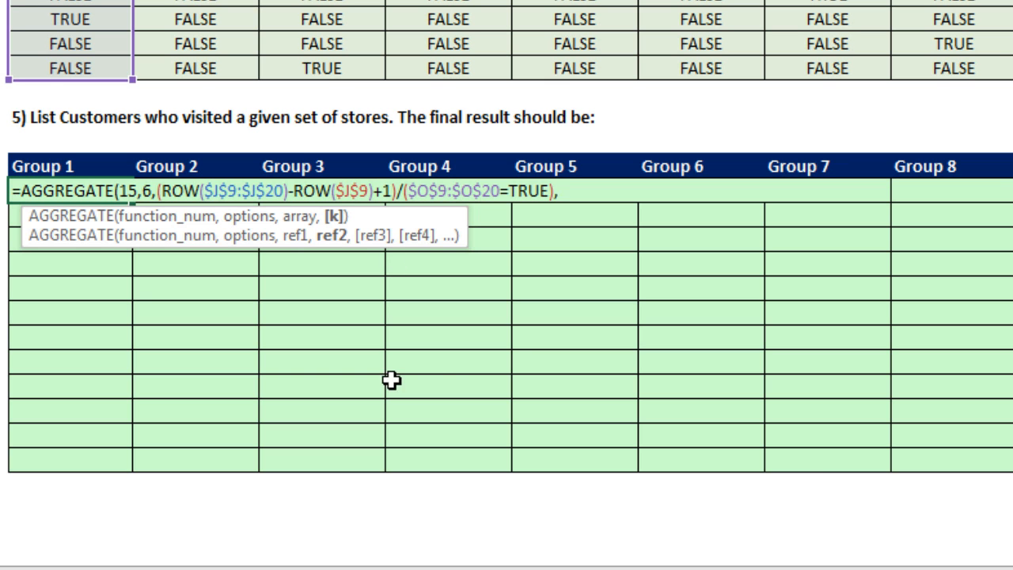
type("rows")
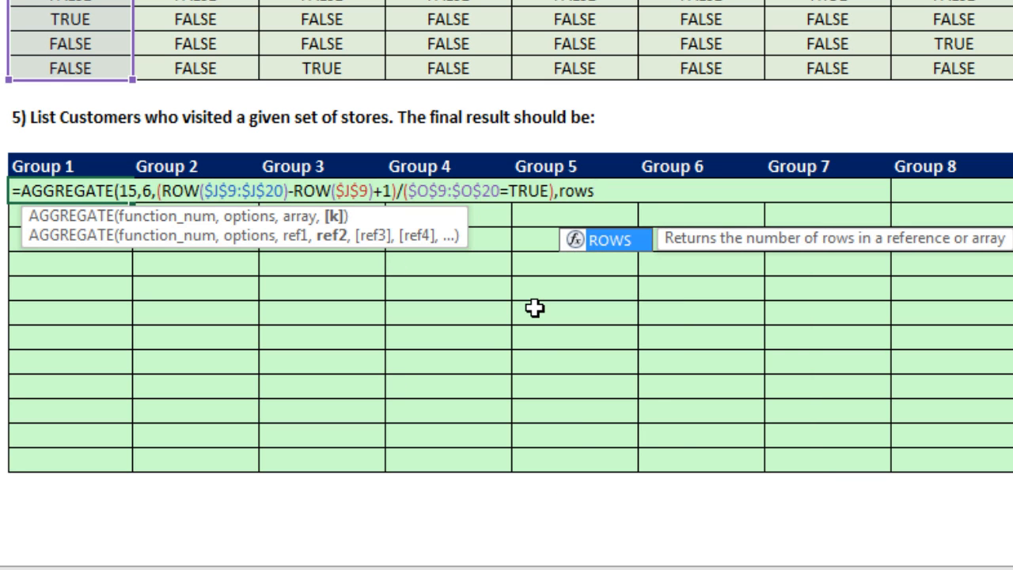
key("Tab")
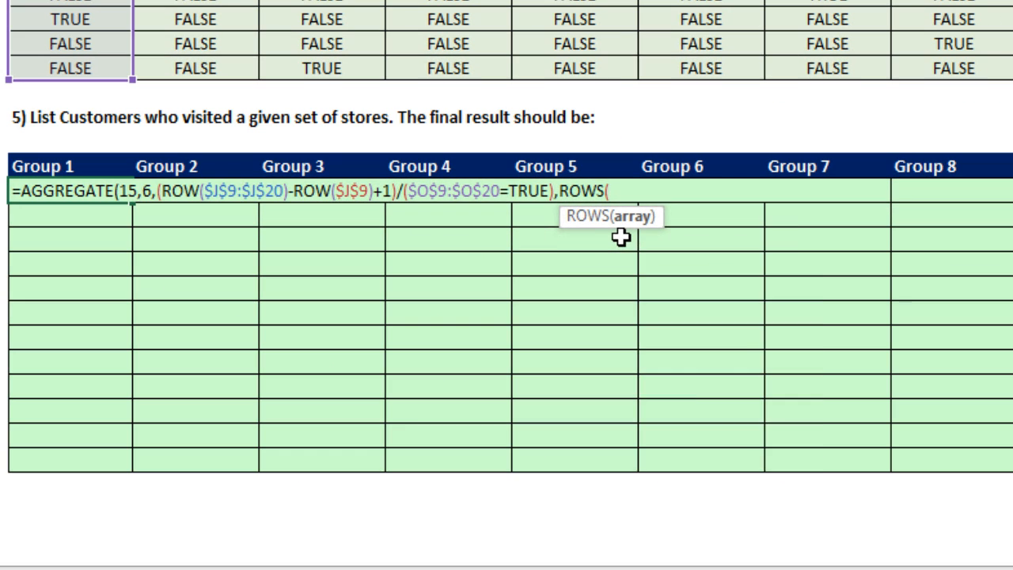
type("O")
type("$2")
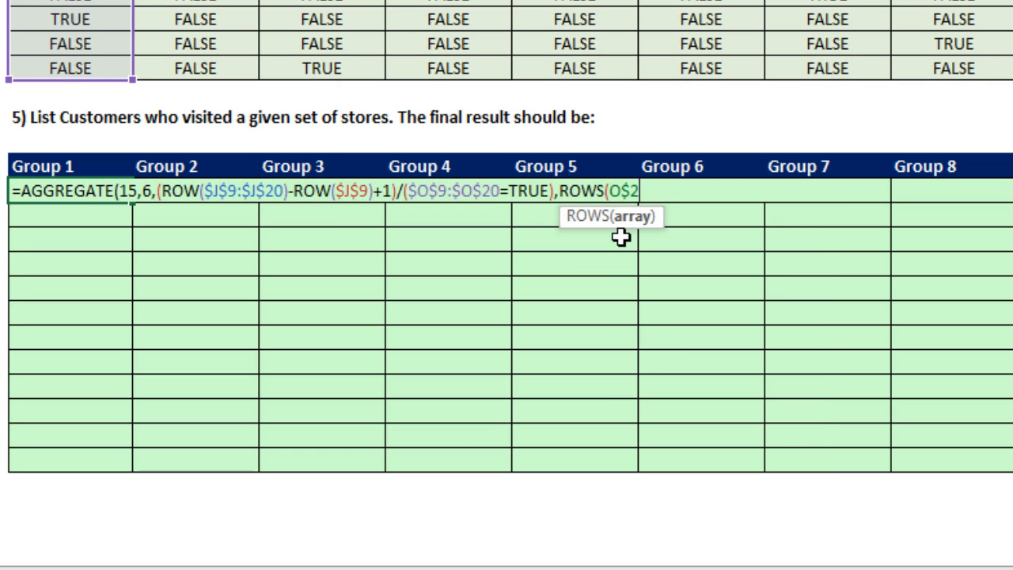
type("5:O25)")
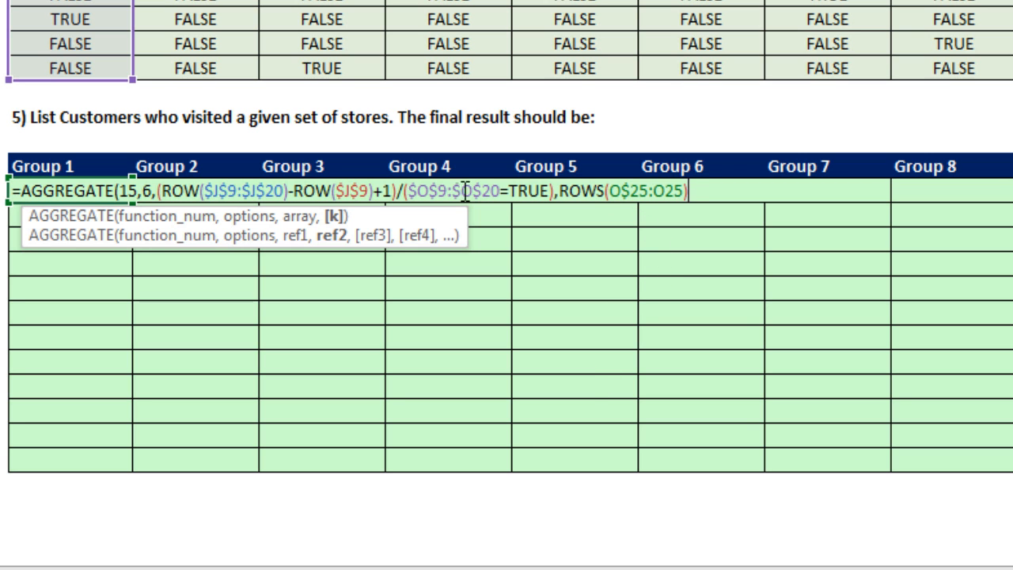
left_click(338, 220)
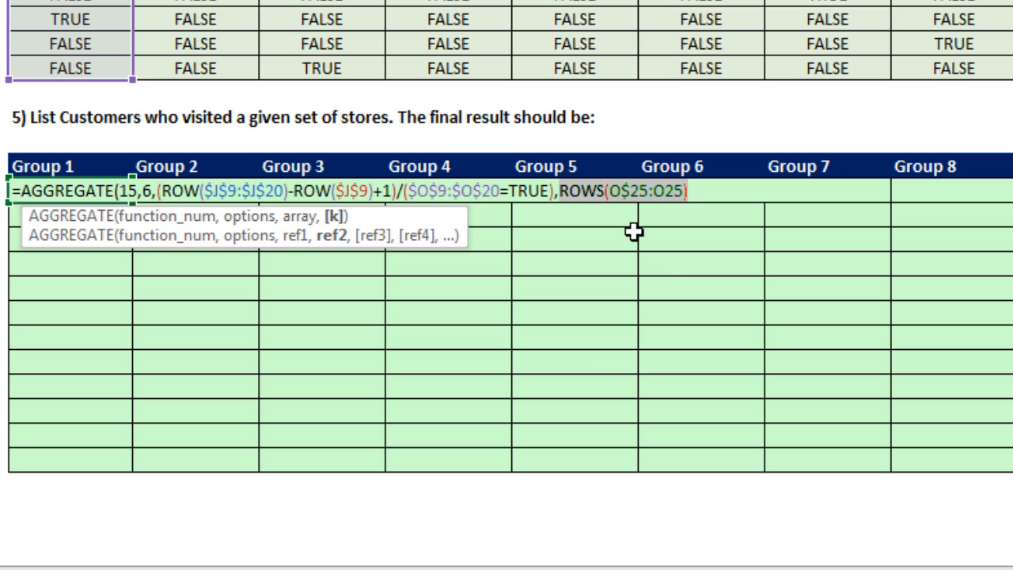
key("ctrl+c")
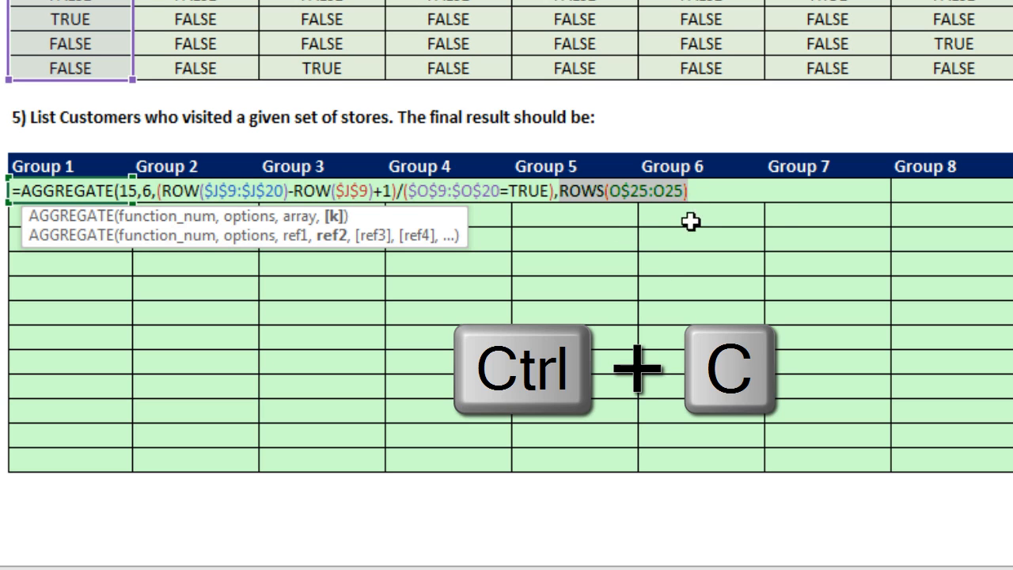
- Close and enter the AGGREGATE formula in O25, and fill it through all 12 rows of the Group 1 and Group 2 columns
left_click(700, 191)
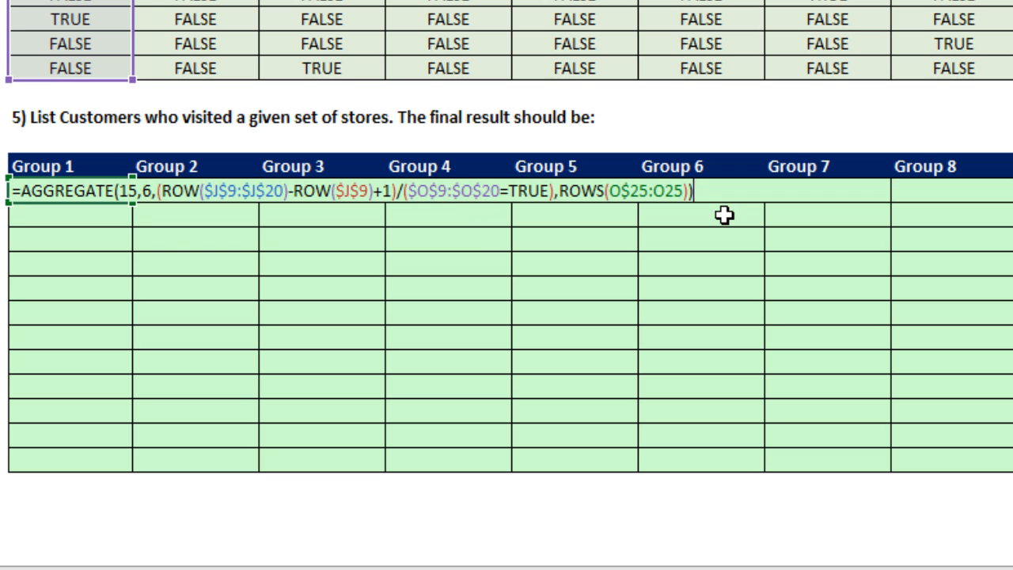
key("ctrl+Return")
left_click_drag(133, 203, 259, 475)
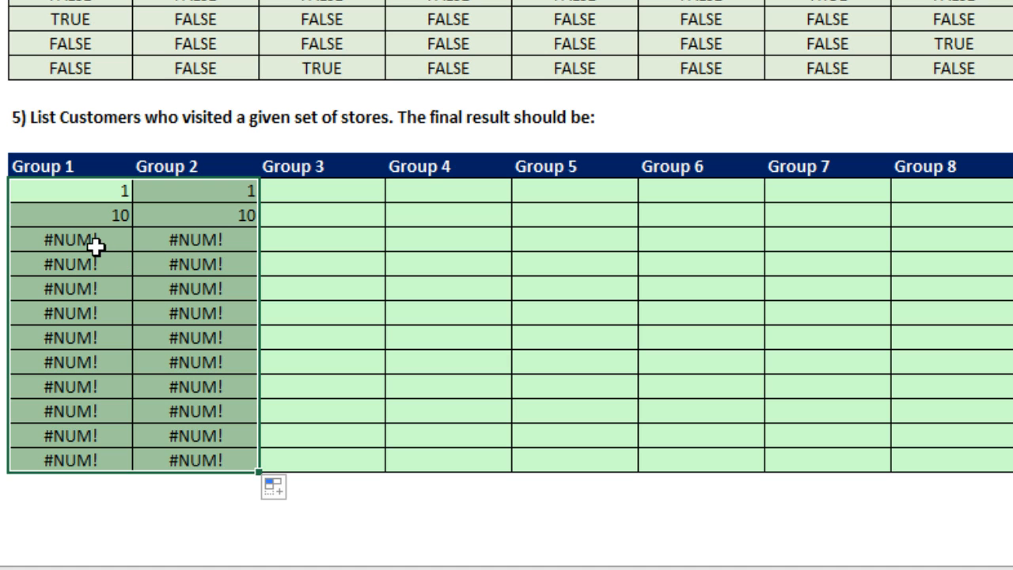
- Reopen the O25 formula and change its $O$9:$O$20 reference to O$9:O$20, locking only the rows
left_click(88, 190)
key("F2")
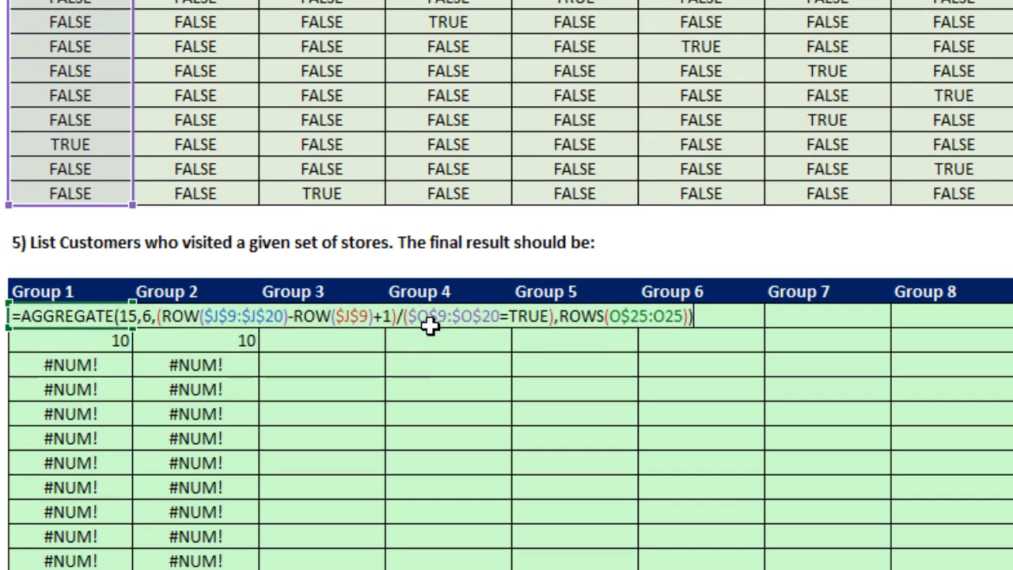
left_click(412, 191)
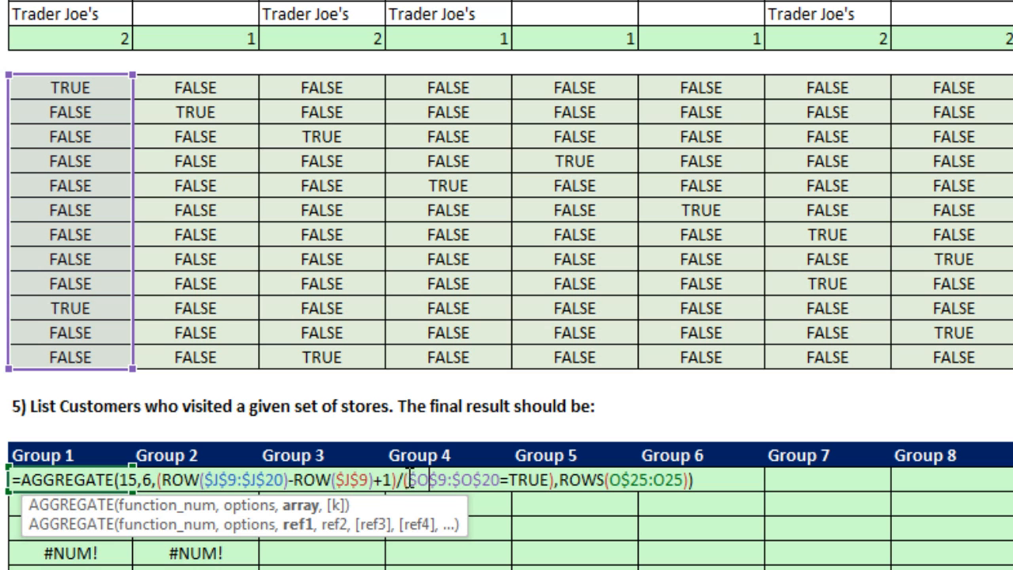
left_click_drag(413, 479, 497, 475)
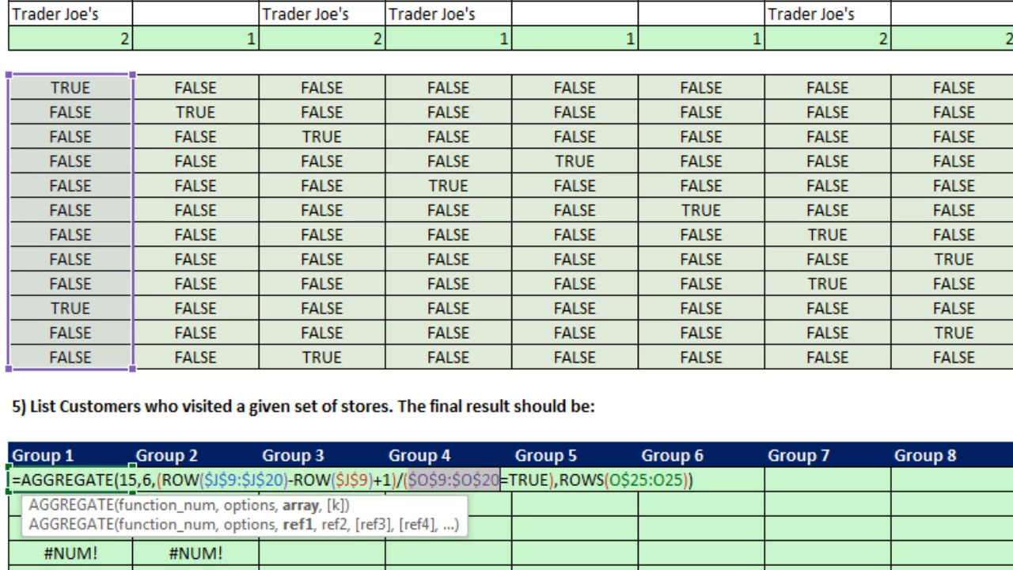
key("F4")
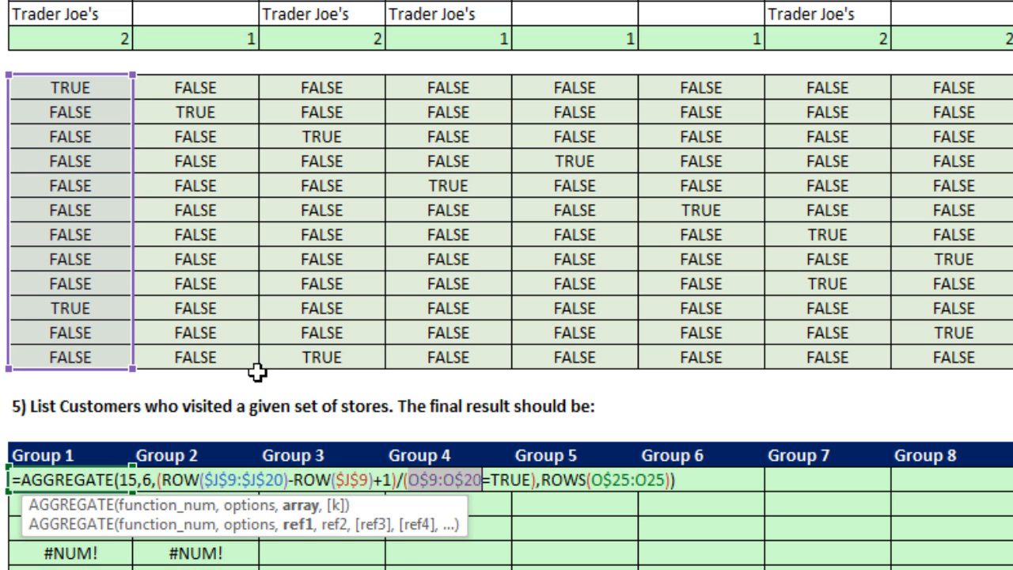
- Enter the corrected AGGREGATE formula in O25 and fill it through all 12 rows of the Group 1 and Group 2 columns
key("ctrl+Return")
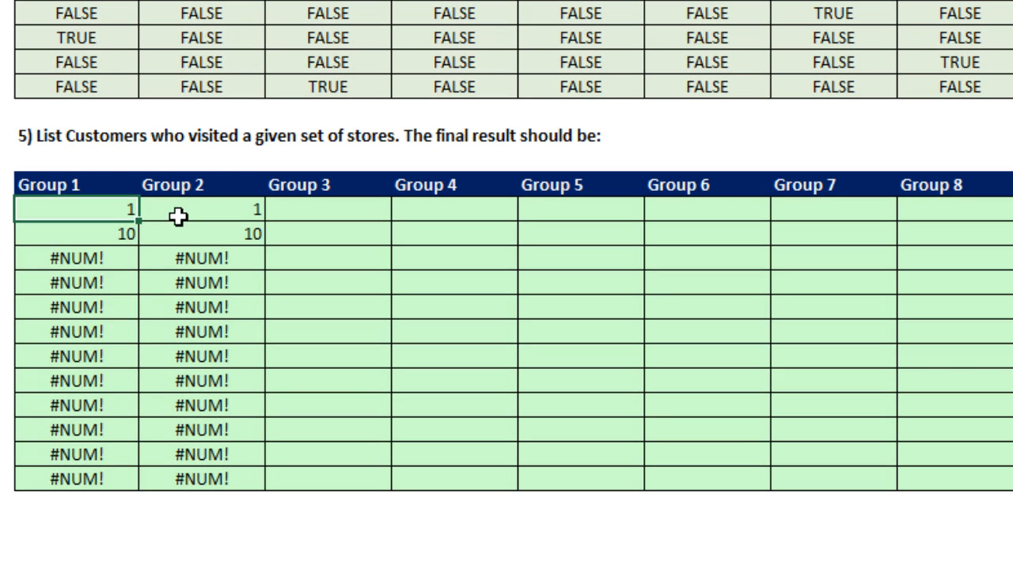
double_click(140, 223)
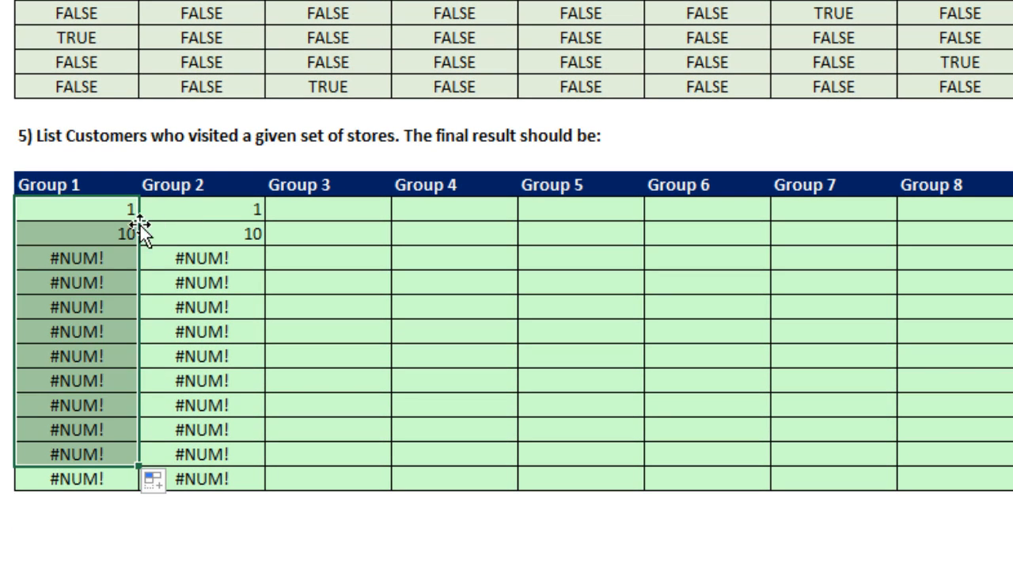
left_click_drag(140, 481, 266, 486)
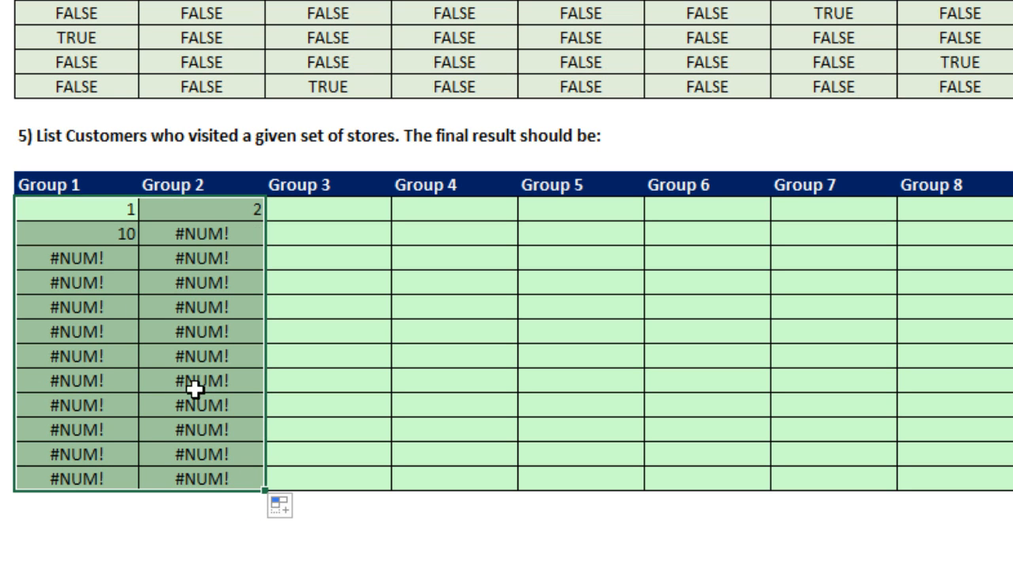
- Compare the relative positions returned for Group 1 and Group 2 with the matching customers in the column J list
left_click(73, 213)
left_click(77, 233)
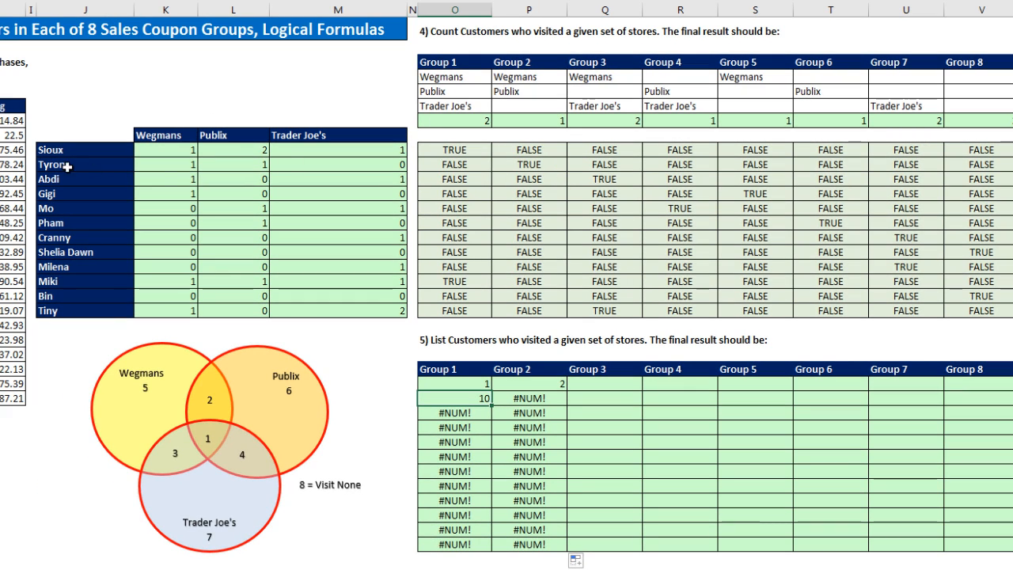
left_click(66, 153)
left_click(68, 282, "ctrl")
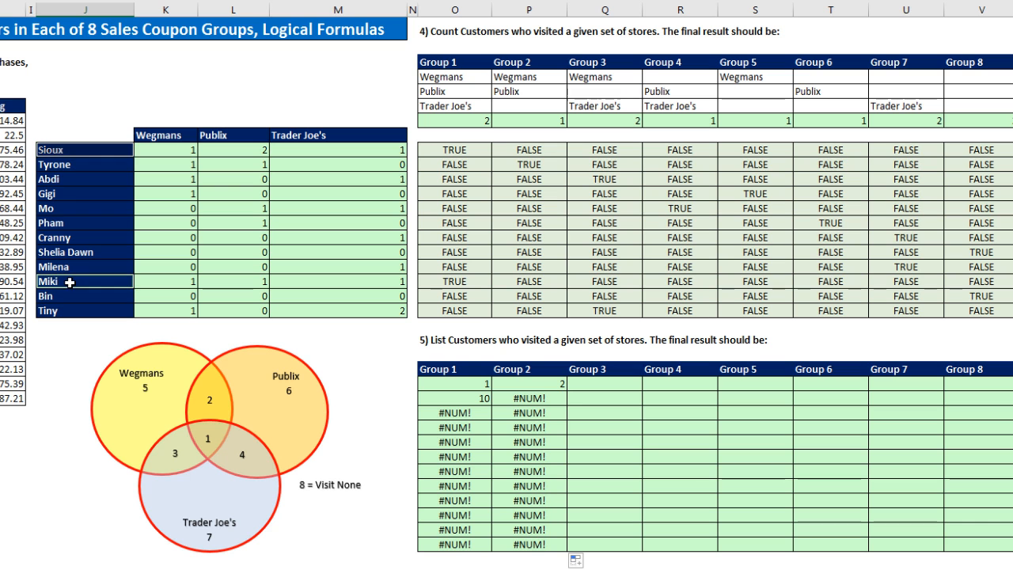
left_click(544, 385)
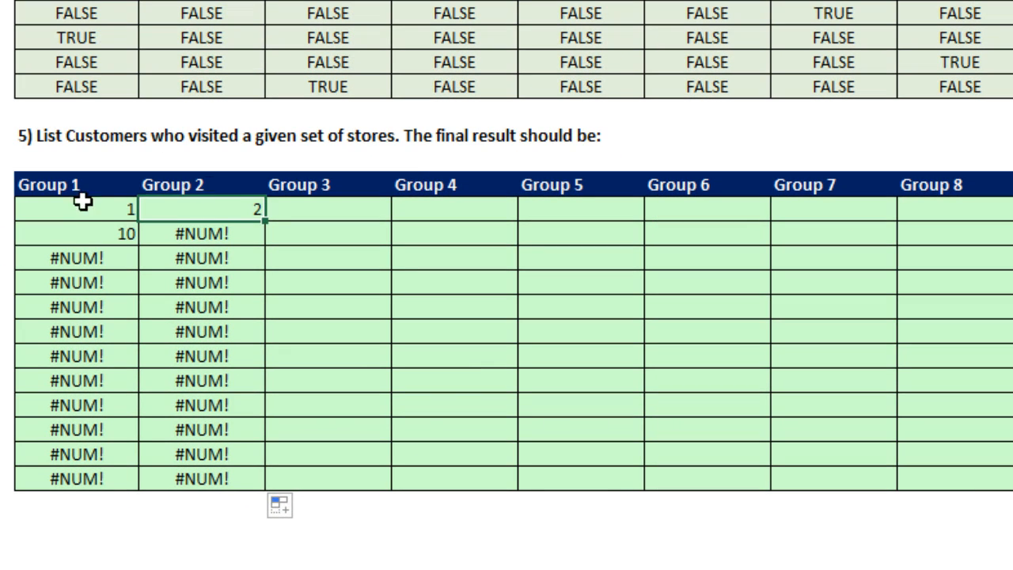
- Reopen the O25 formula and put INDEX in front of AGGREGATE with the locked customer range $J$9:$J$20 as its array
left_click(85, 208)
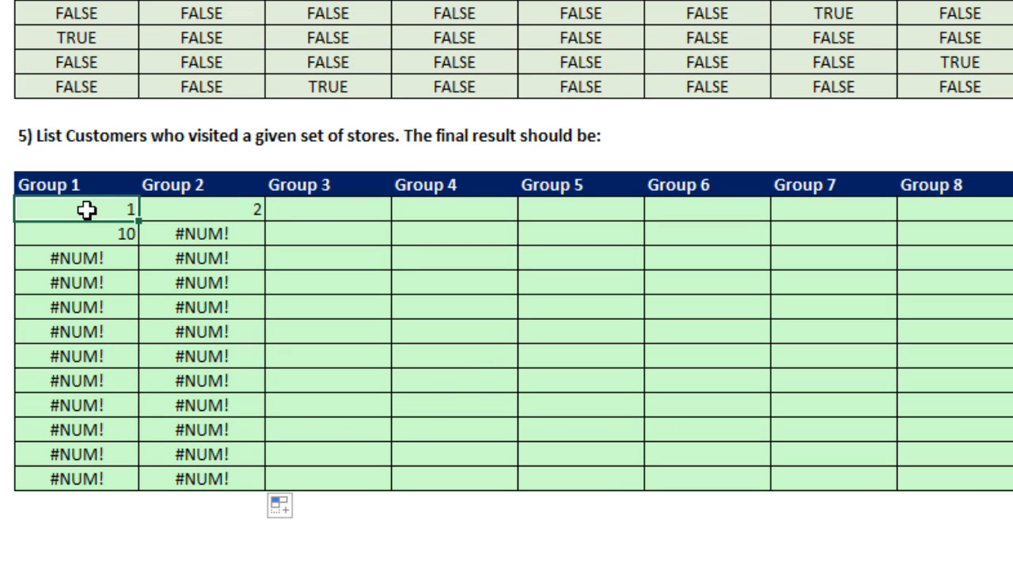
key("F2")
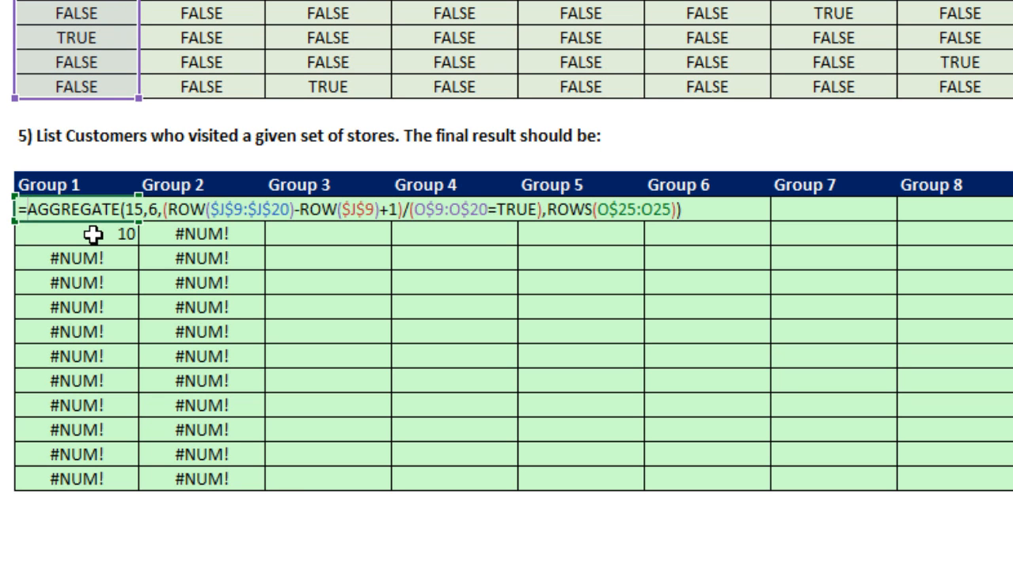
type("IN")
key("Tab")
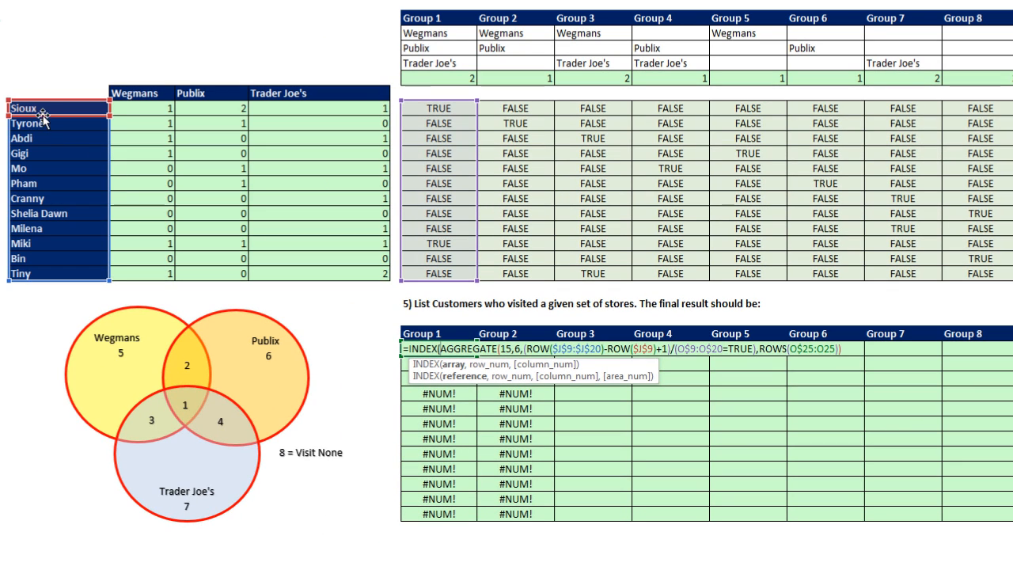
left_click_drag(35, 110, 44, 273)
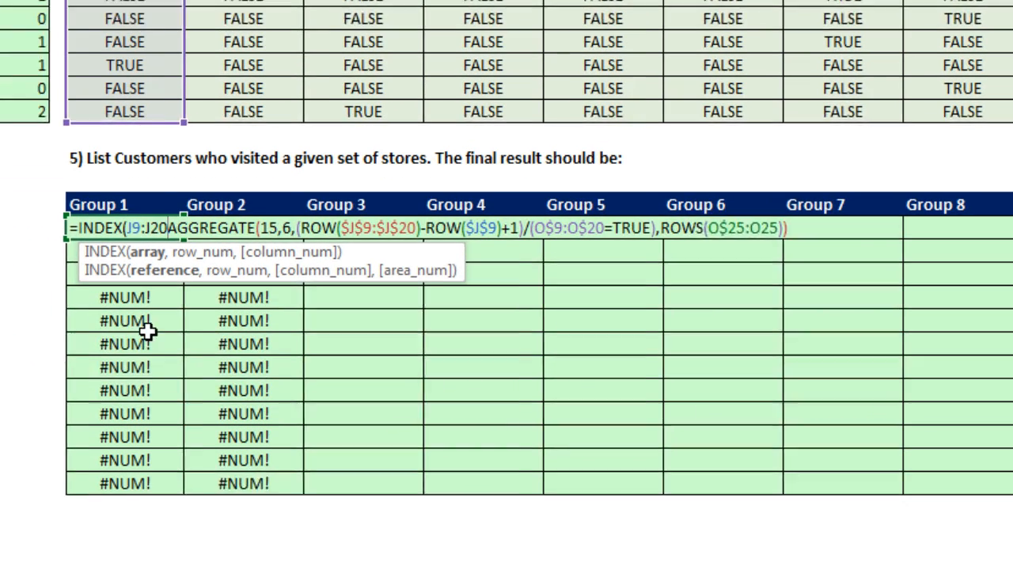
key("F4")
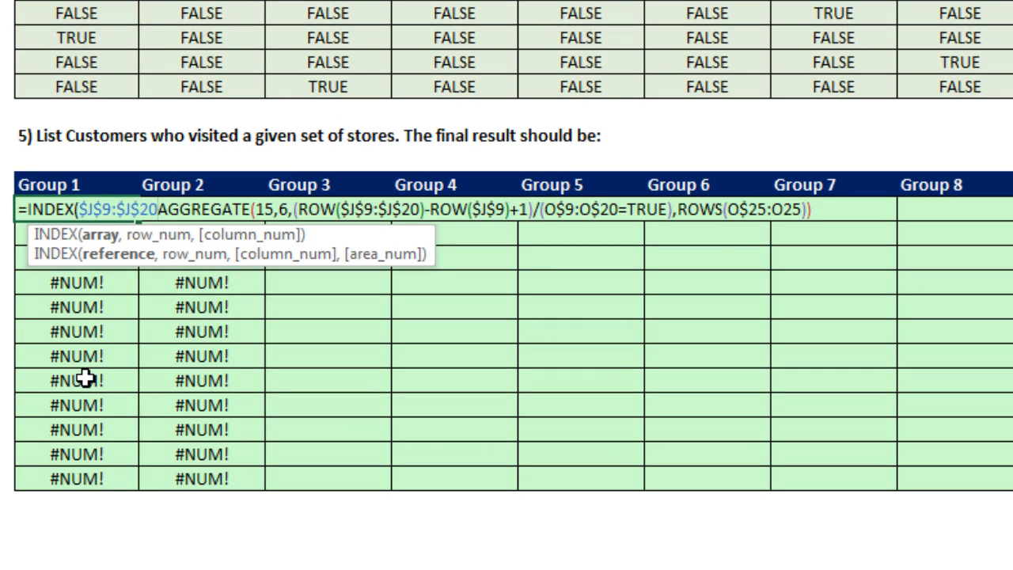
type(",")
- Check INDEX's row_num argument, close and enter the O25 formula, and fill it through all 12 rows of the Group 1 and Group 2 columns
left_click(146, 237)
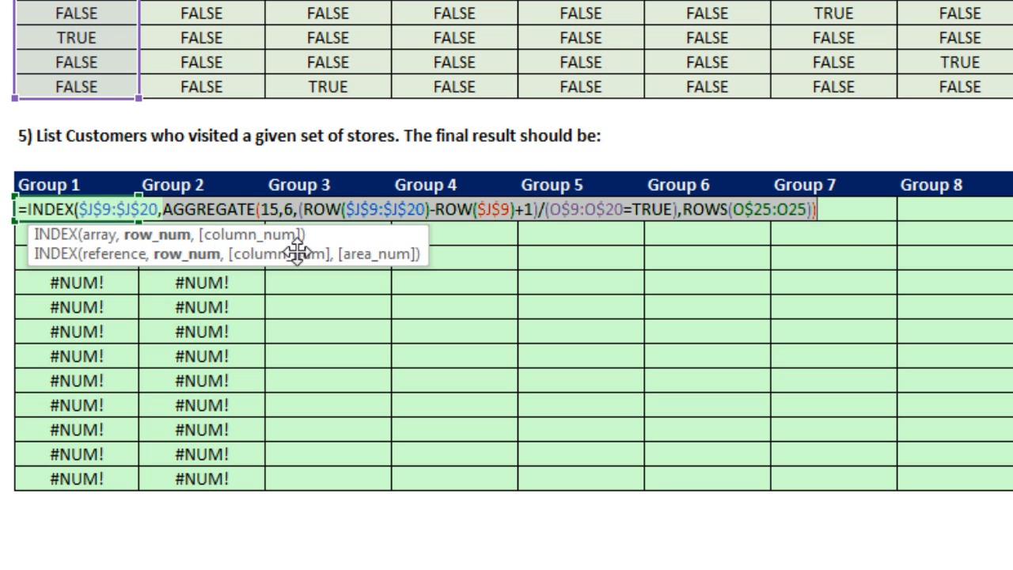
left_click(849, 205)
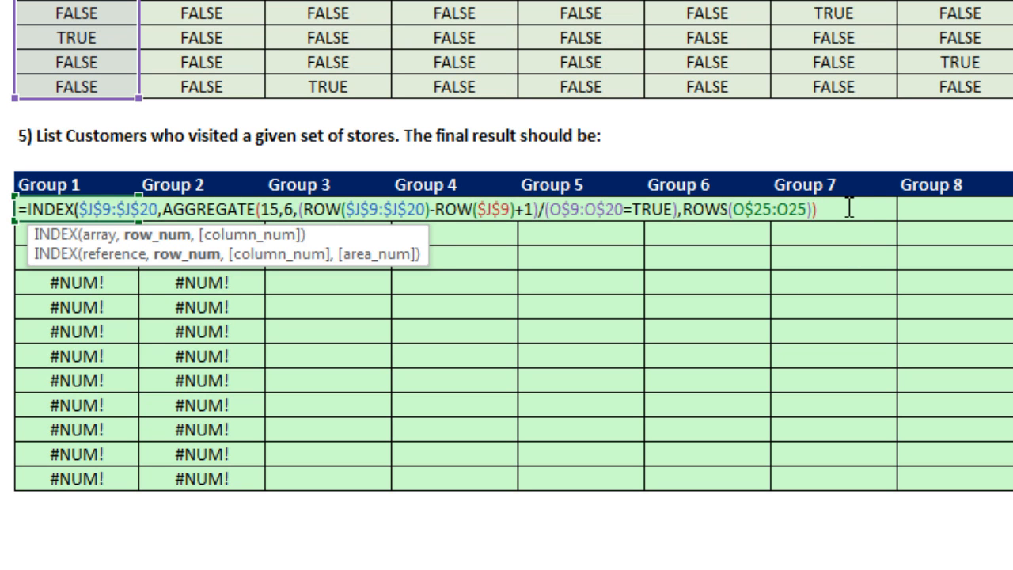
key("ctrl+Return")
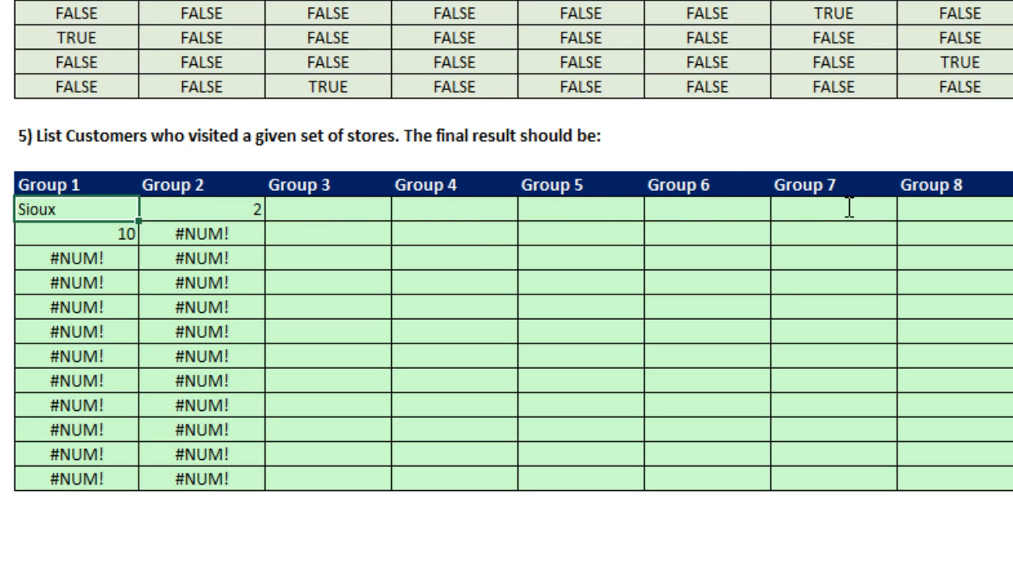
double_click(141, 222)
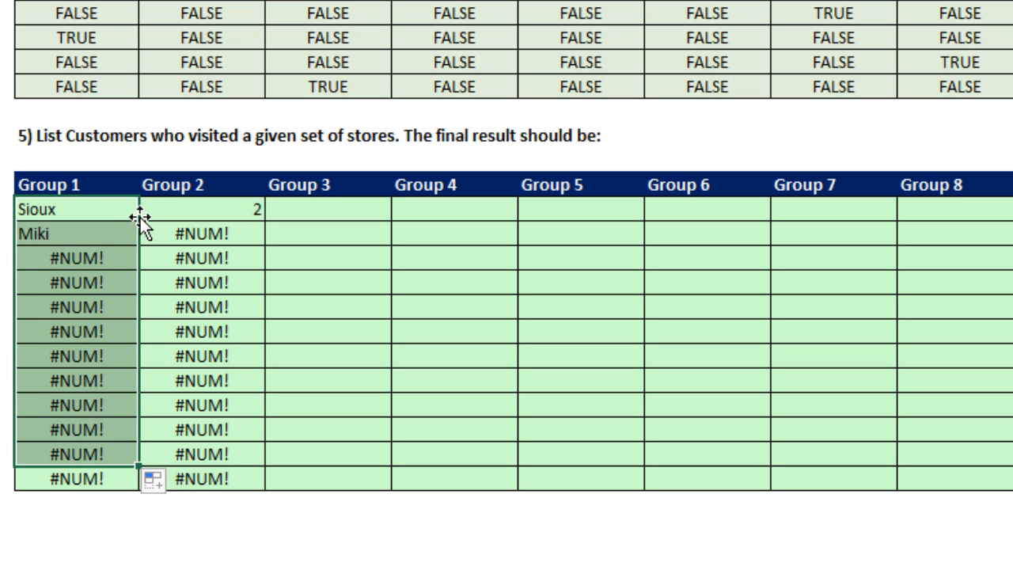
left_click_drag(137, 468, 226, 481)
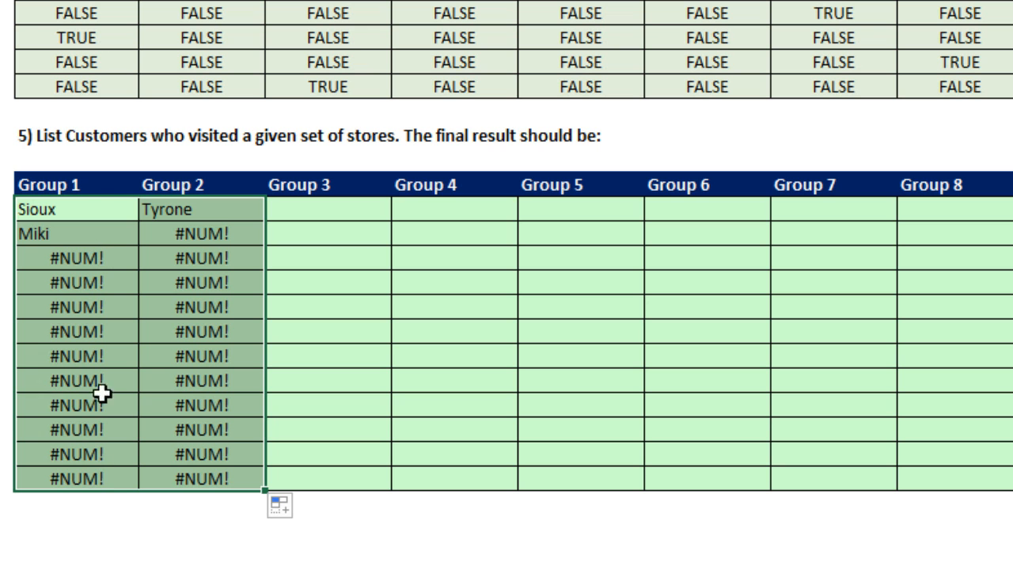
- Try to wrap the INDEX formula in O25 in IFERROR and check its value argument
left_click(85, 208)
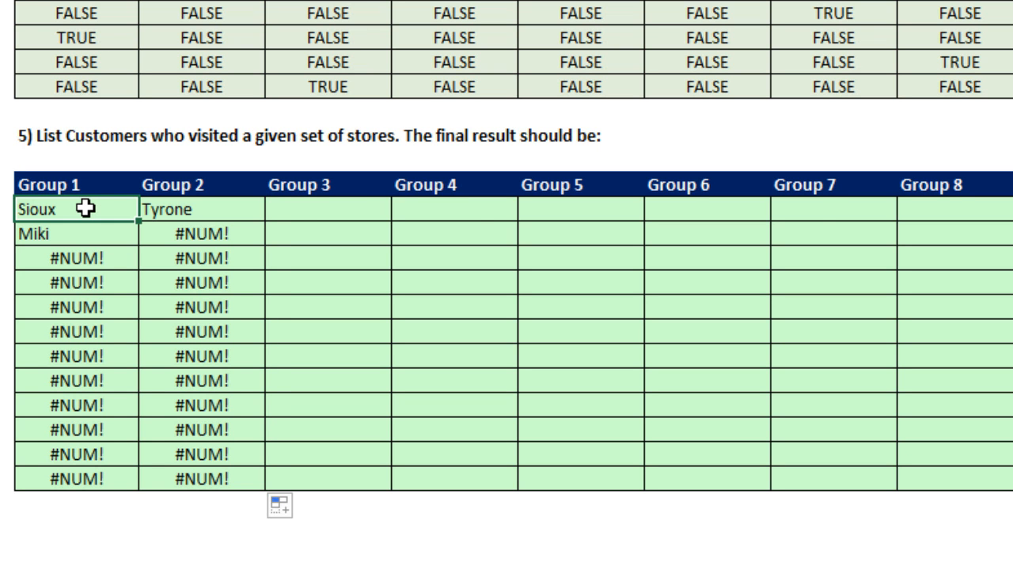
key("F2")
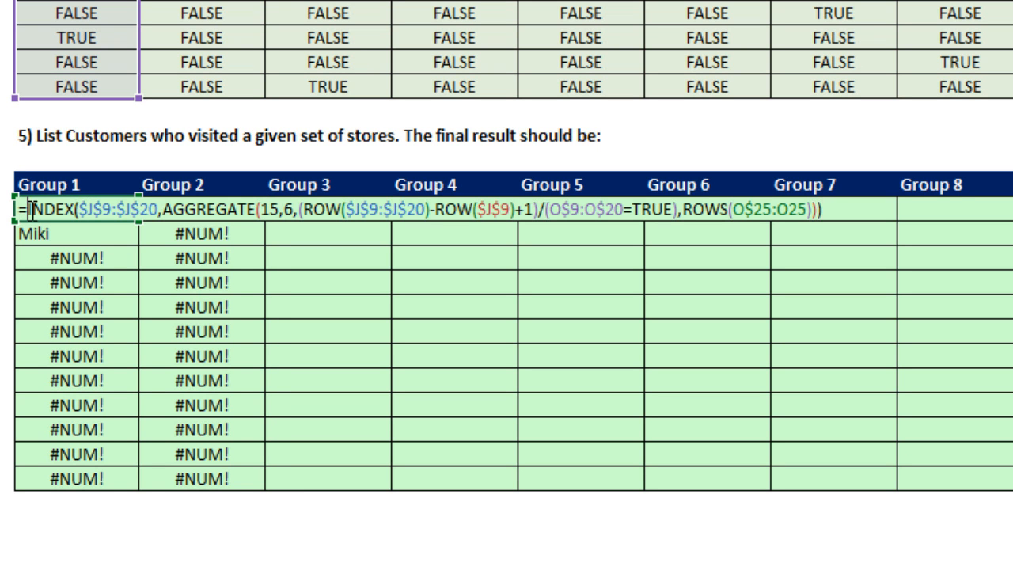
type("if")
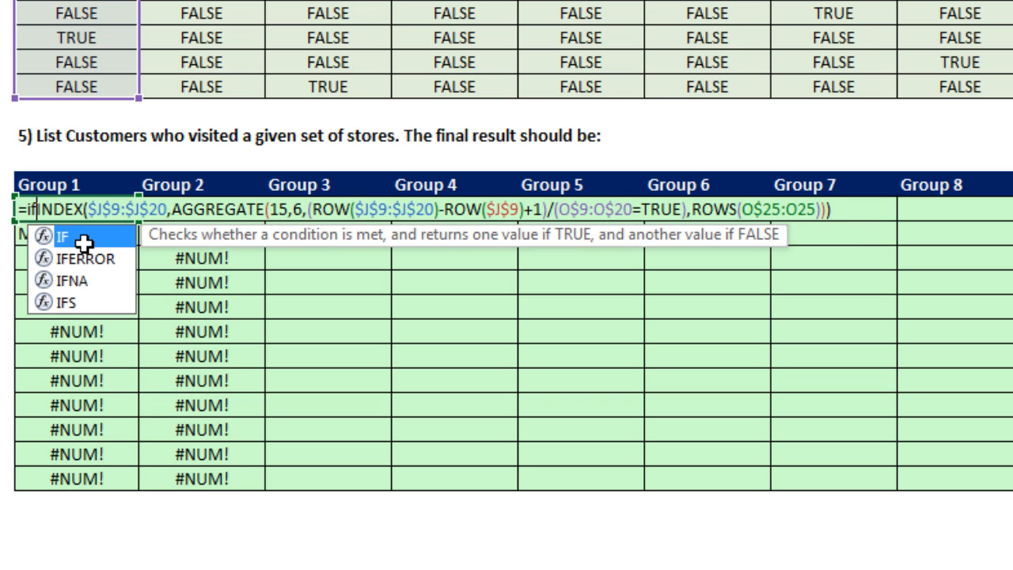
key("Down")
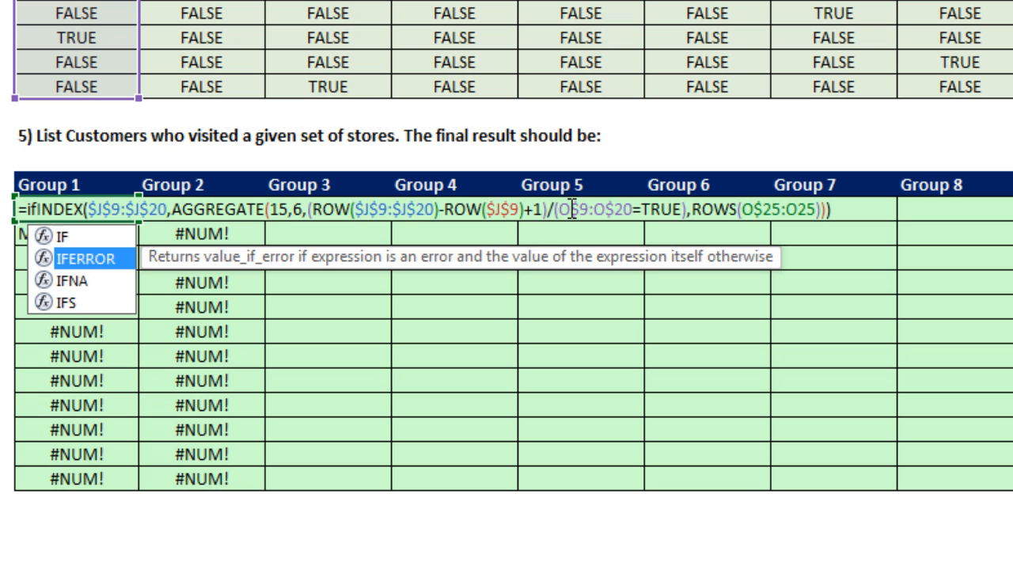
key("Tab")
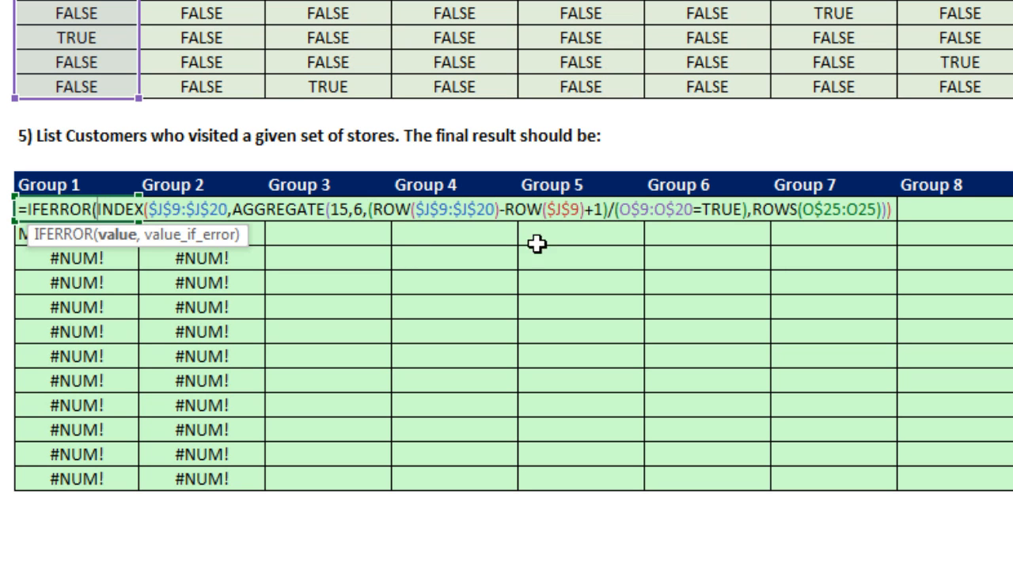
left_click(114, 238)
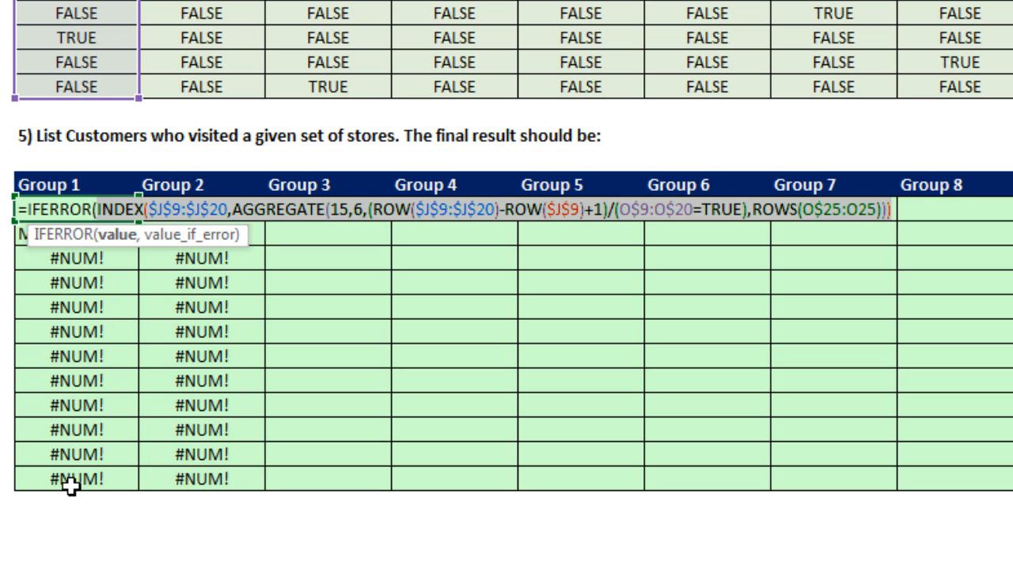
- Replace IFERROR with an opening IF function in front of INDEX in the O25 formula
left_click(93, 209)
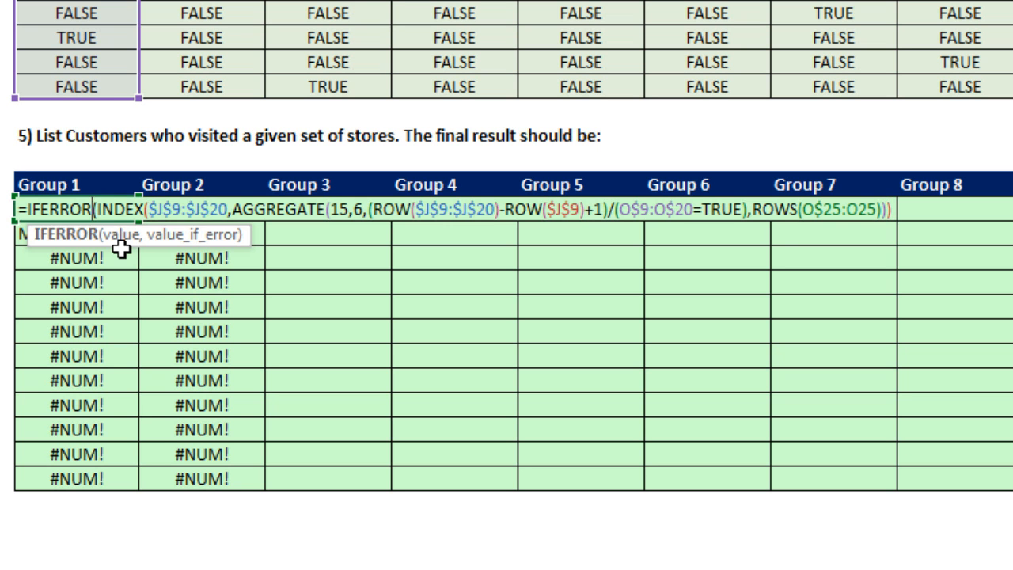
key("BackSpace")
key("BackSpace")
key("BackSpace")
key("BackSpace")
key("BackSpace")
key("BackSpace")
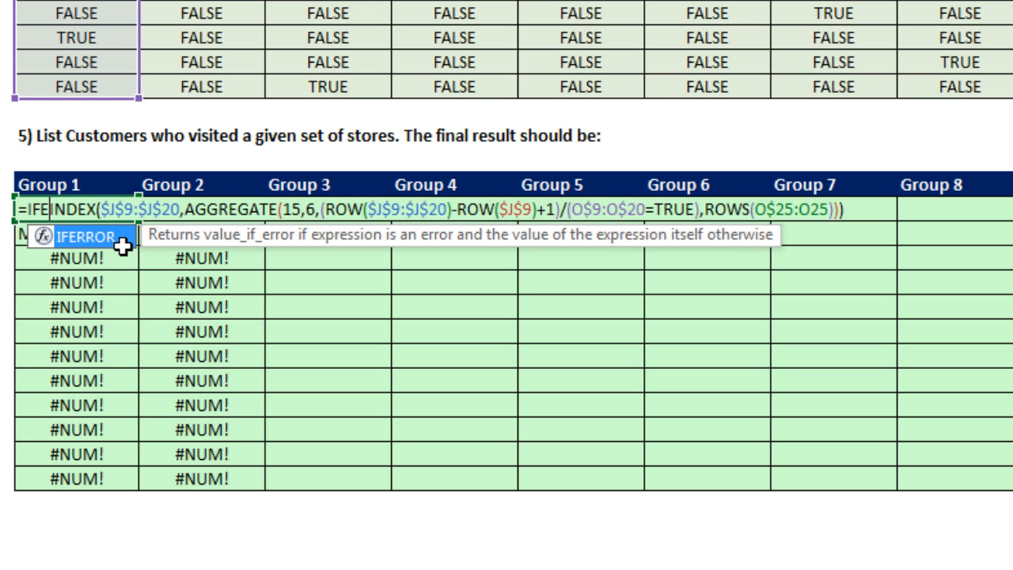
type("(")
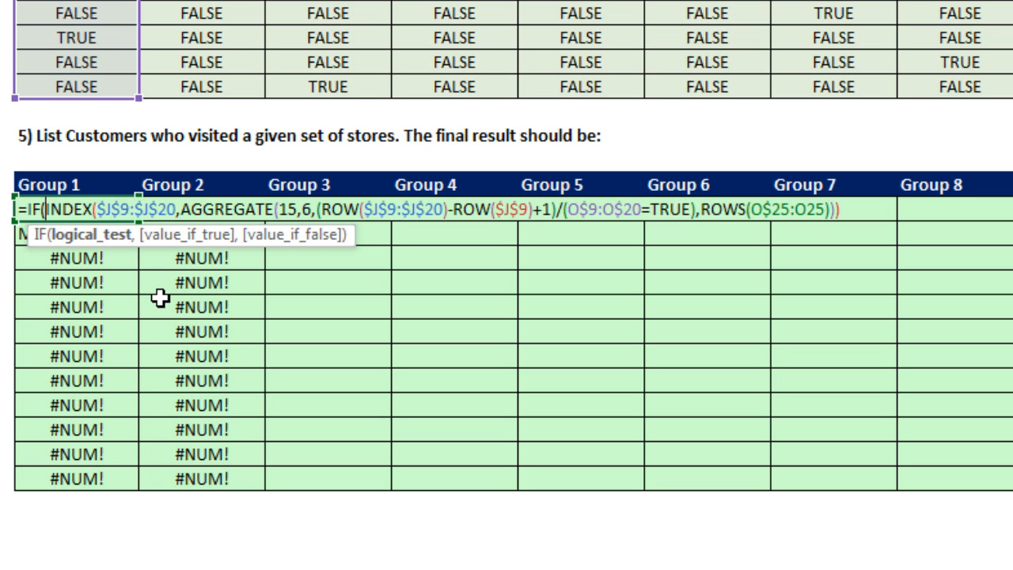
- Build IF's logical test as ROWS(O$25:O25)>O$7, pasting the copied ROWS expression and locking only the row of the Group 1 count cell
left_click_drag(28, 237, 33, 402)
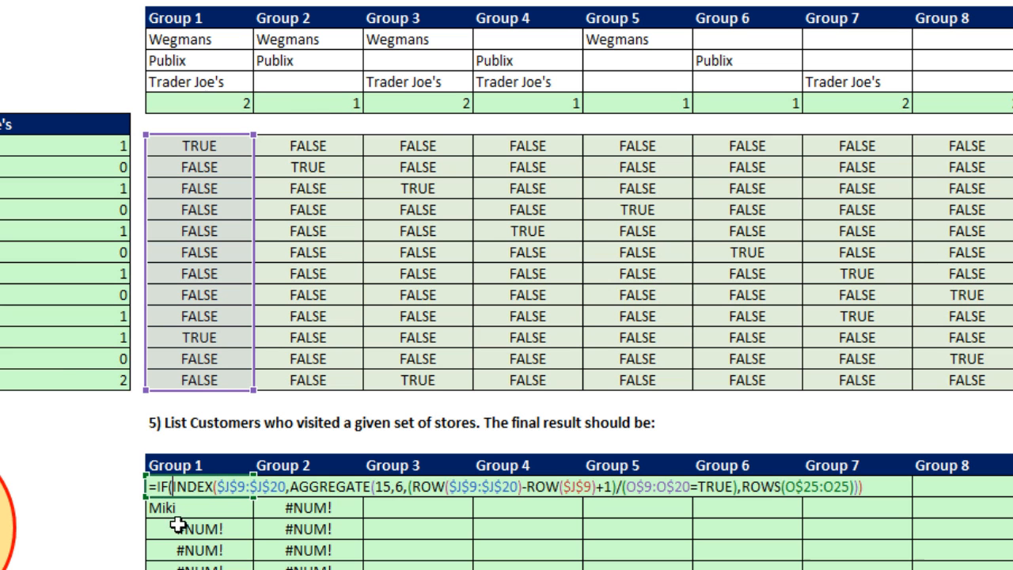
key("ctrl+v")
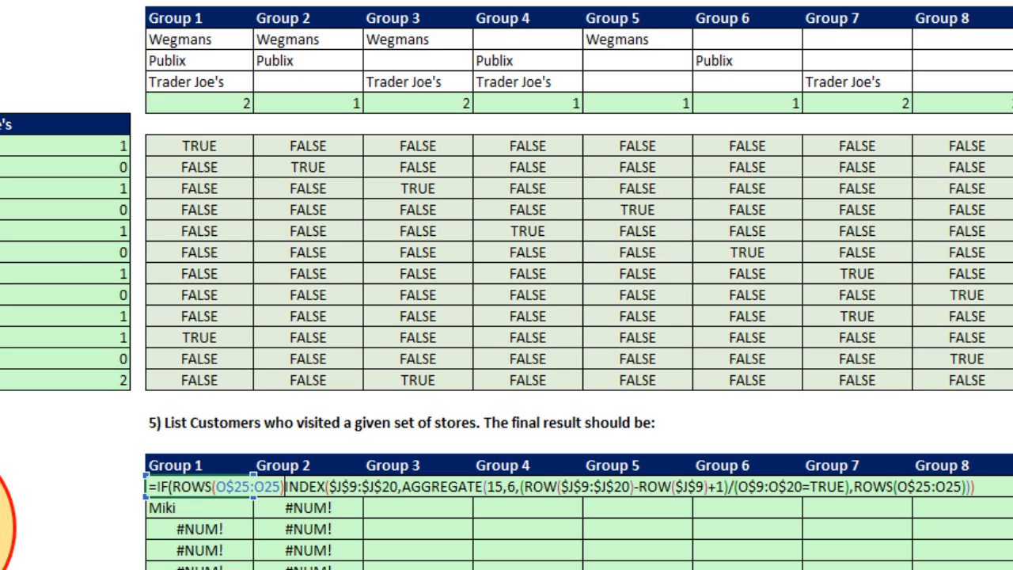
type(">")
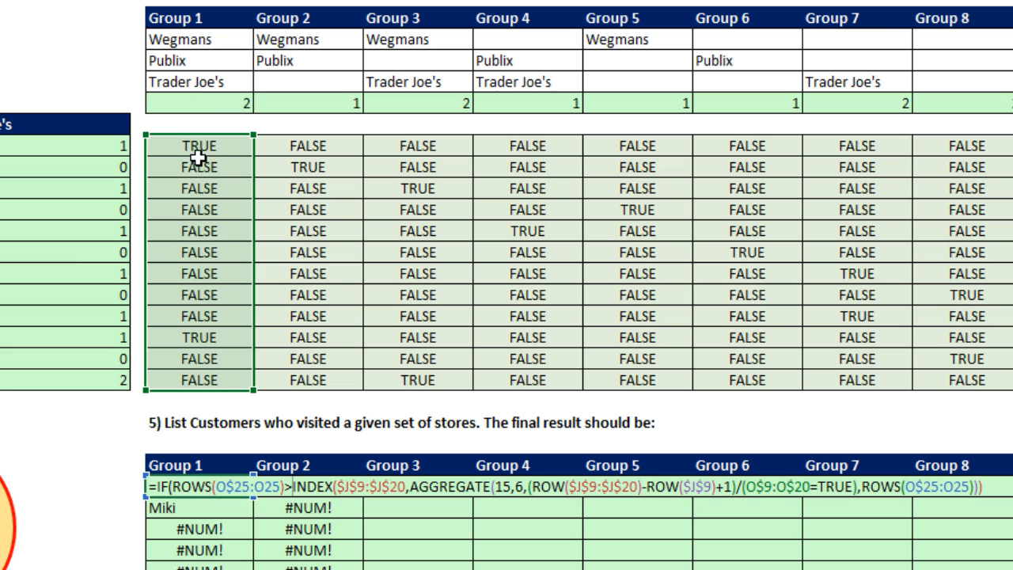
left_click(195, 97)
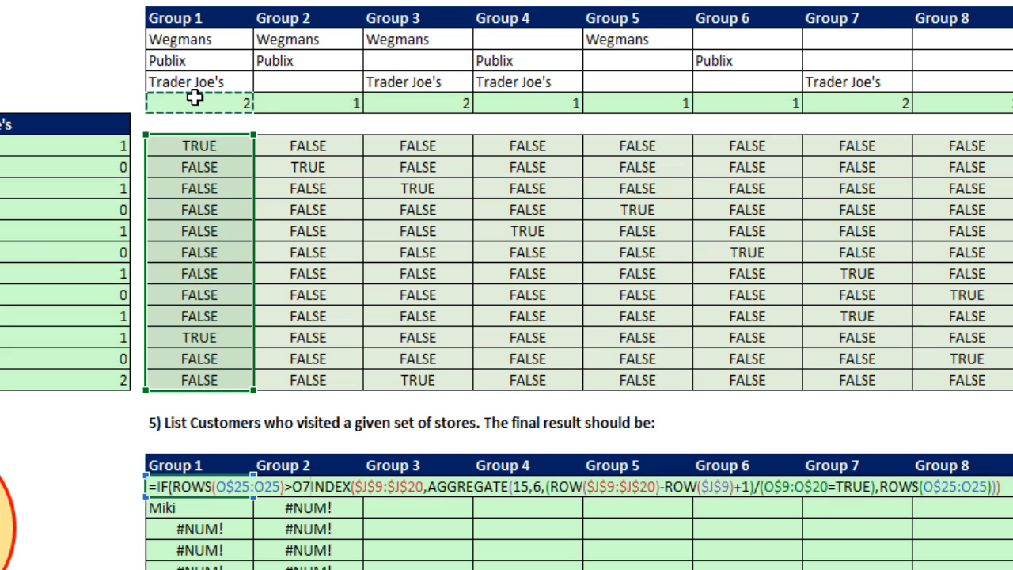
key("F4")
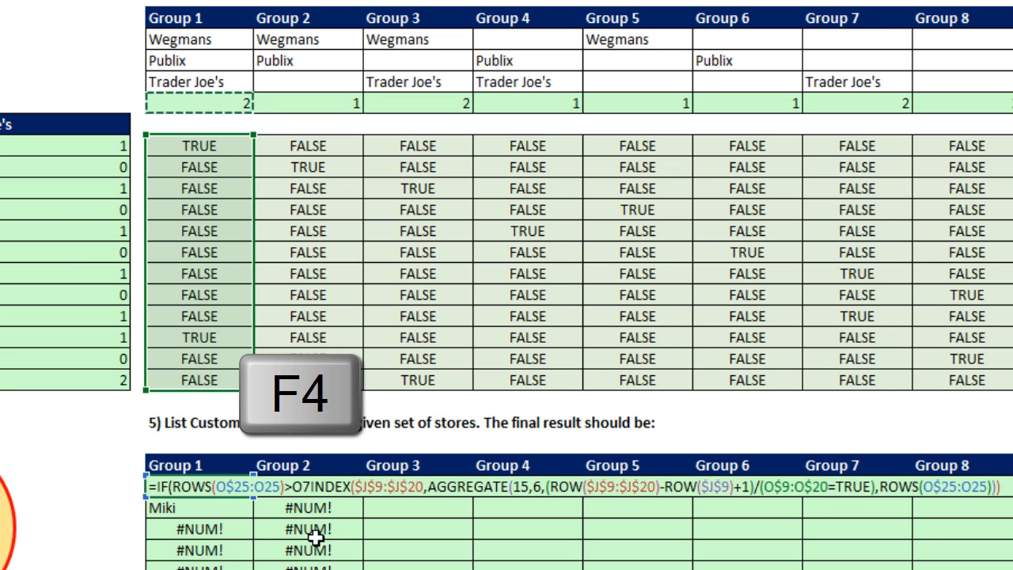
key("F4")
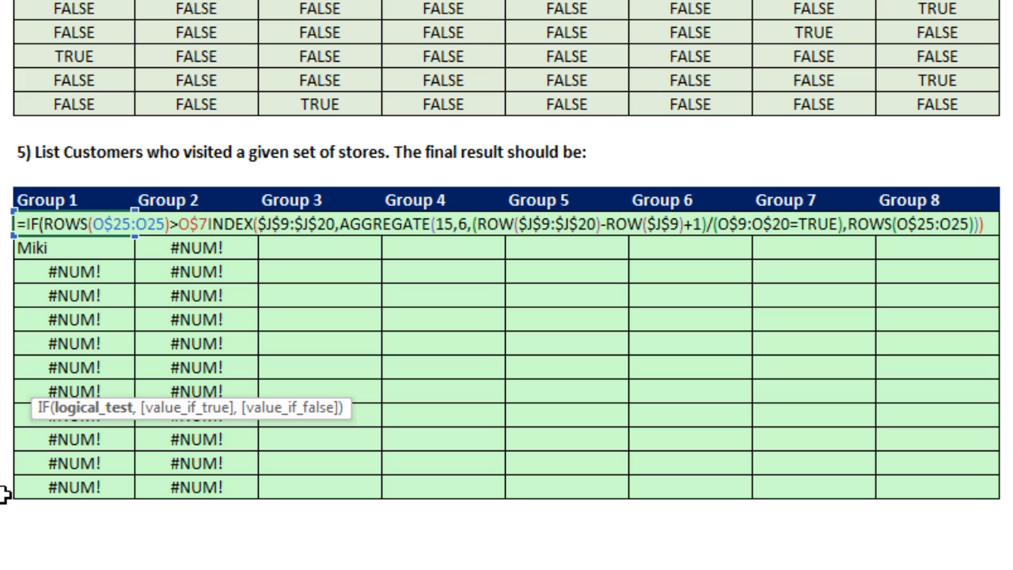
- Set IF's value_if_true to an empty text string "" and make the INDEX expression its value_if_false, closing the formula
type(",")
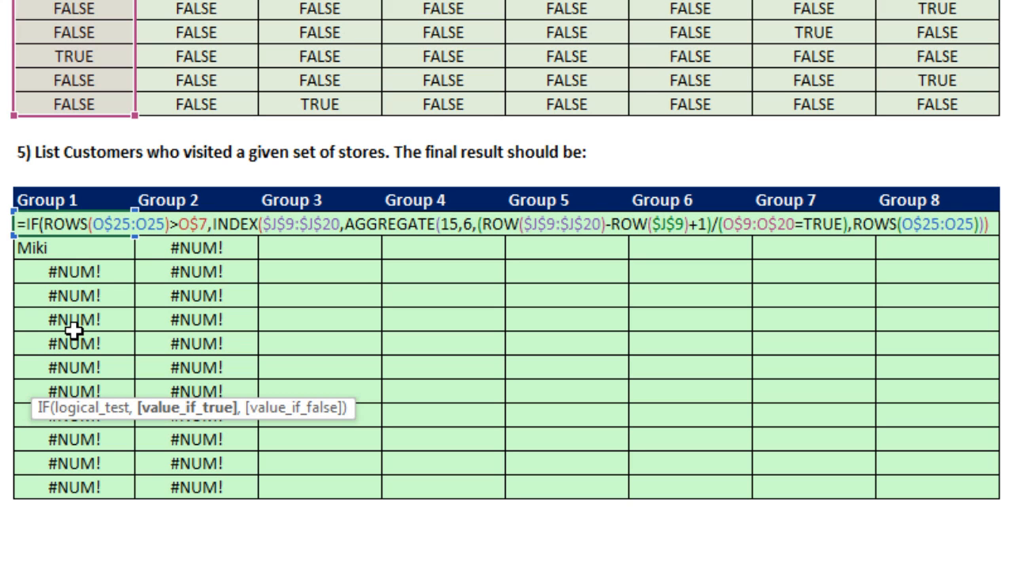
left_click_drag(319, 409, 363, 271)
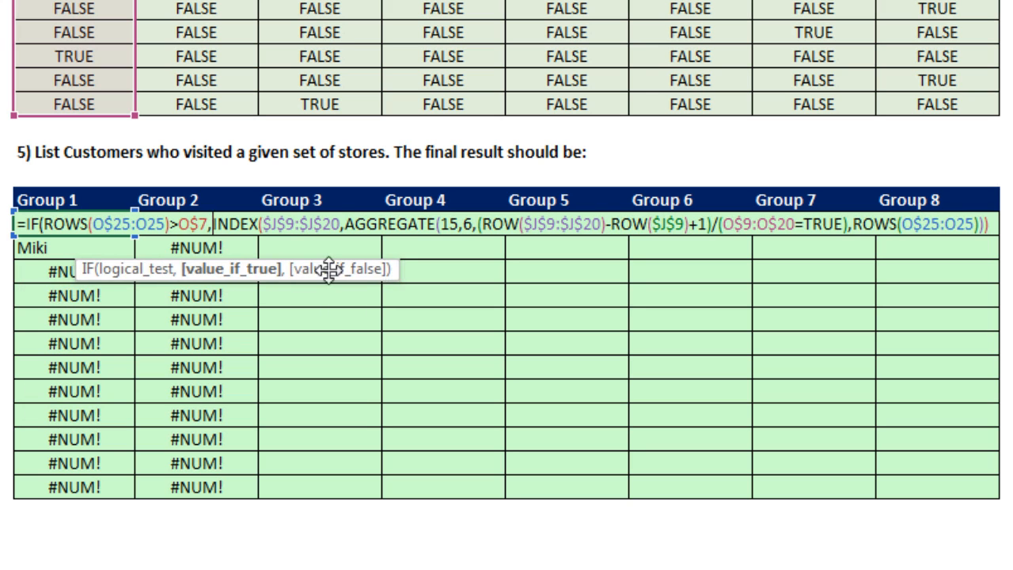
type("\"\"")
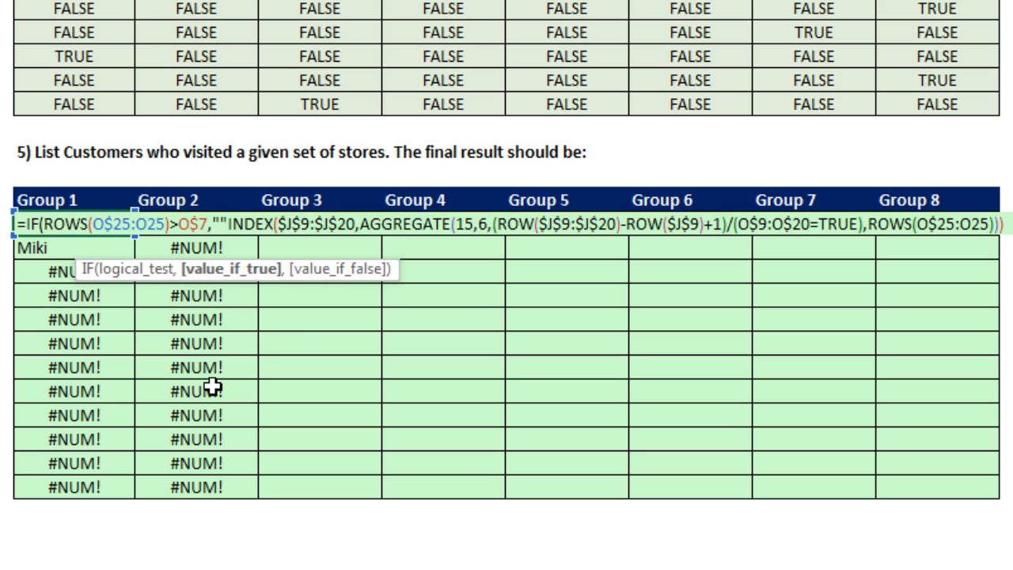
type(",")
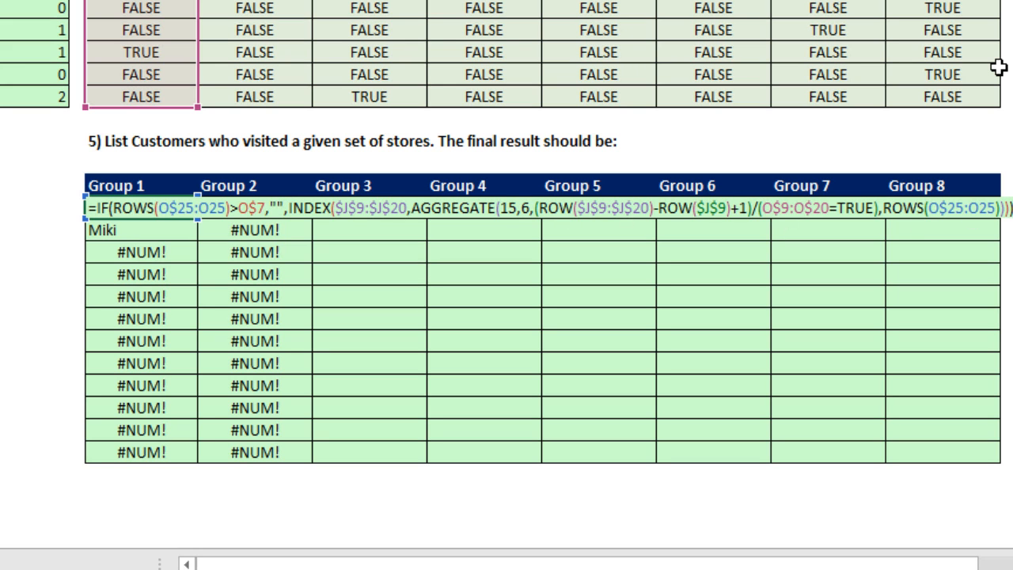
- Enter the IF formula in O25 and copy it down through row 36 and across to the Group 8 column
key("ctrl+Return")
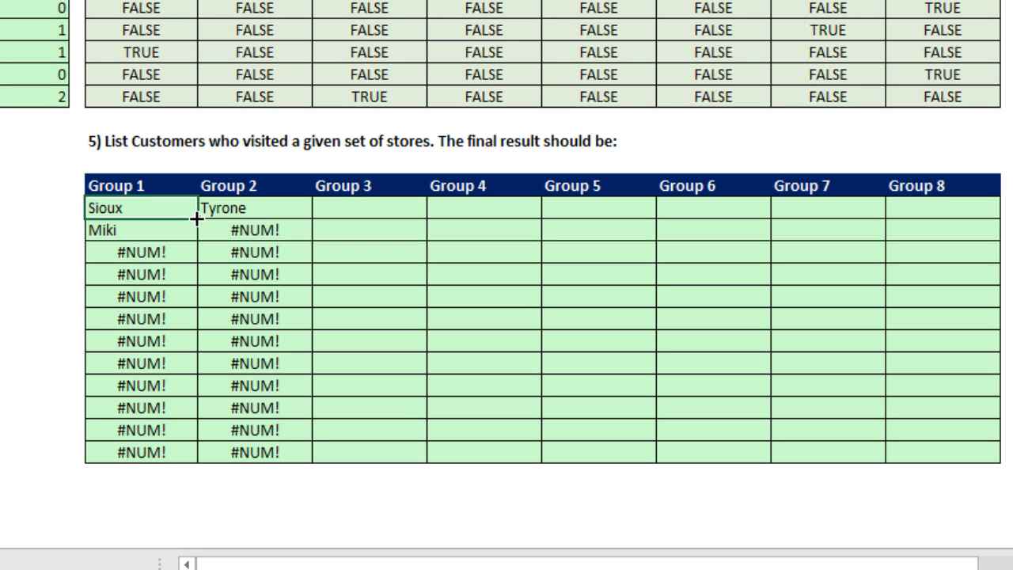
double_click(197, 218)
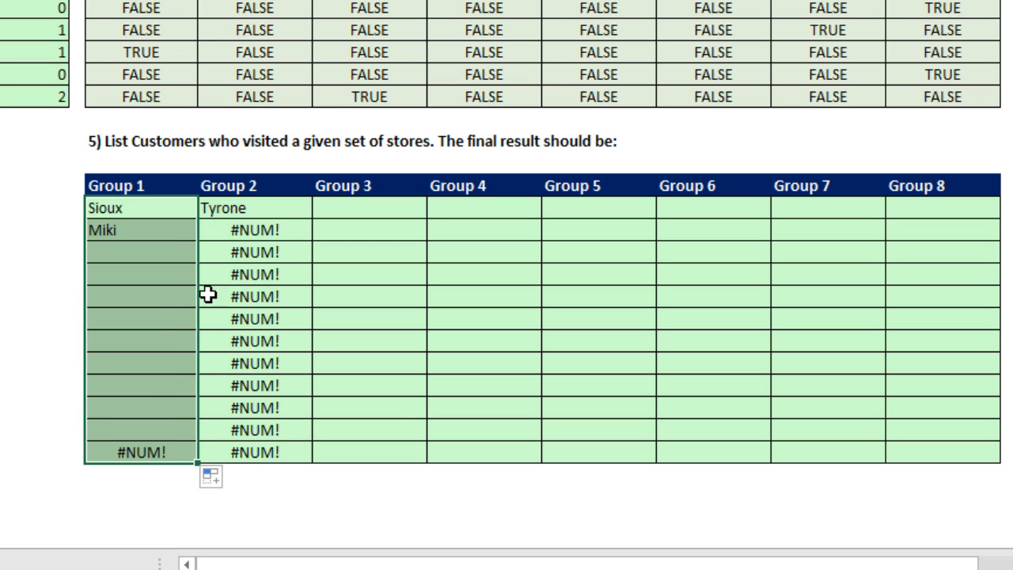
left_click_drag(197, 462, 973, 514)
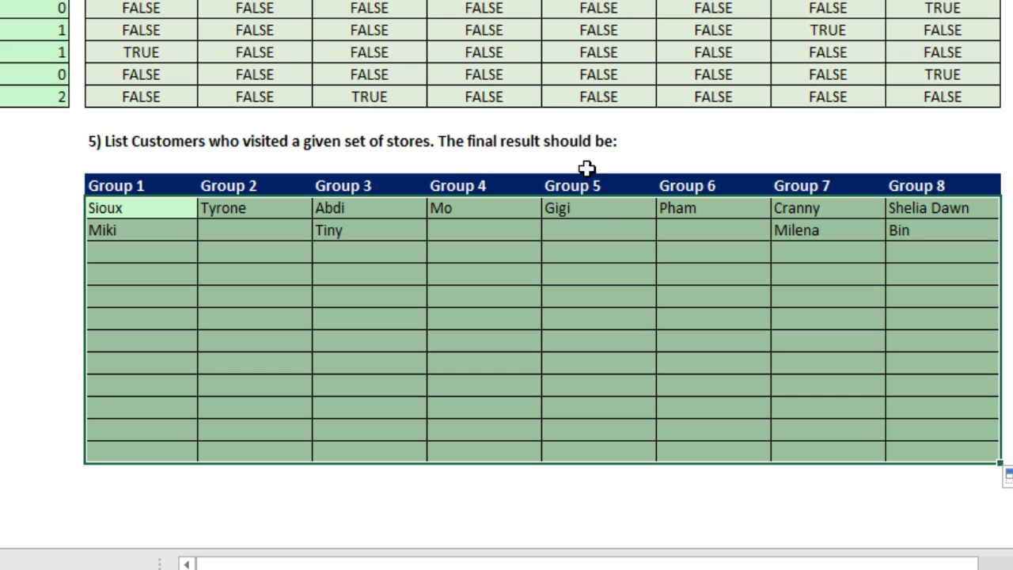
left_click_drag(804, 208, 837, 452)
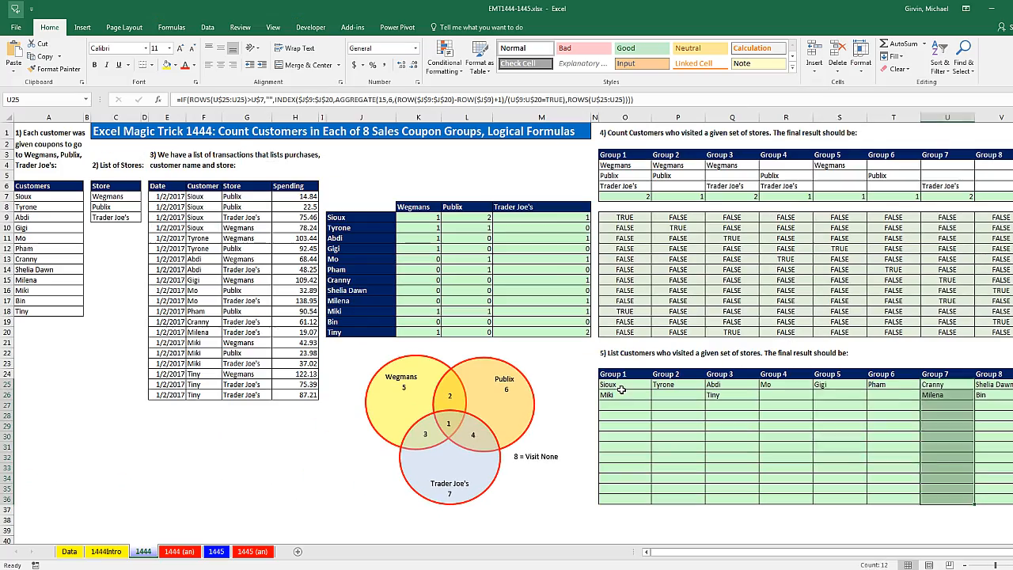
left_click(134, 230)
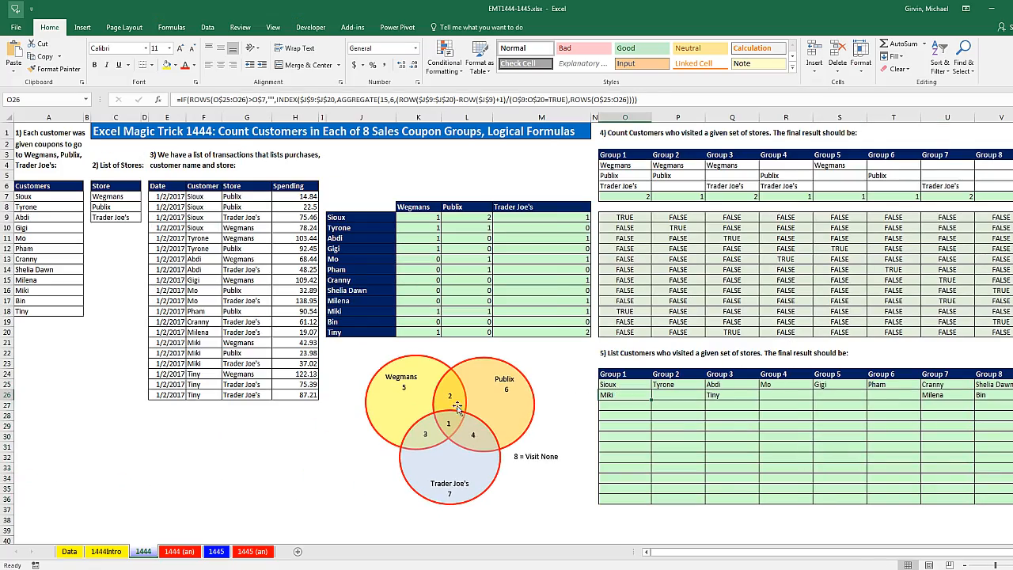
- Switch to the Data sheet and examine the formula behind the last customer number listed under Customers 8, in AE20
left_click(68, 553)
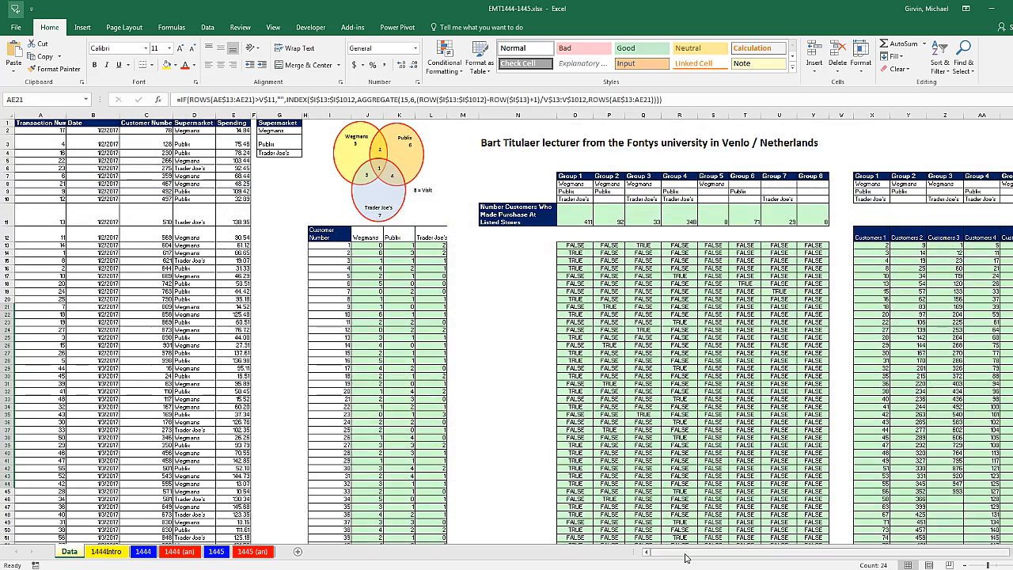
scroll(672, 554, "right", 2)
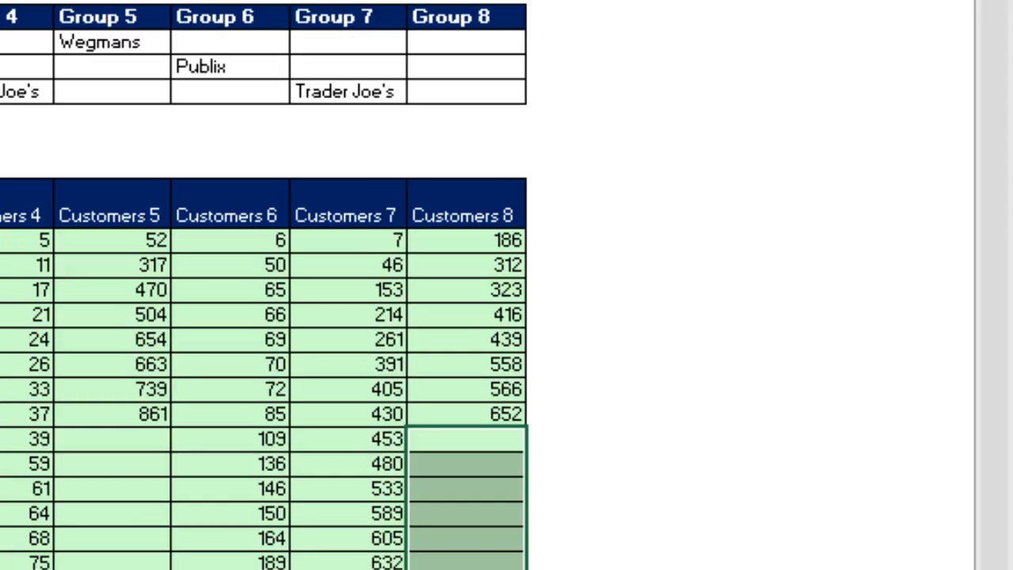
left_click(457, 413)
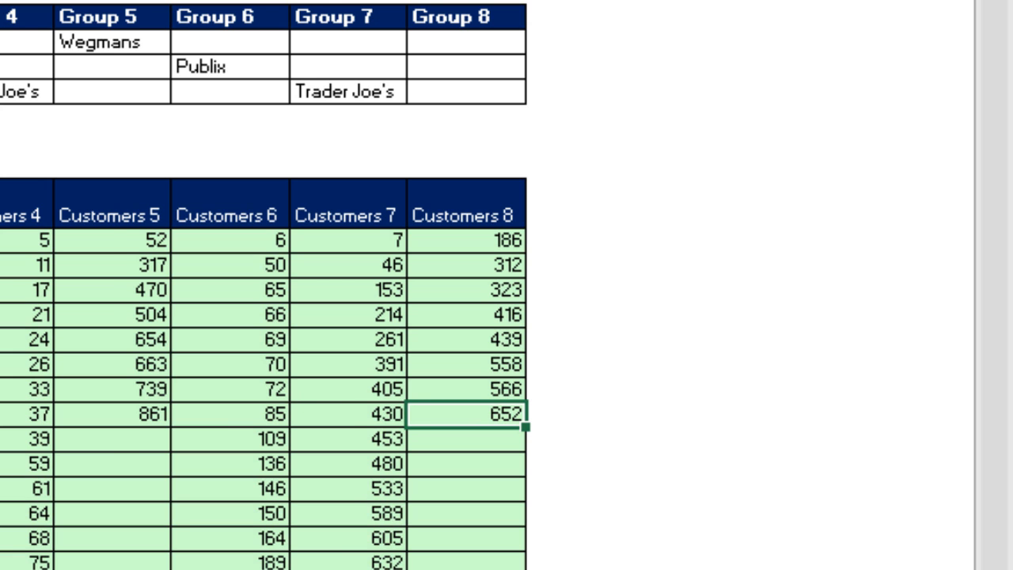
scroll(316, 356, "right", 3)
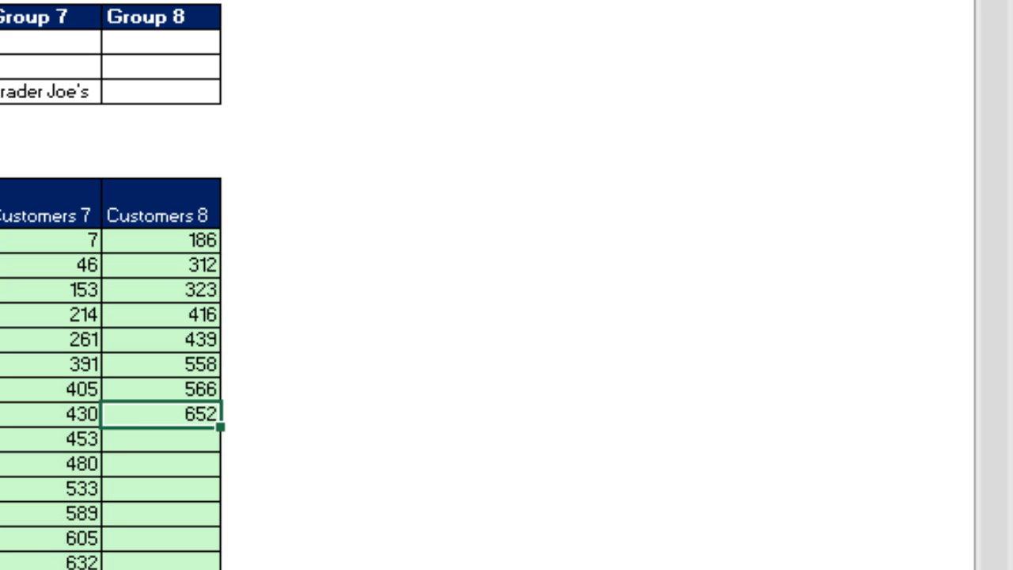
key("F2")
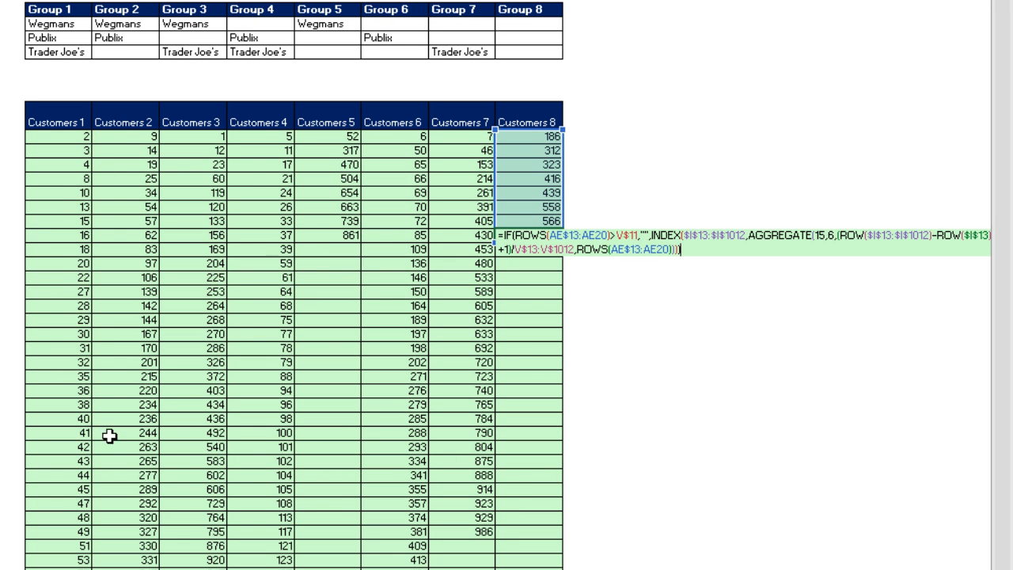
key("ctrl+Return")
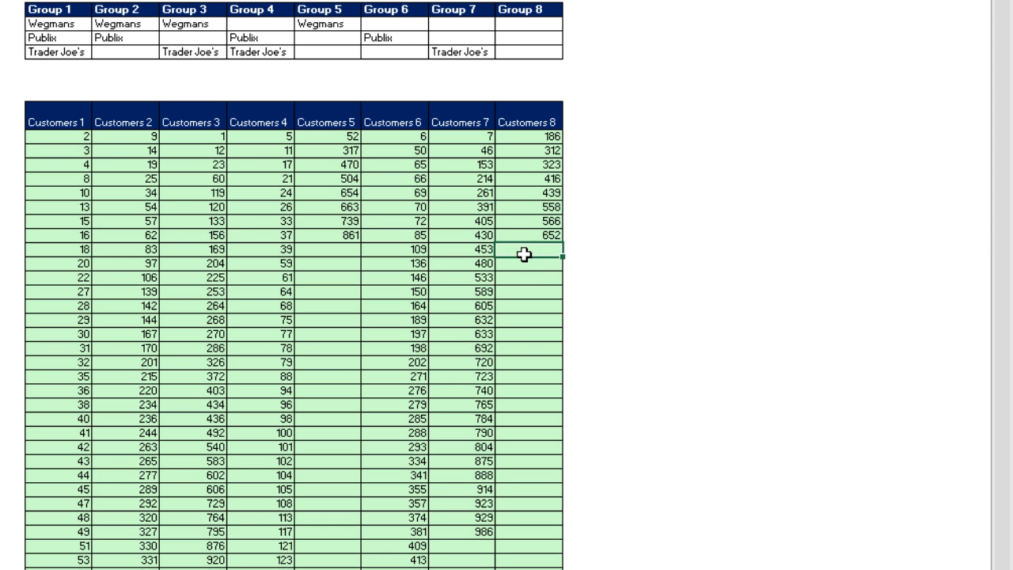
- Examine the logical_test and value_if_true arguments of the IF formula in AE21, the first blank cell under Customers 8
double_click(524, 253)
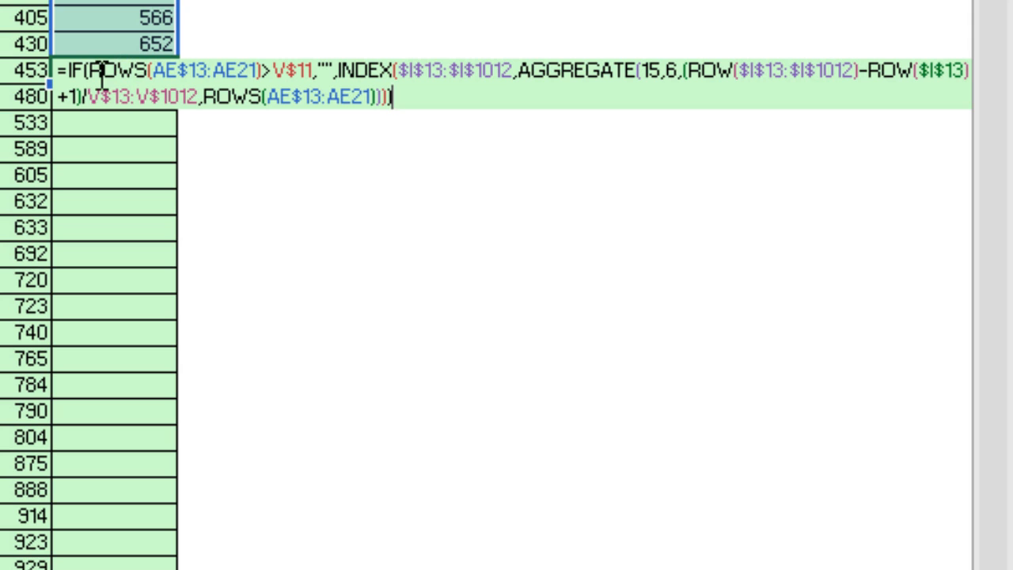
left_click(99, 71)
left_click(124, 132)
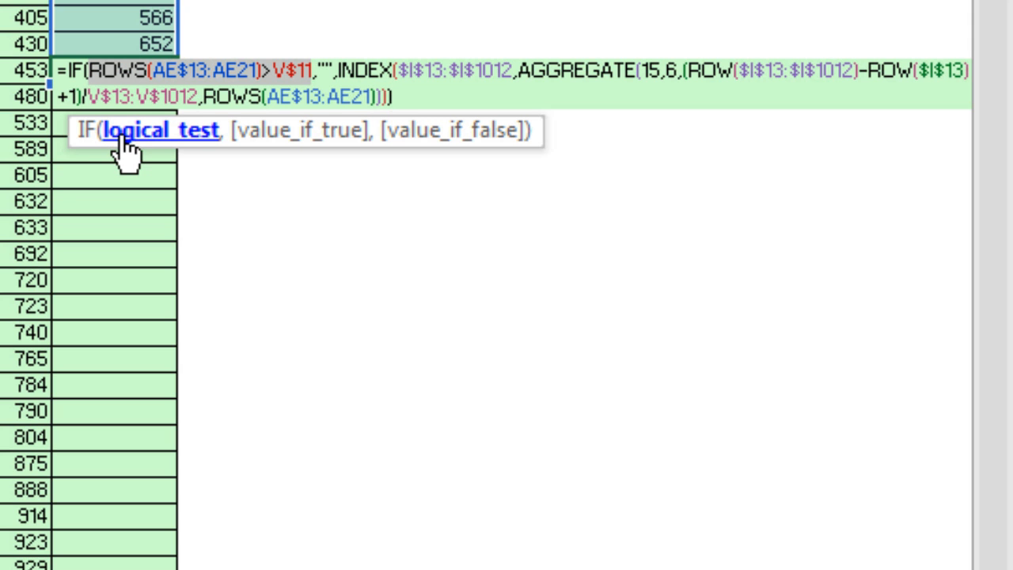
double_click(324, 70)
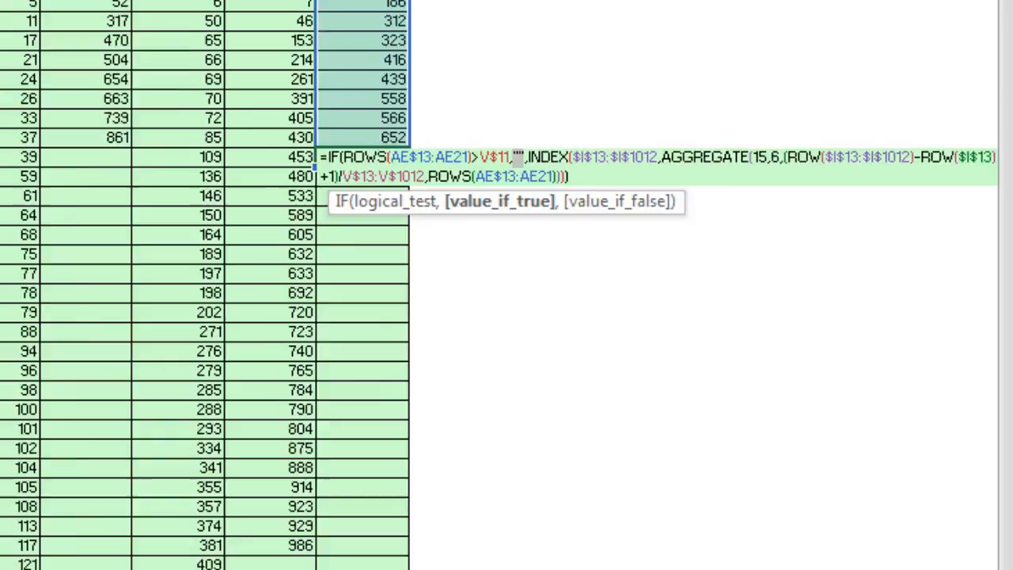
key("Escape")
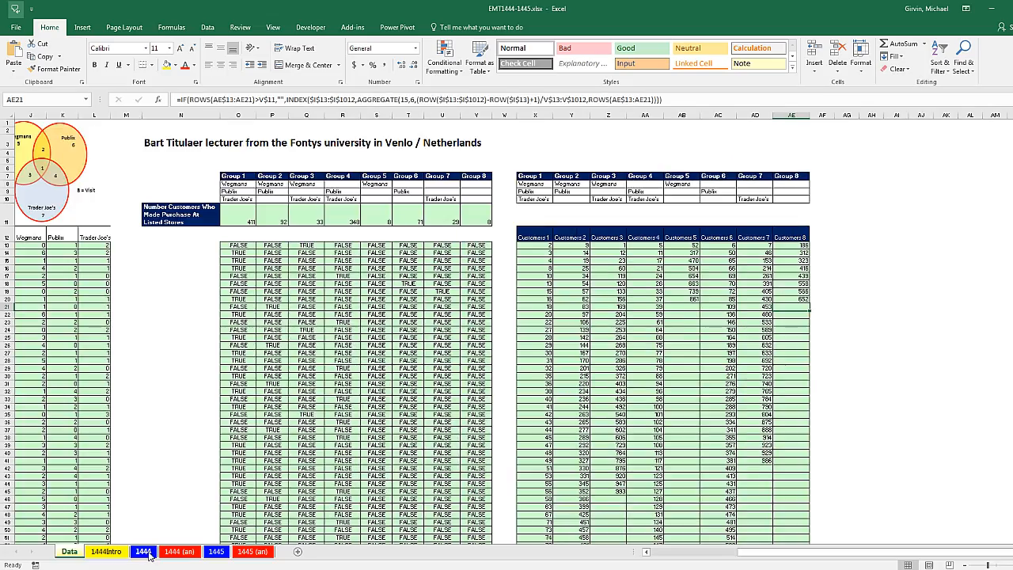
- Return to the 1444 sheet and review the customer-listing formula in O25, leaving it unedited
left_click(145, 552)
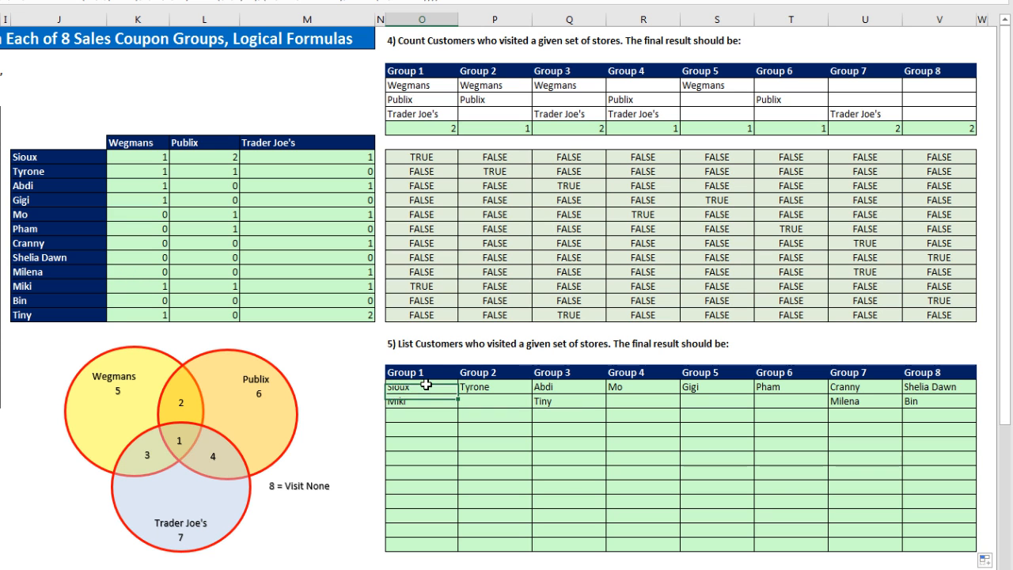
double_click(426, 385)
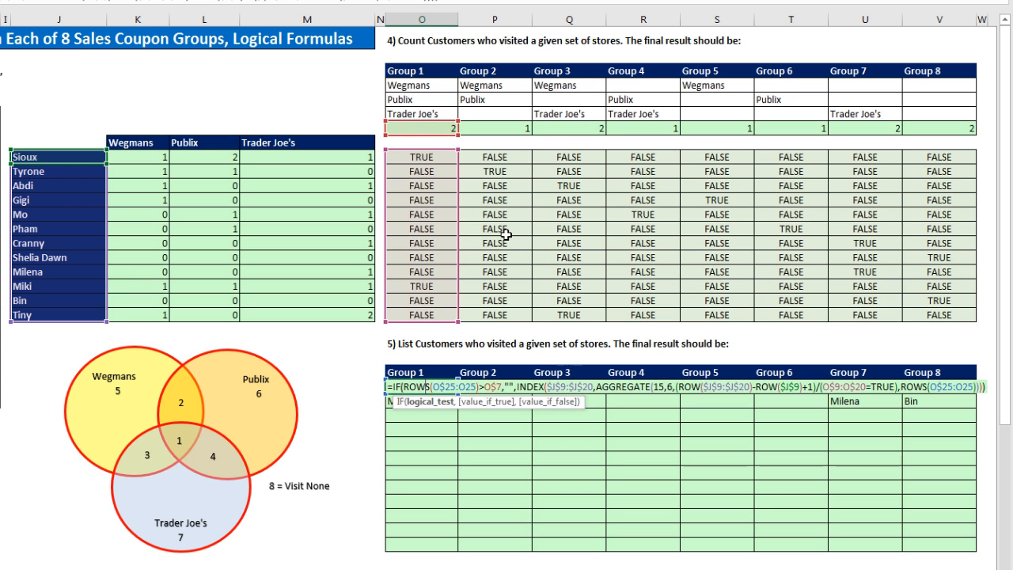
key("Escape")
- Review the logical formulas for Group 1, Group 2 and Group 8 in row 9 of the TRUE/FALSE table
double_click(441, 158)
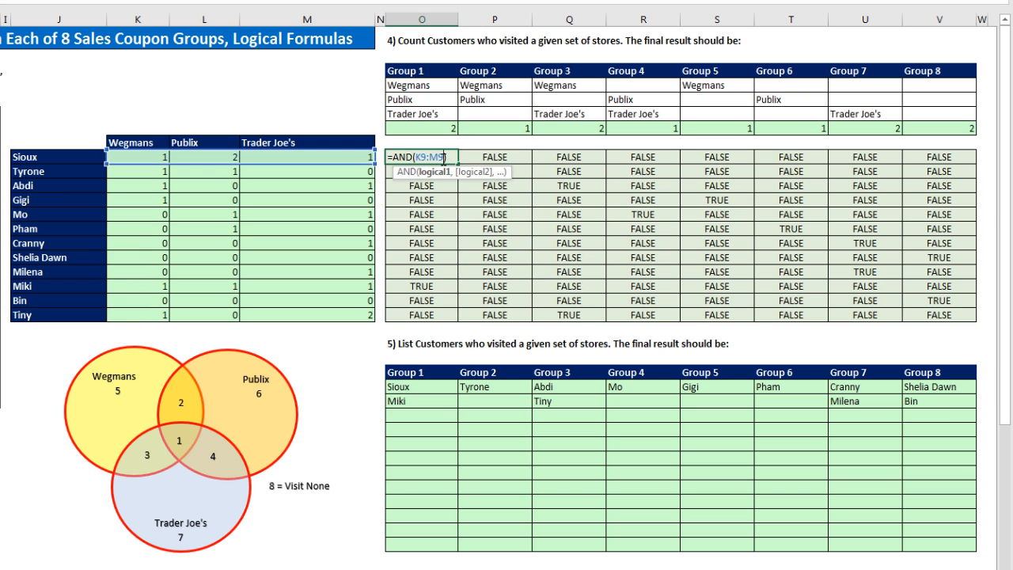
key("Escape")
double_click(485, 157)
key("Escape")
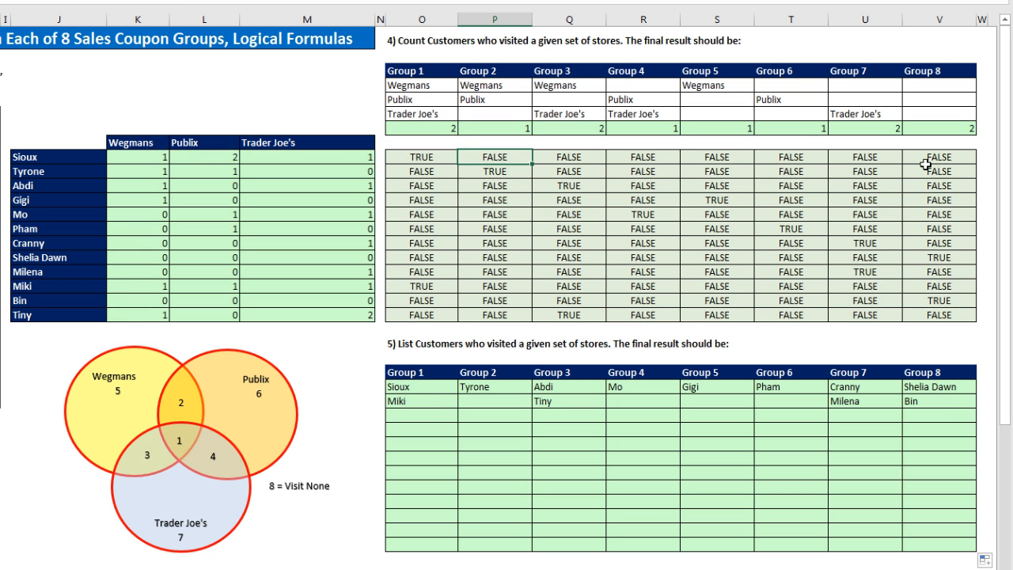
double_click(934, 157)
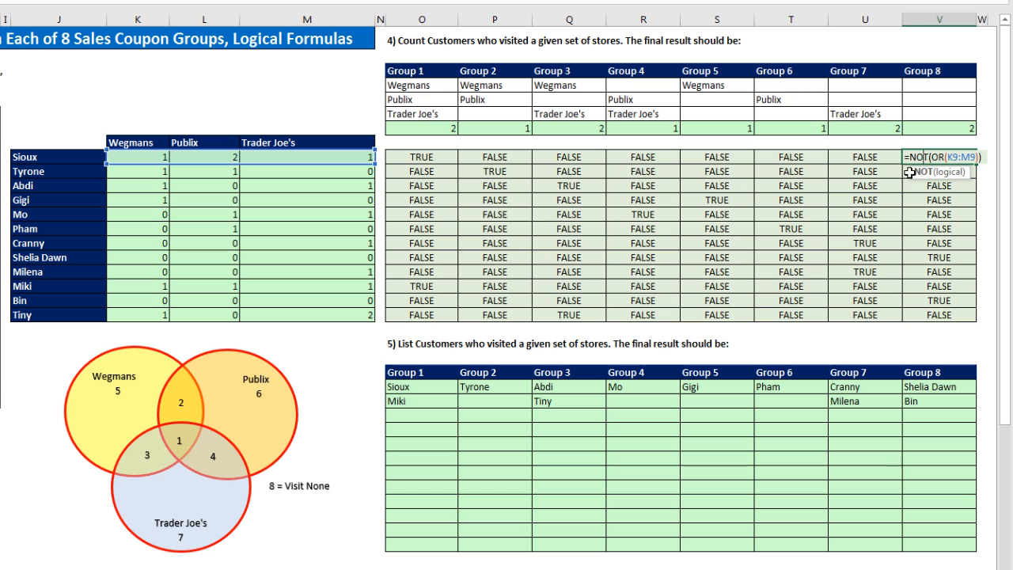
key("Escape")
- Review the COUNTIFS formulas in the Group 1 count cell O7 and the first customer's Wegmans visit cell K9
left_click(425, 126)
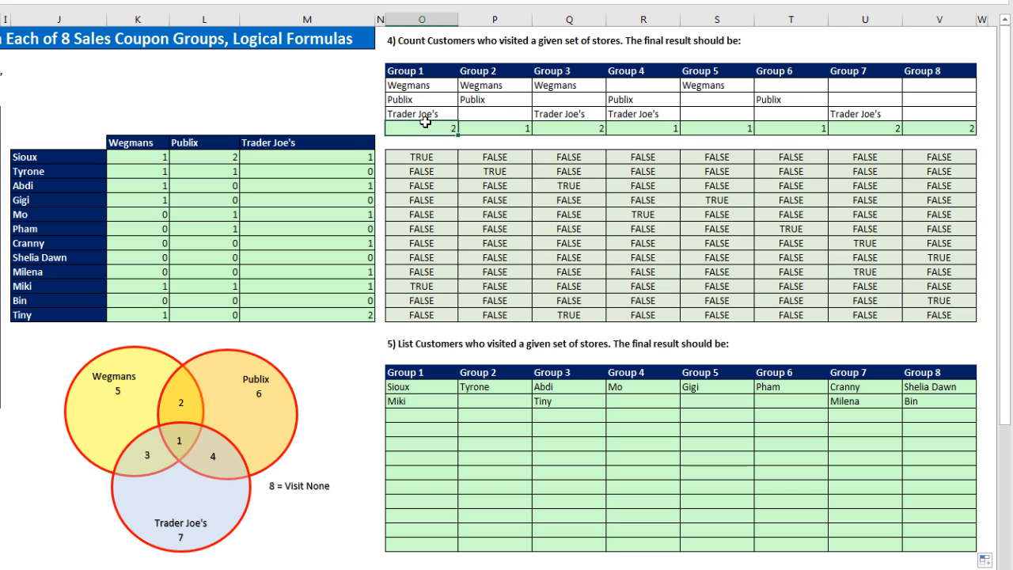
double_click(426, 127)
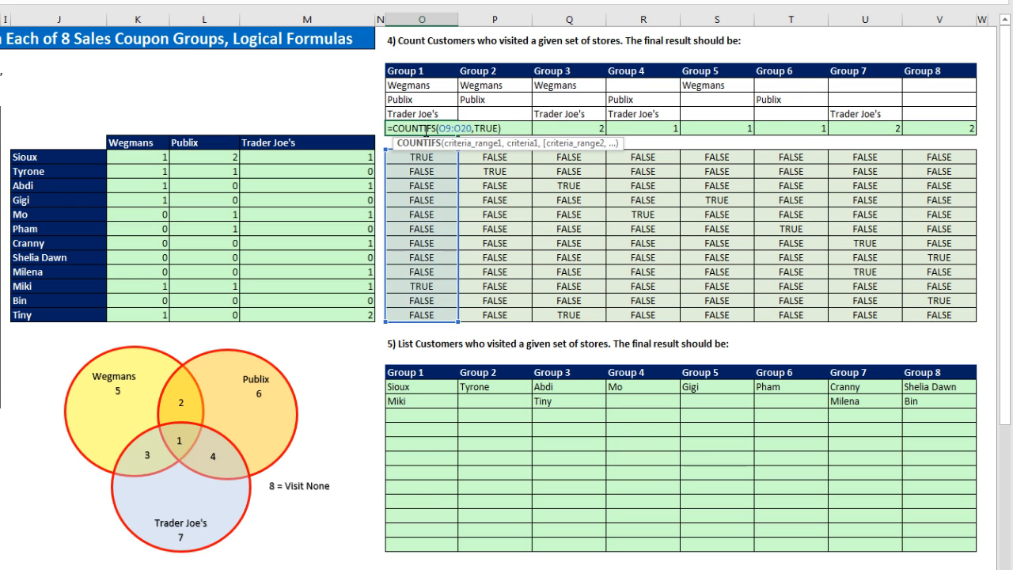
key("Escape")
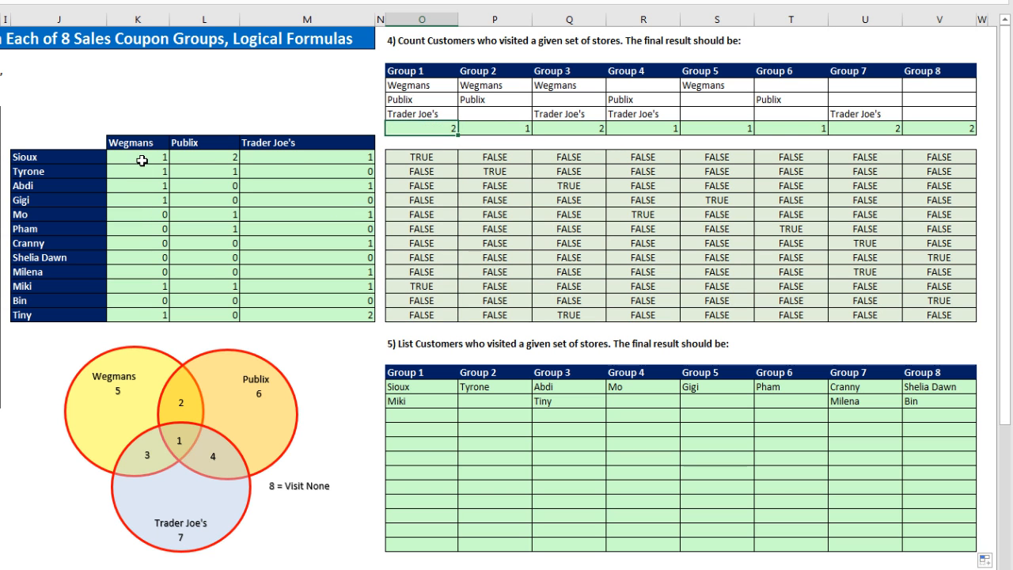
double_click(141, 161)
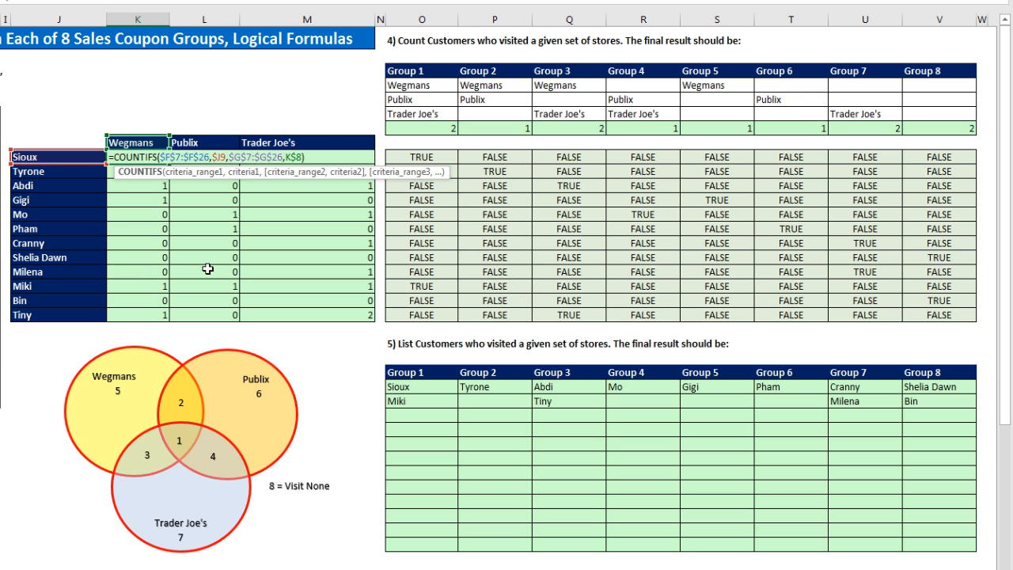
key("ctrl+Return")
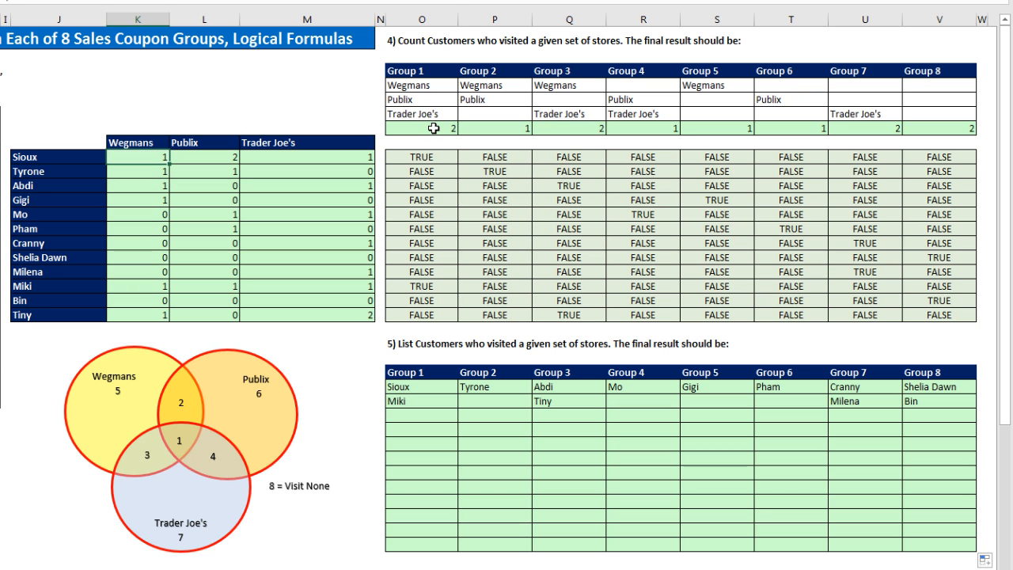
- Highlight the visit counts and TRUE/FALSE helper cells in K9:V20, and reselect the Group 1 count cell O7
left_click(436, 128)
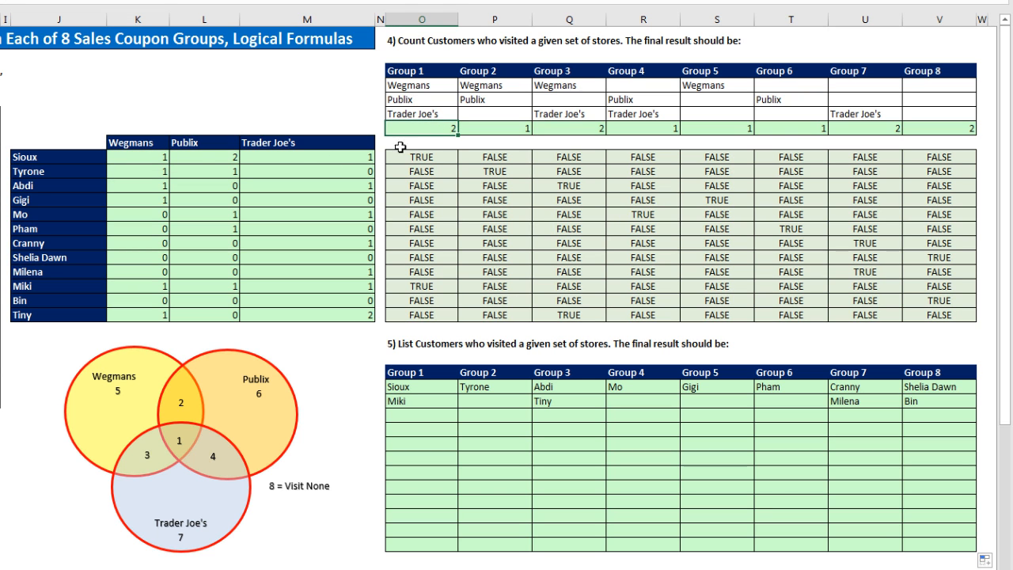
left_click_drag(144, 158, 348, 186)
left_click_drag(442, 213, 942, 315)
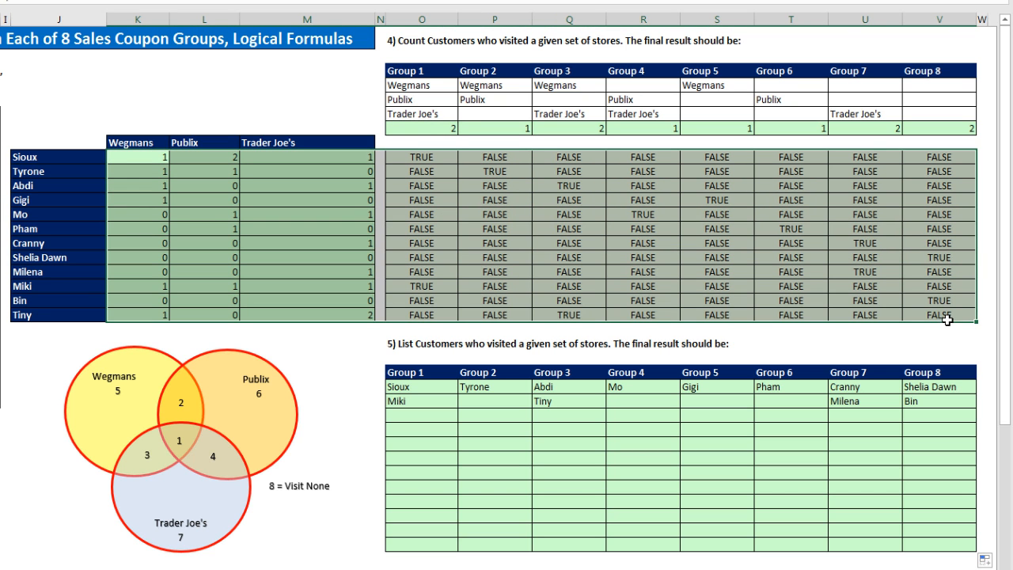
left_click(427, 130)
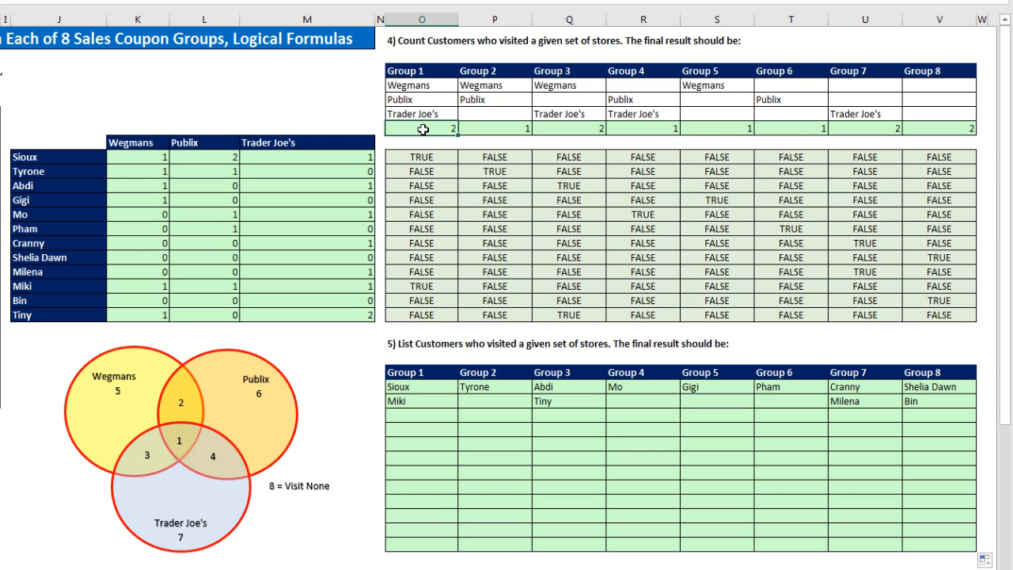